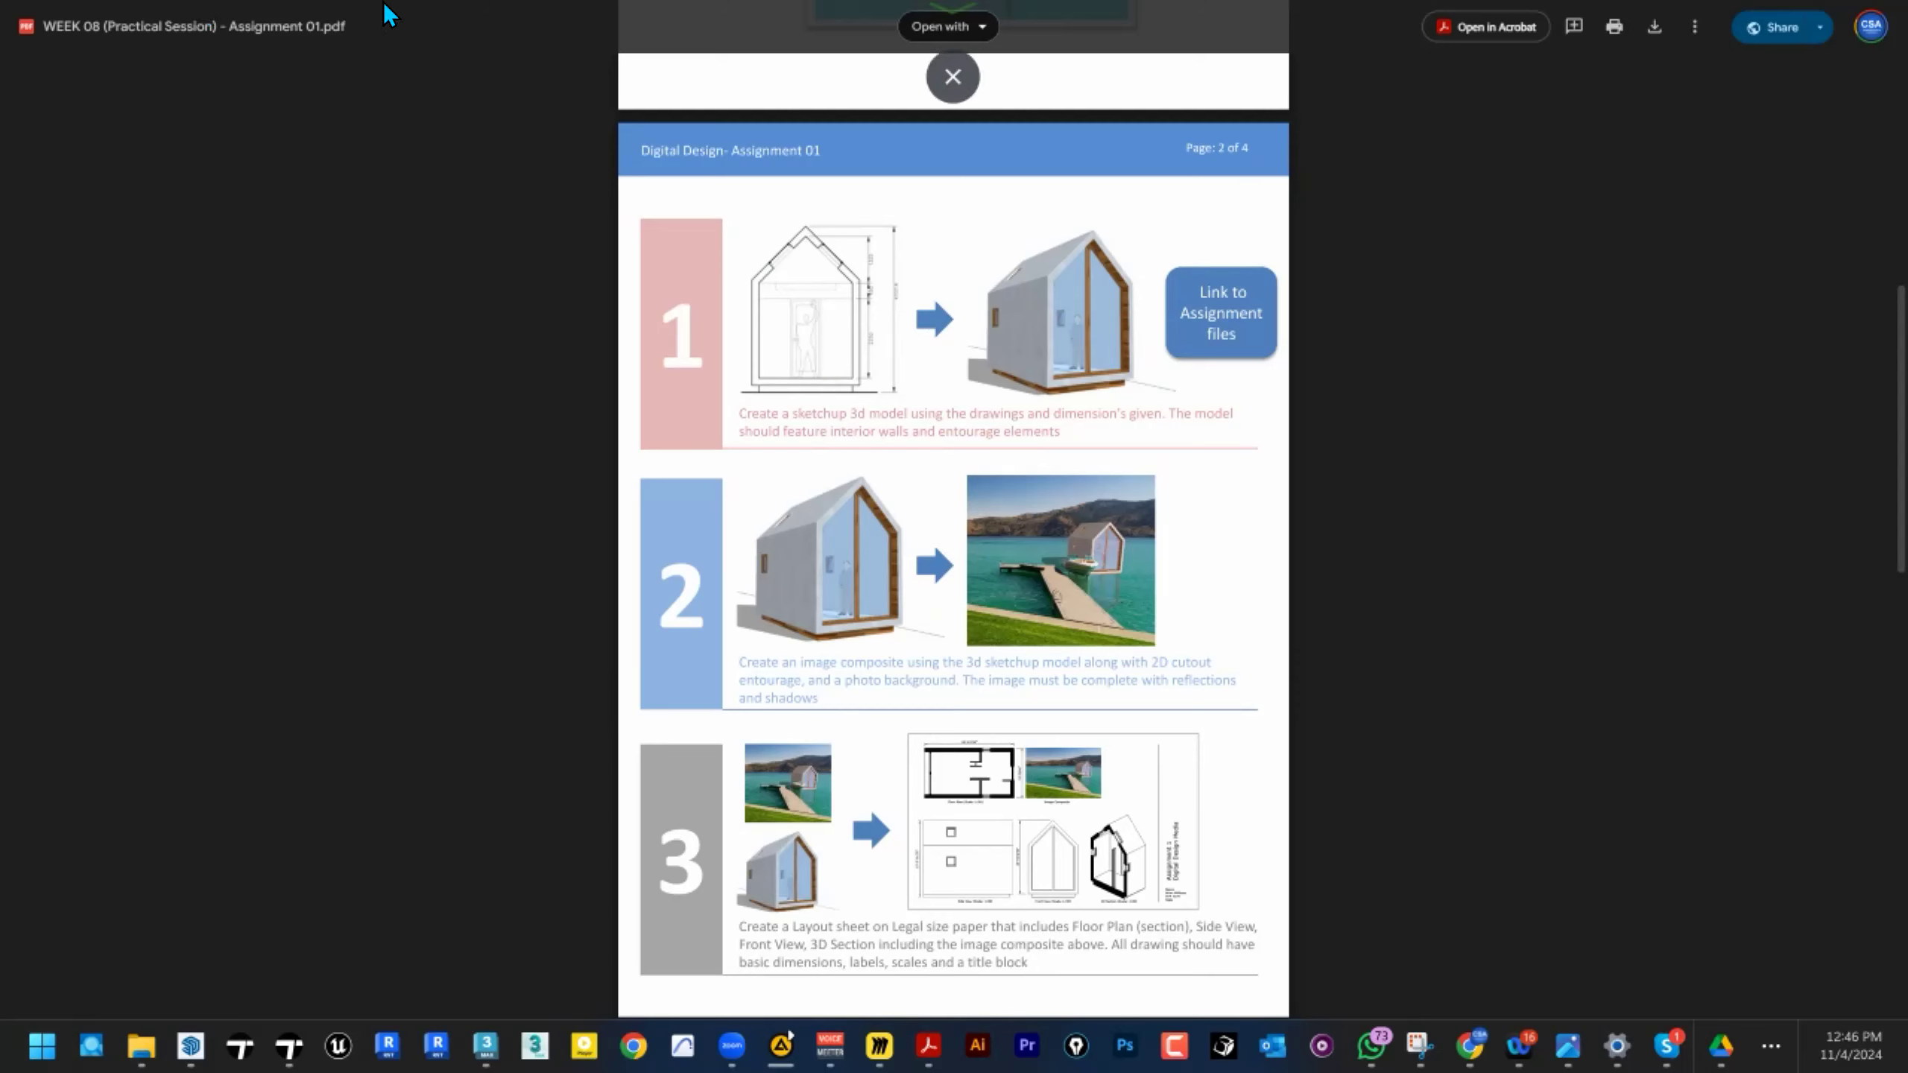
# Switch to the DDM course assessments page and open the Assignment 1 brief.
pyautogui.press('F11')
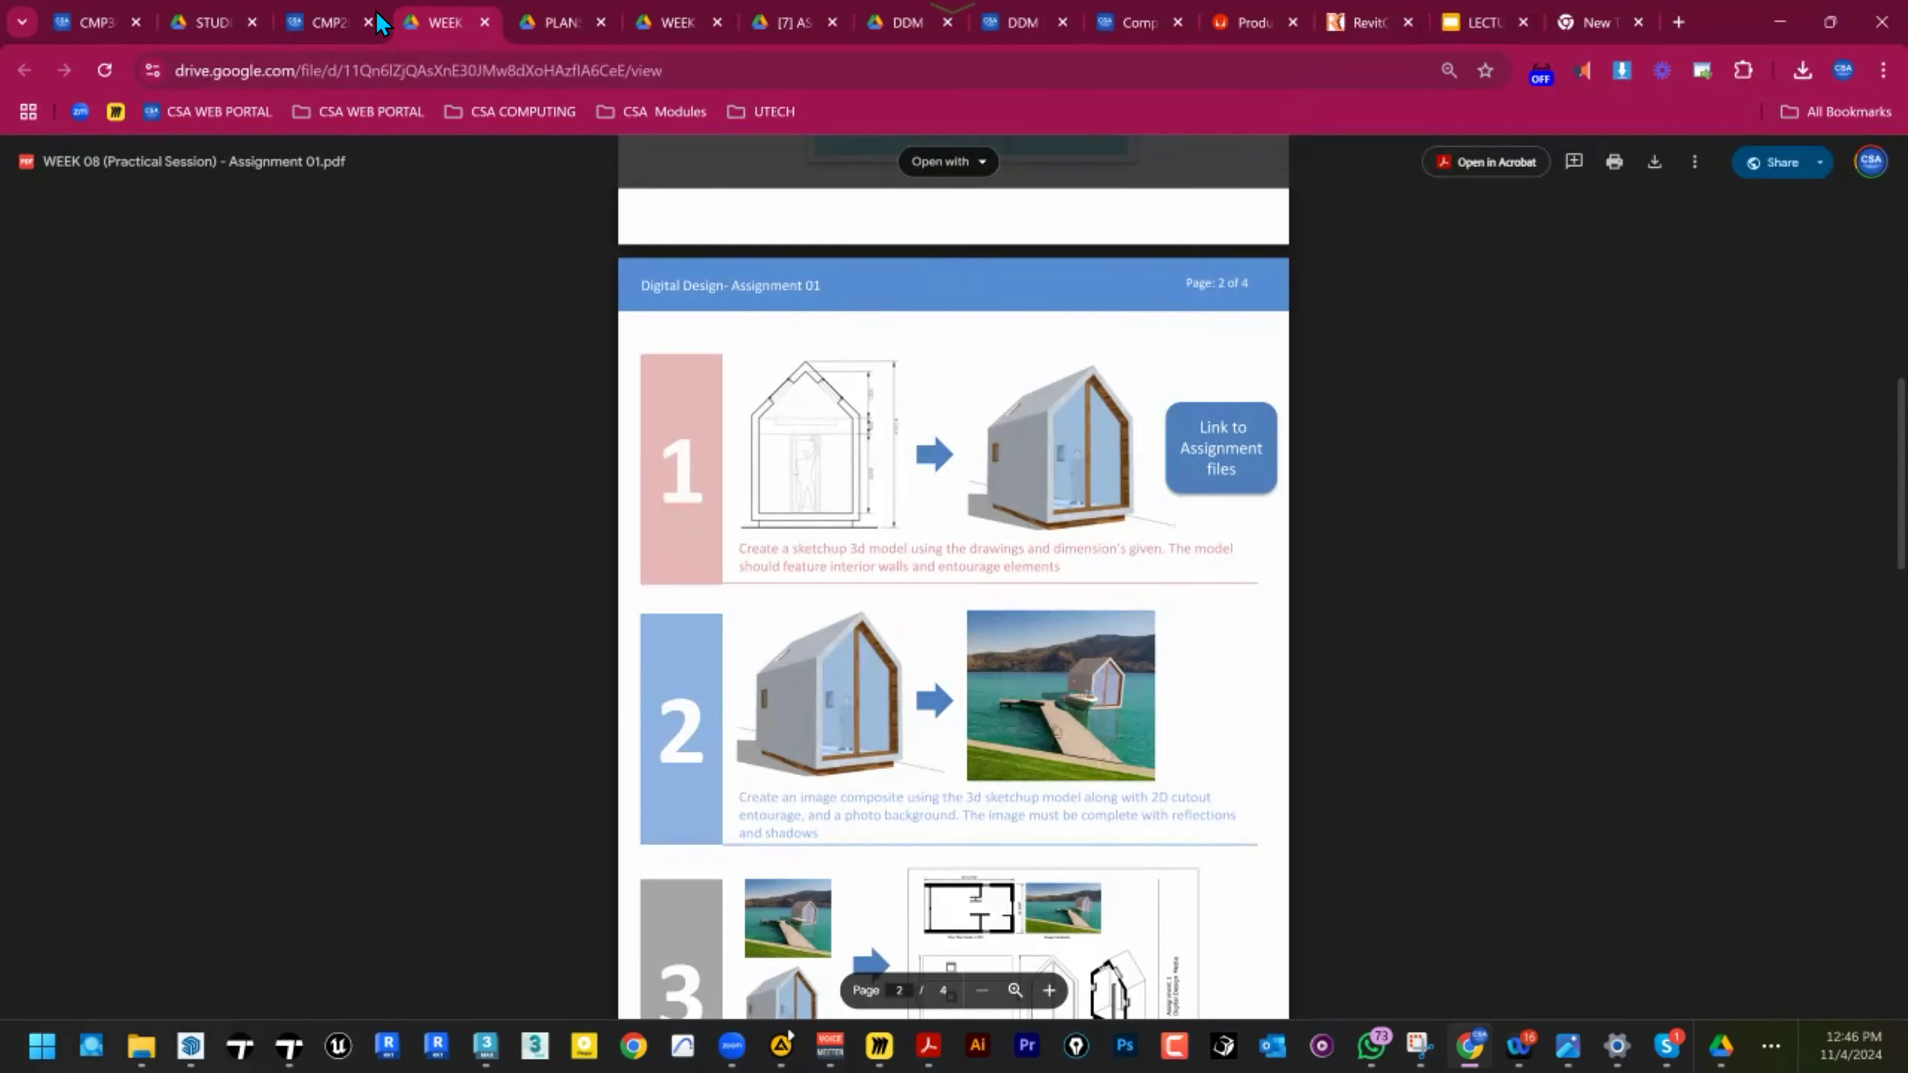
pyautogui.click(331, 21)
pyautogui.press('F11')
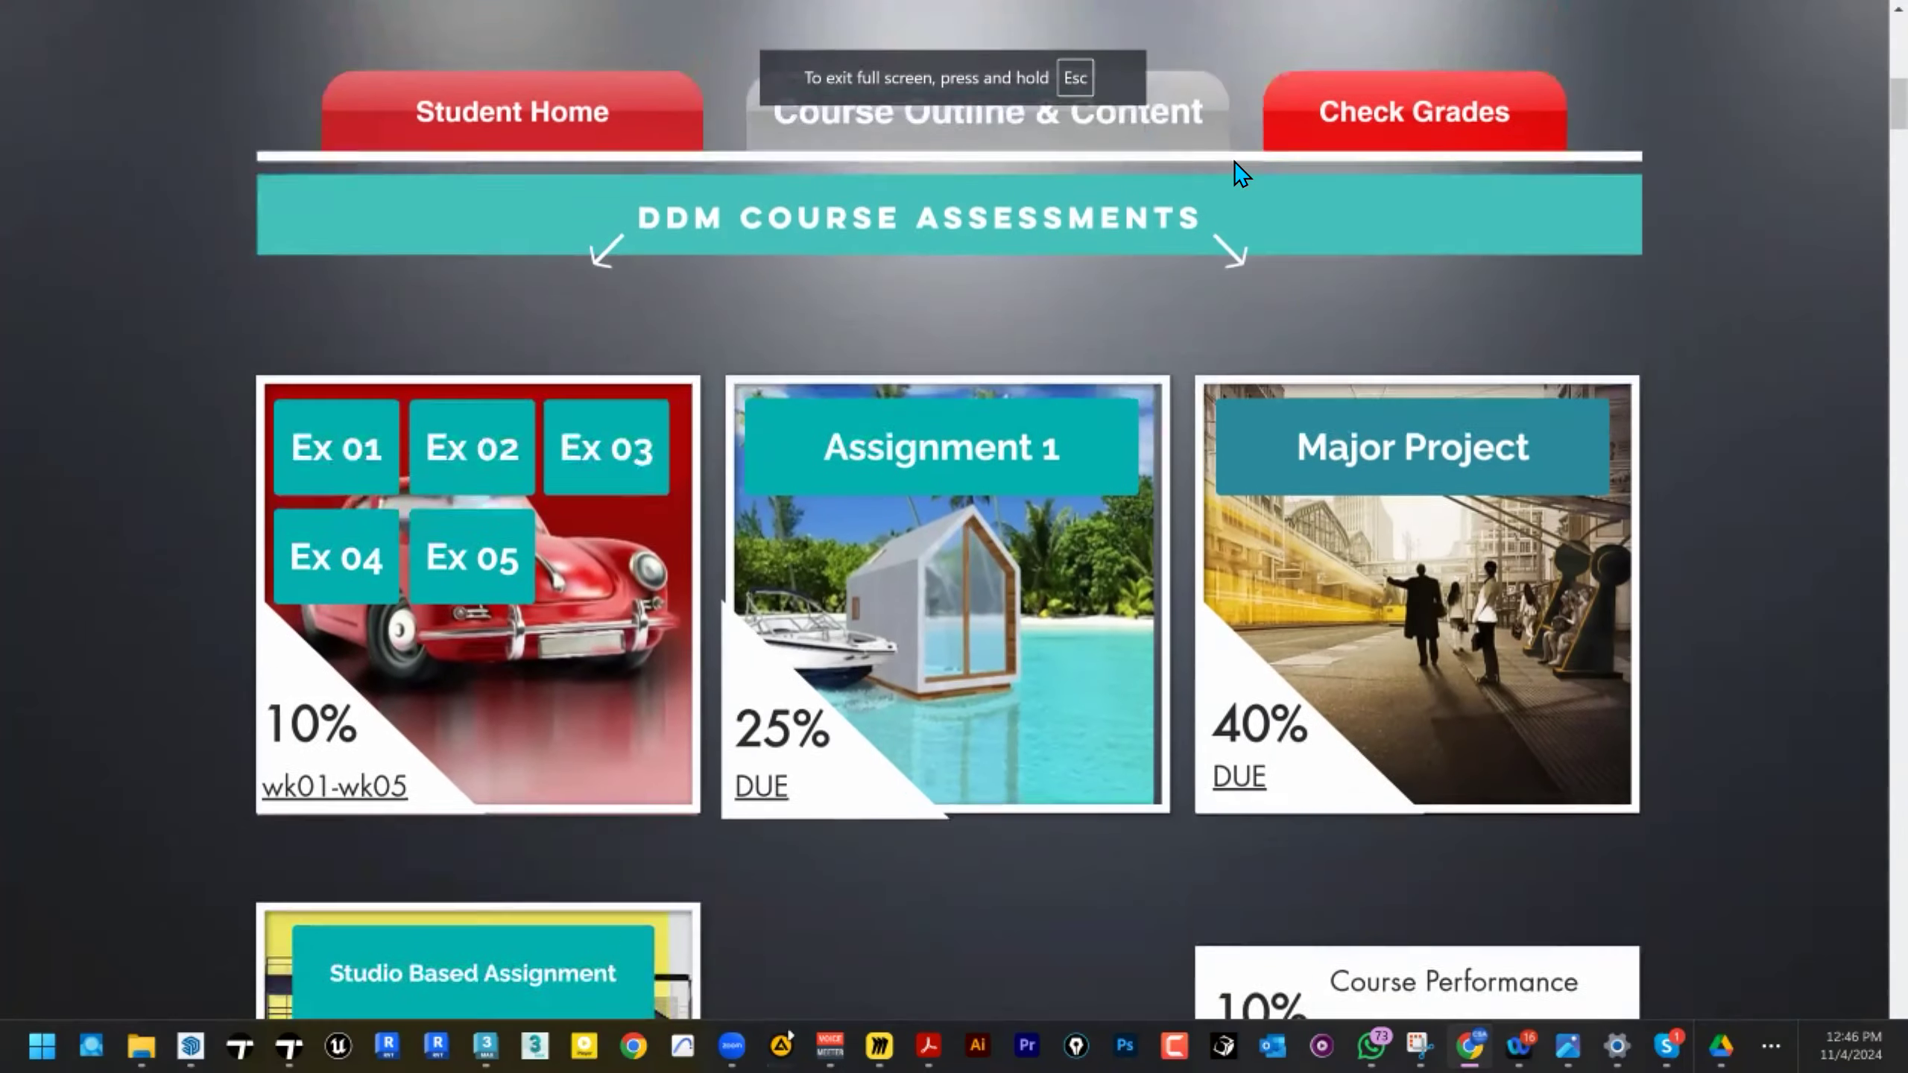
pyautogui.scroll(-1, 924, 431)
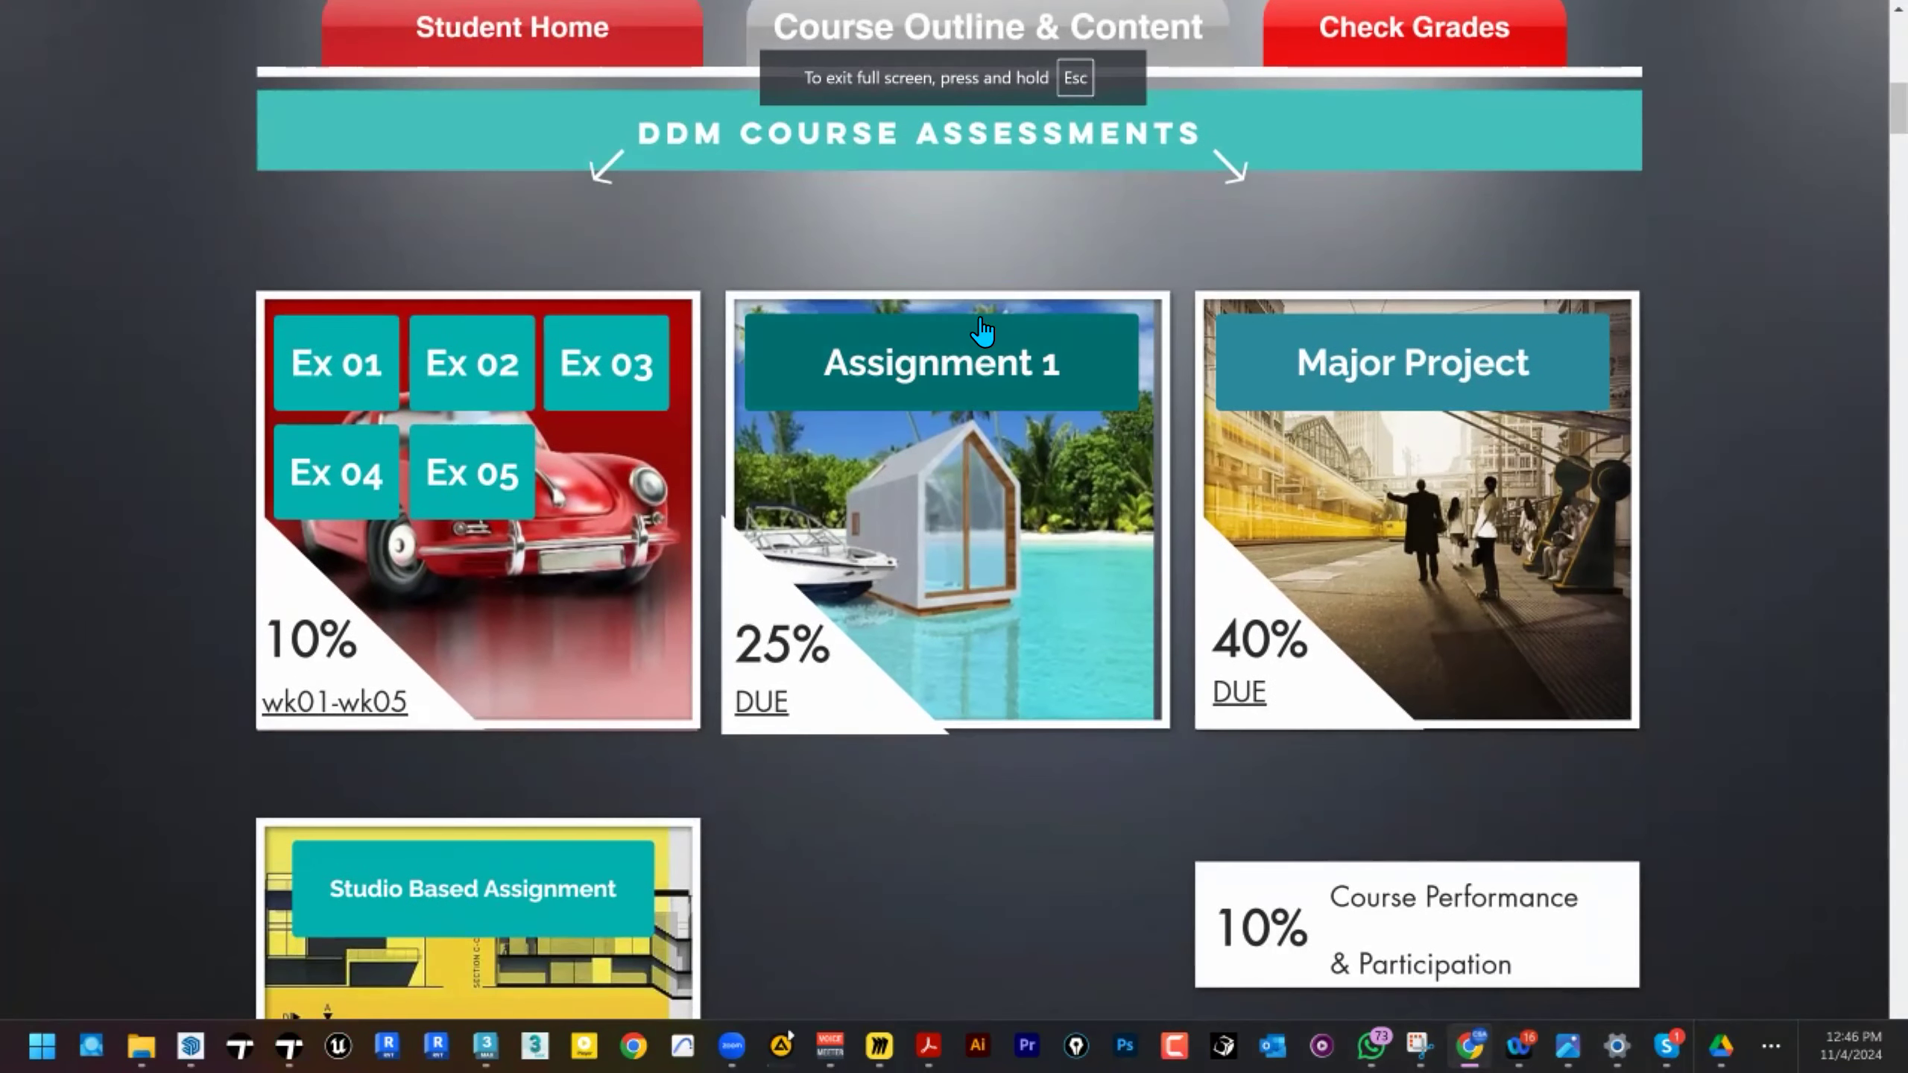
pyautogui.click(935, 376)
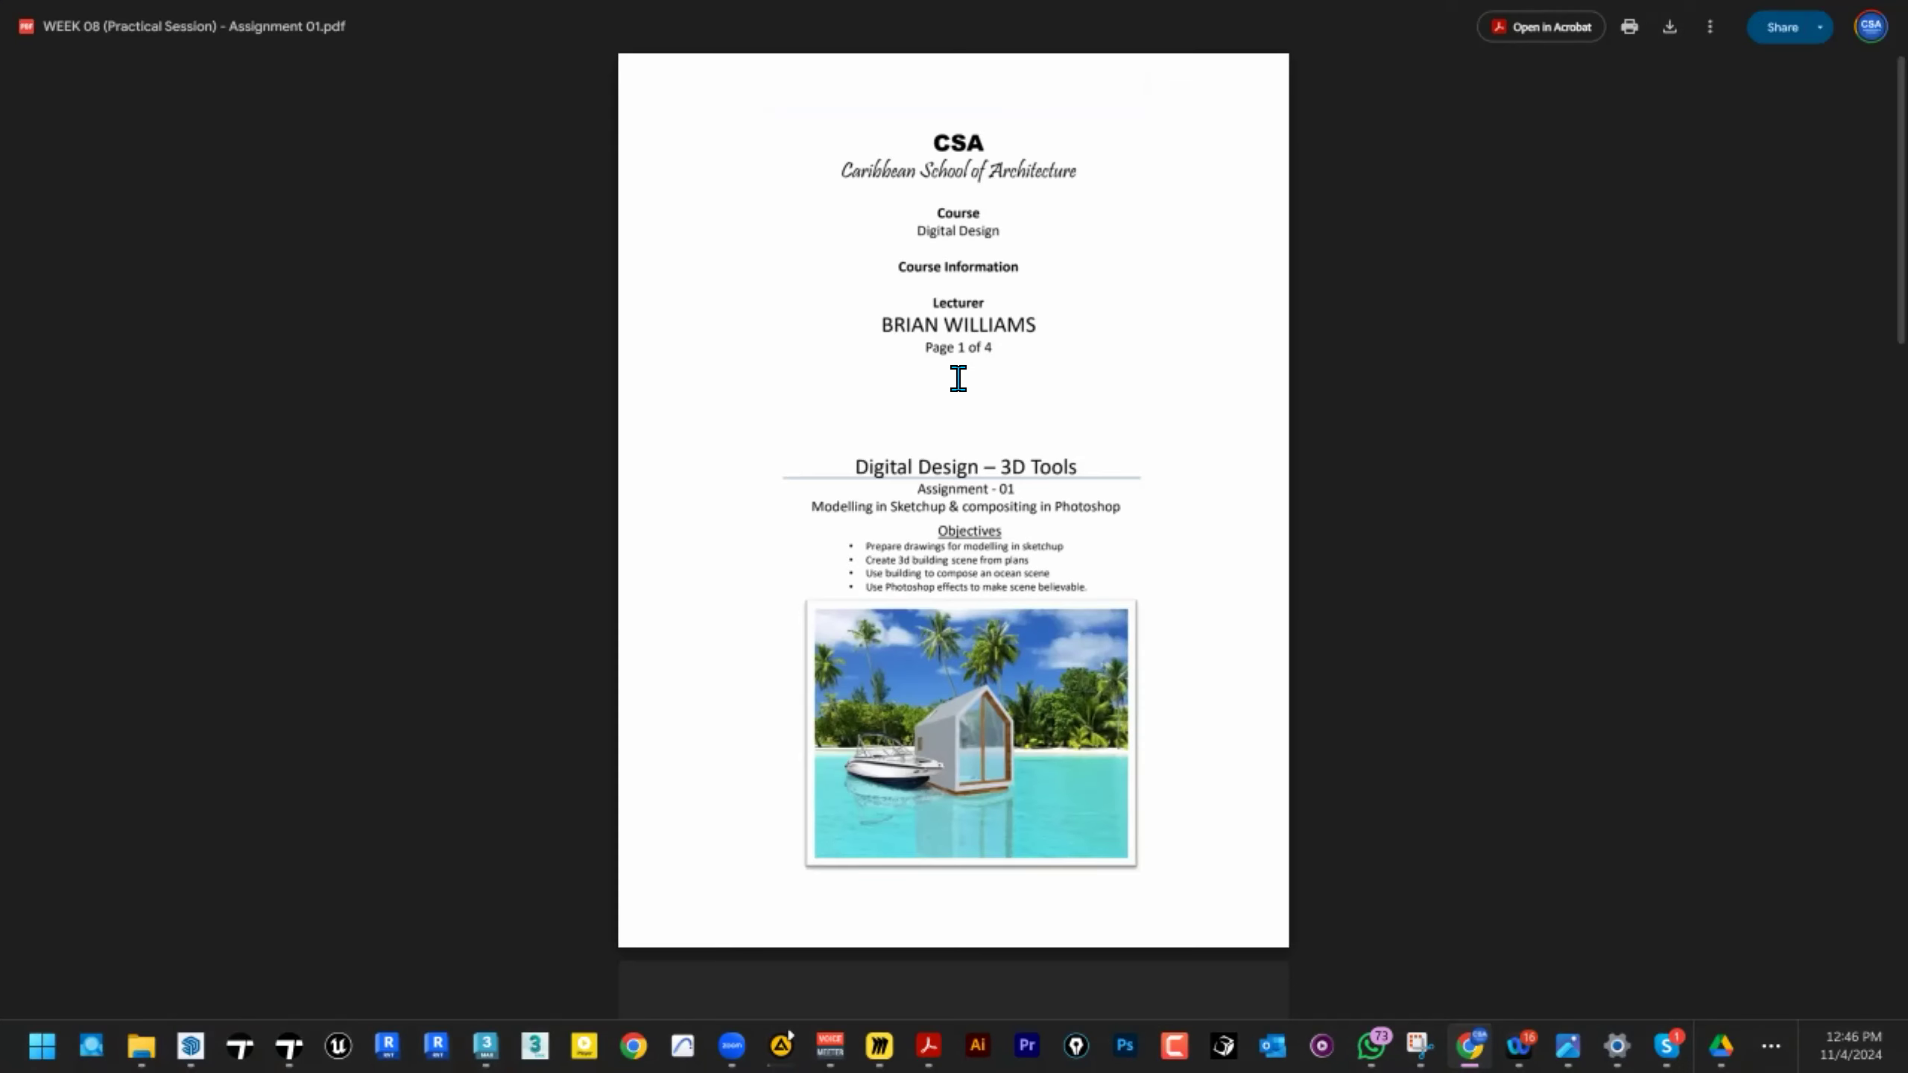
# Follow the assignment files link on page 2 of the brief and open the PLANS folder.
pyautogui.scroll(-5, 1044, 410)
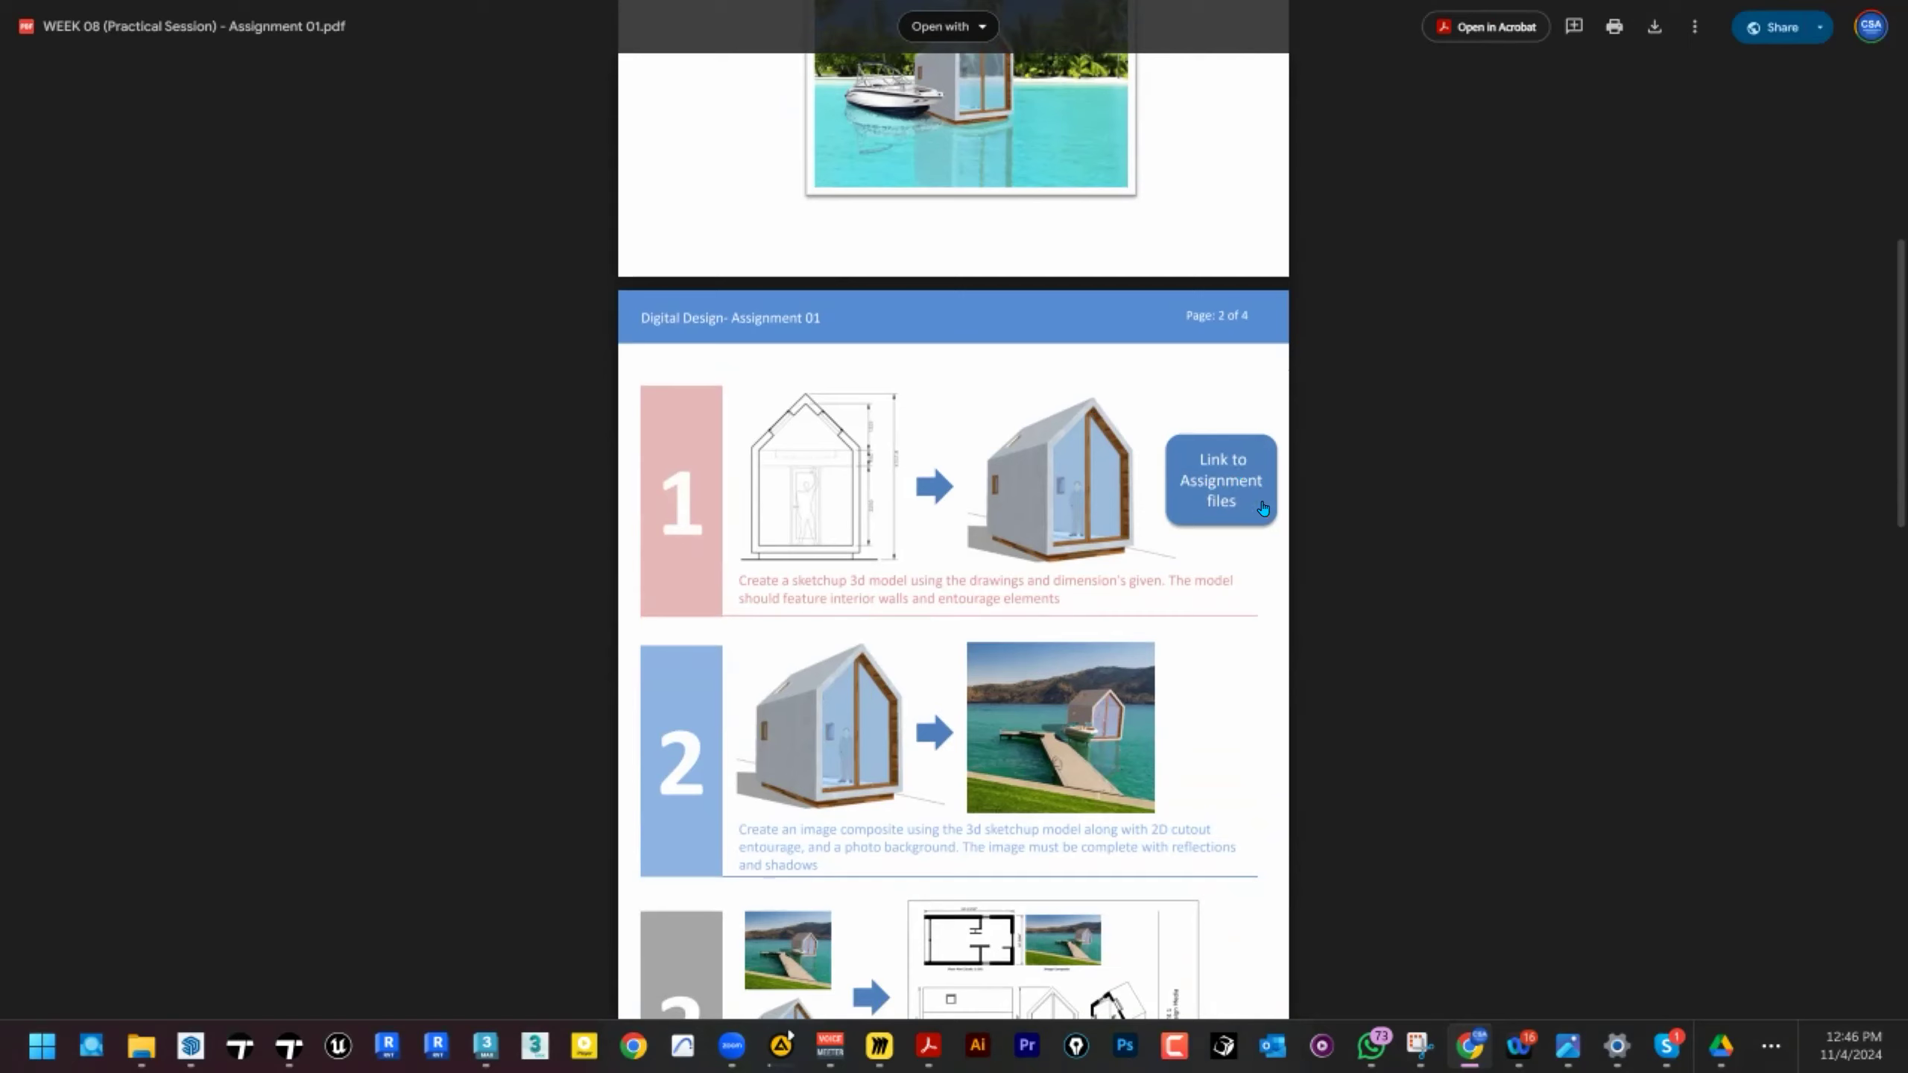
pyautogui.click(1243, 493)
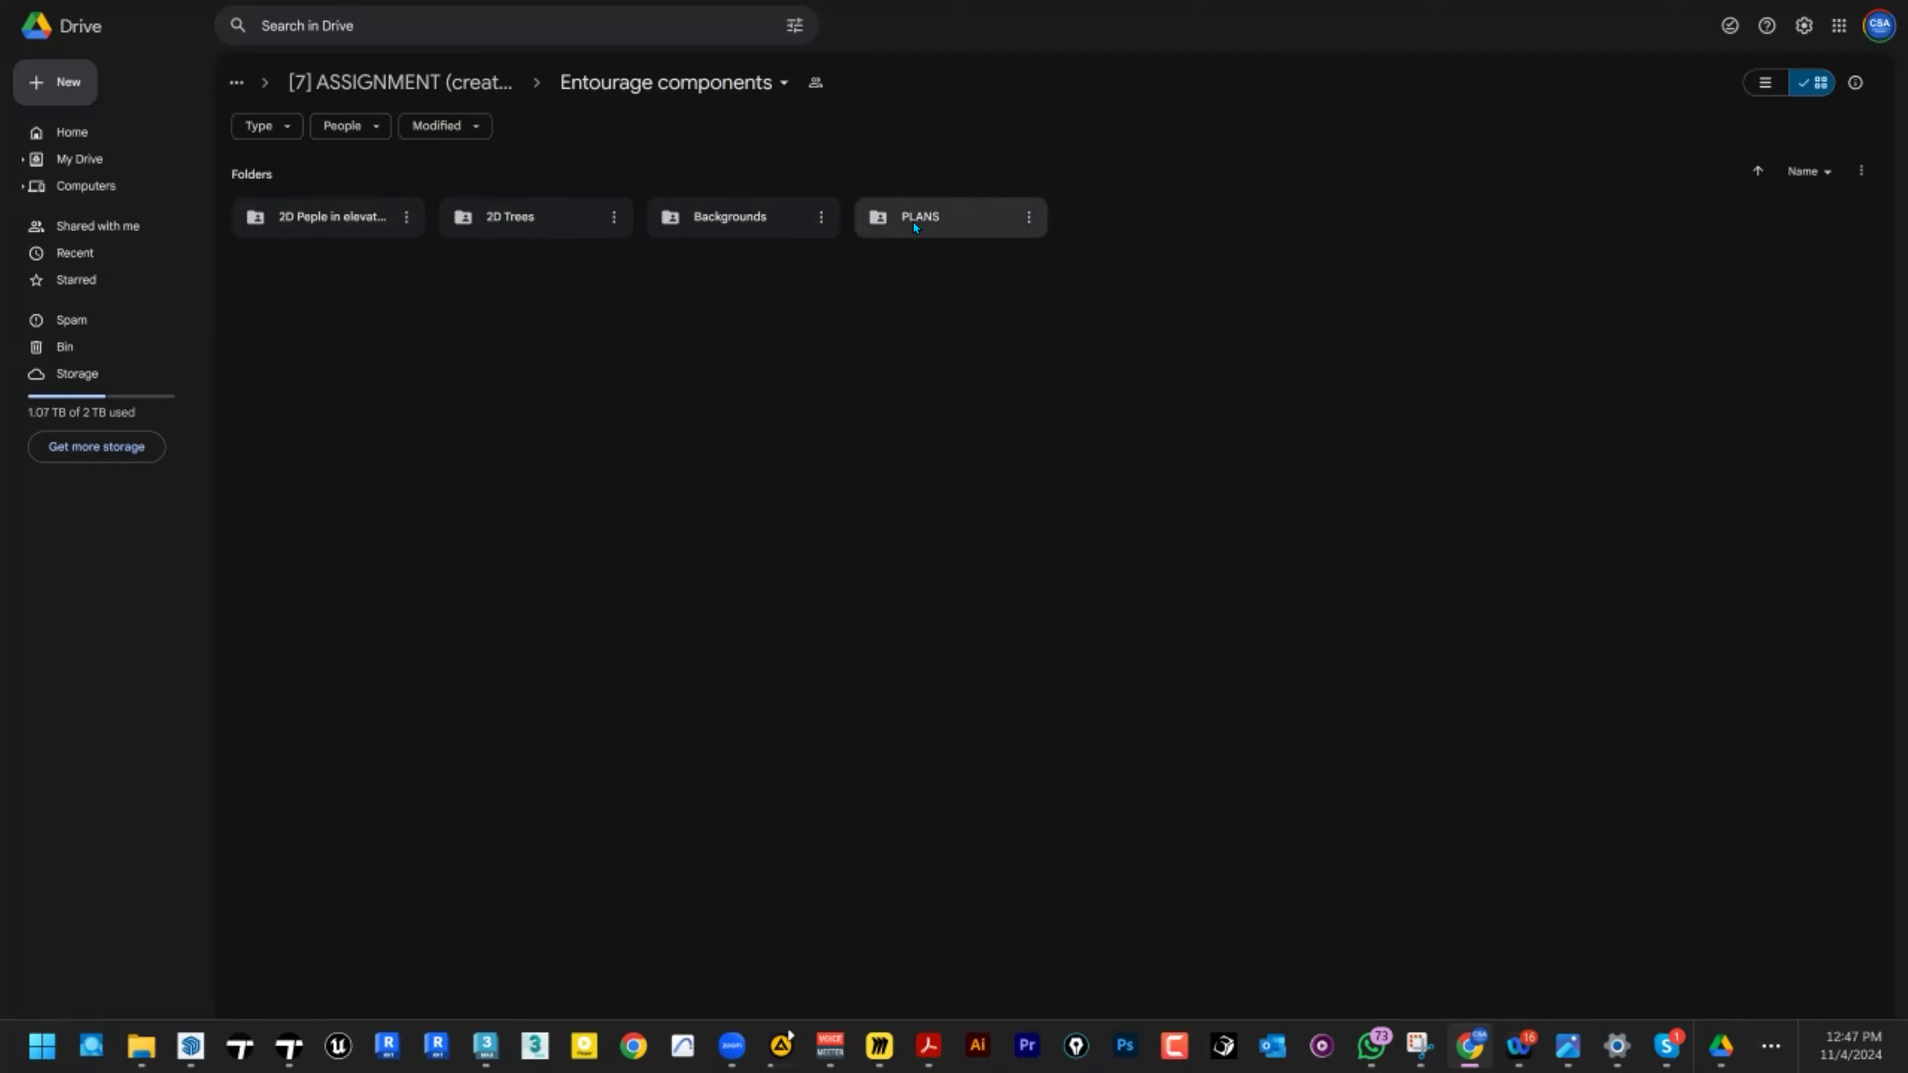
pyautogui.doubleClick(937, 217)
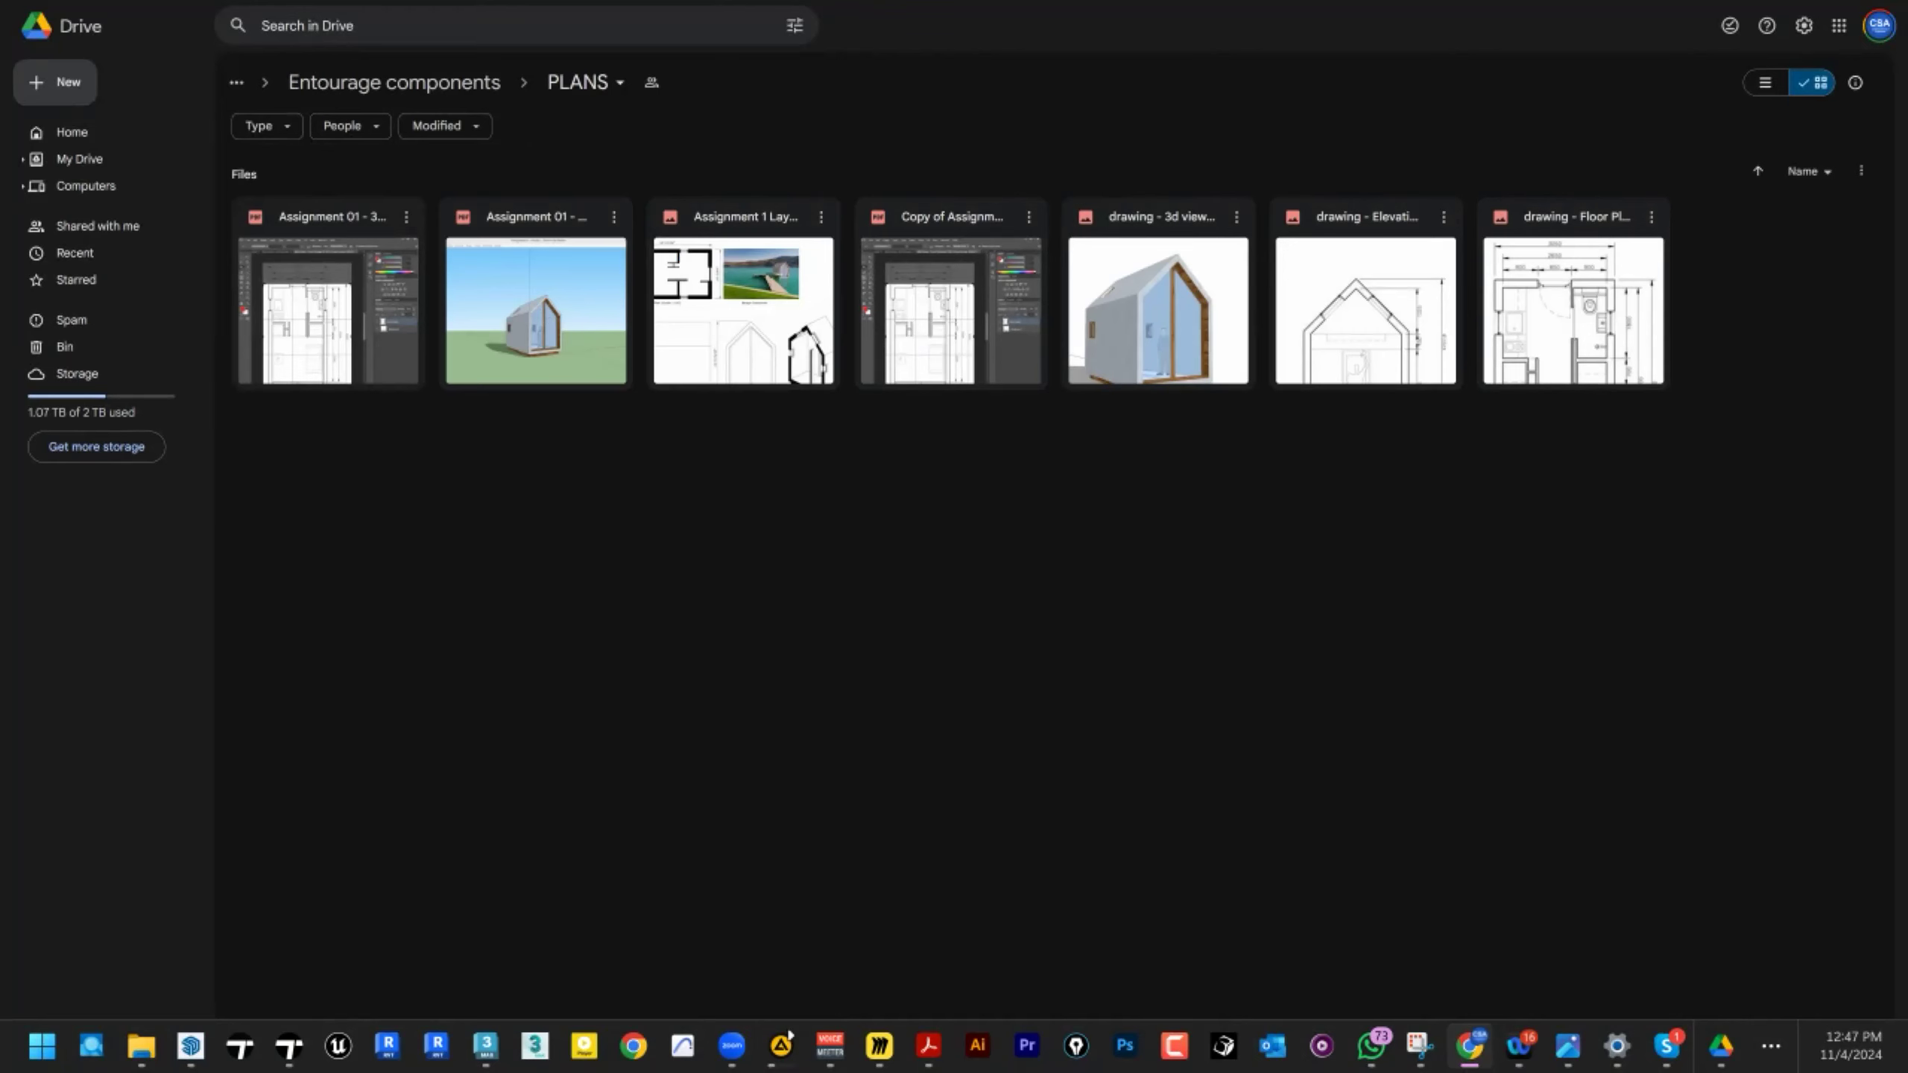
# Return to the DDM course assessments page in full-screen view.
pyautogui.press('F11')
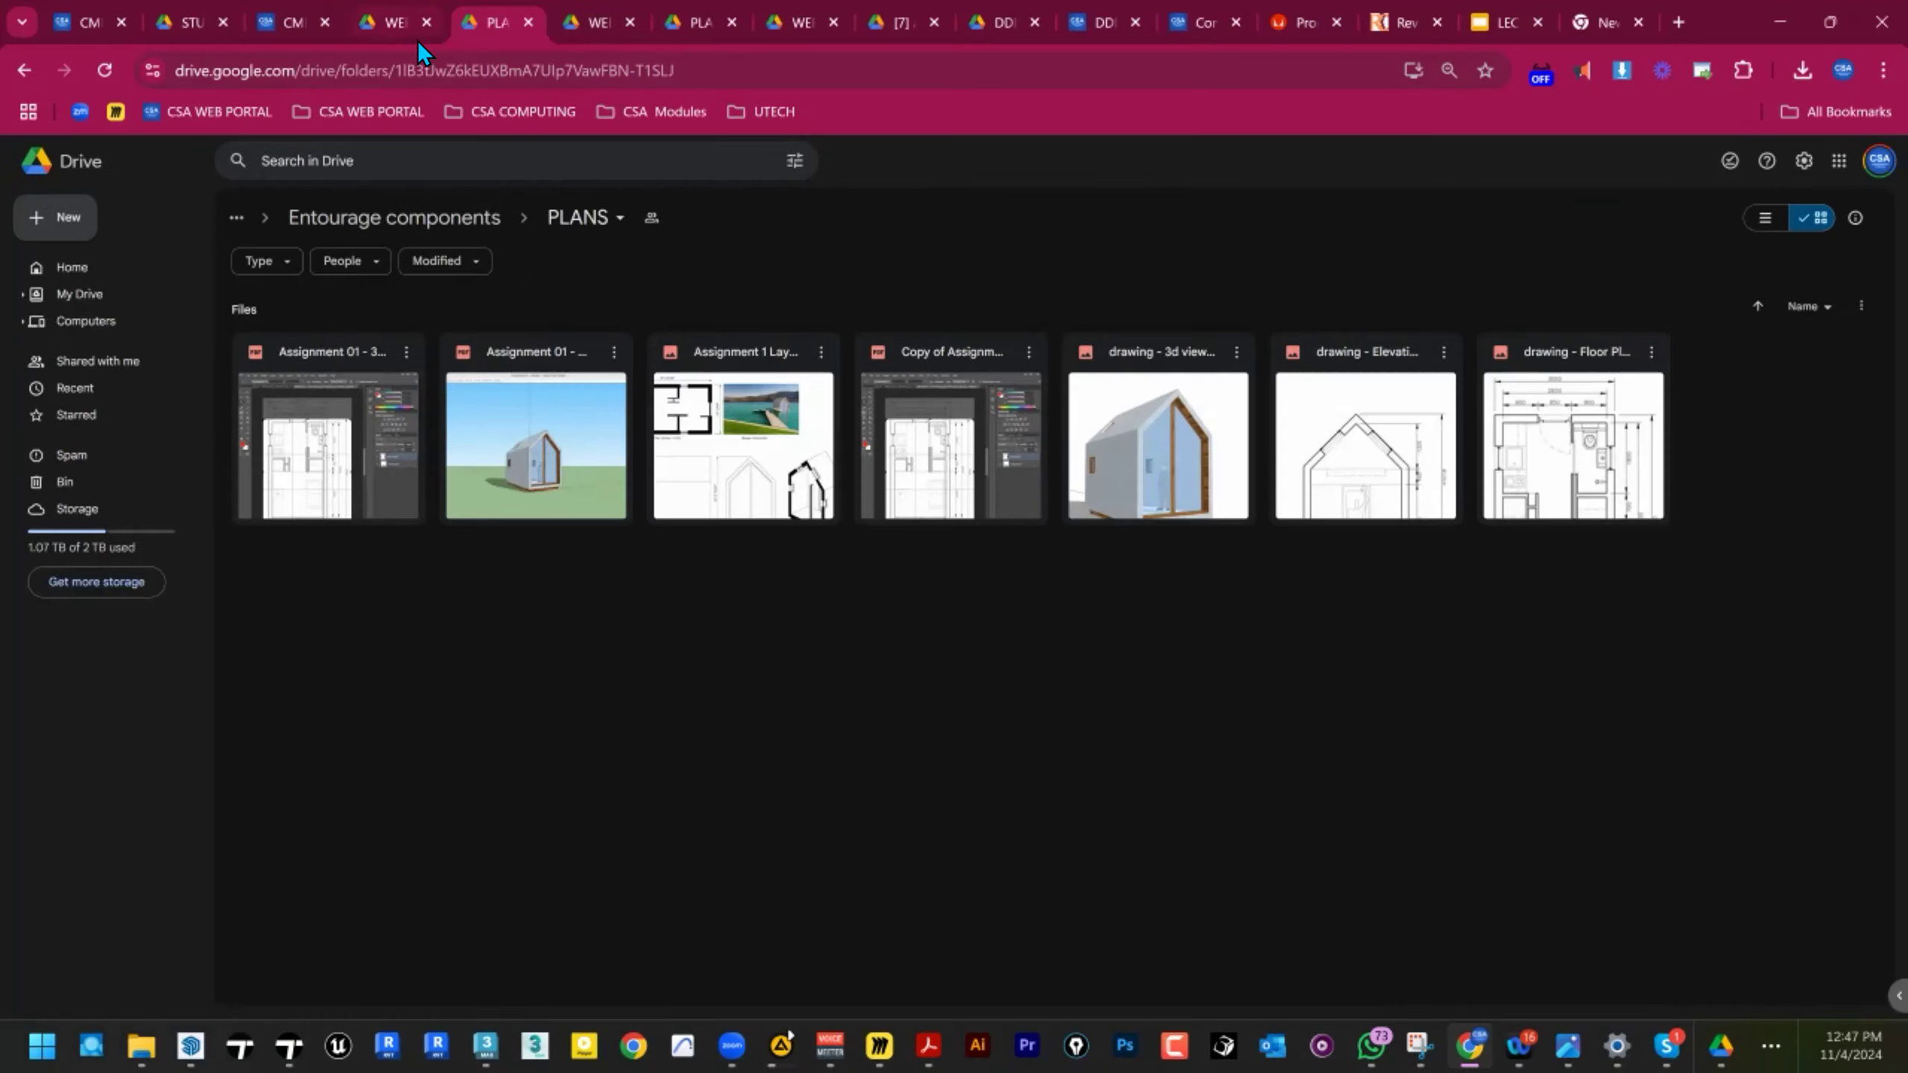
pyautogui.click(308, 31)
pyautogui.press('F11')
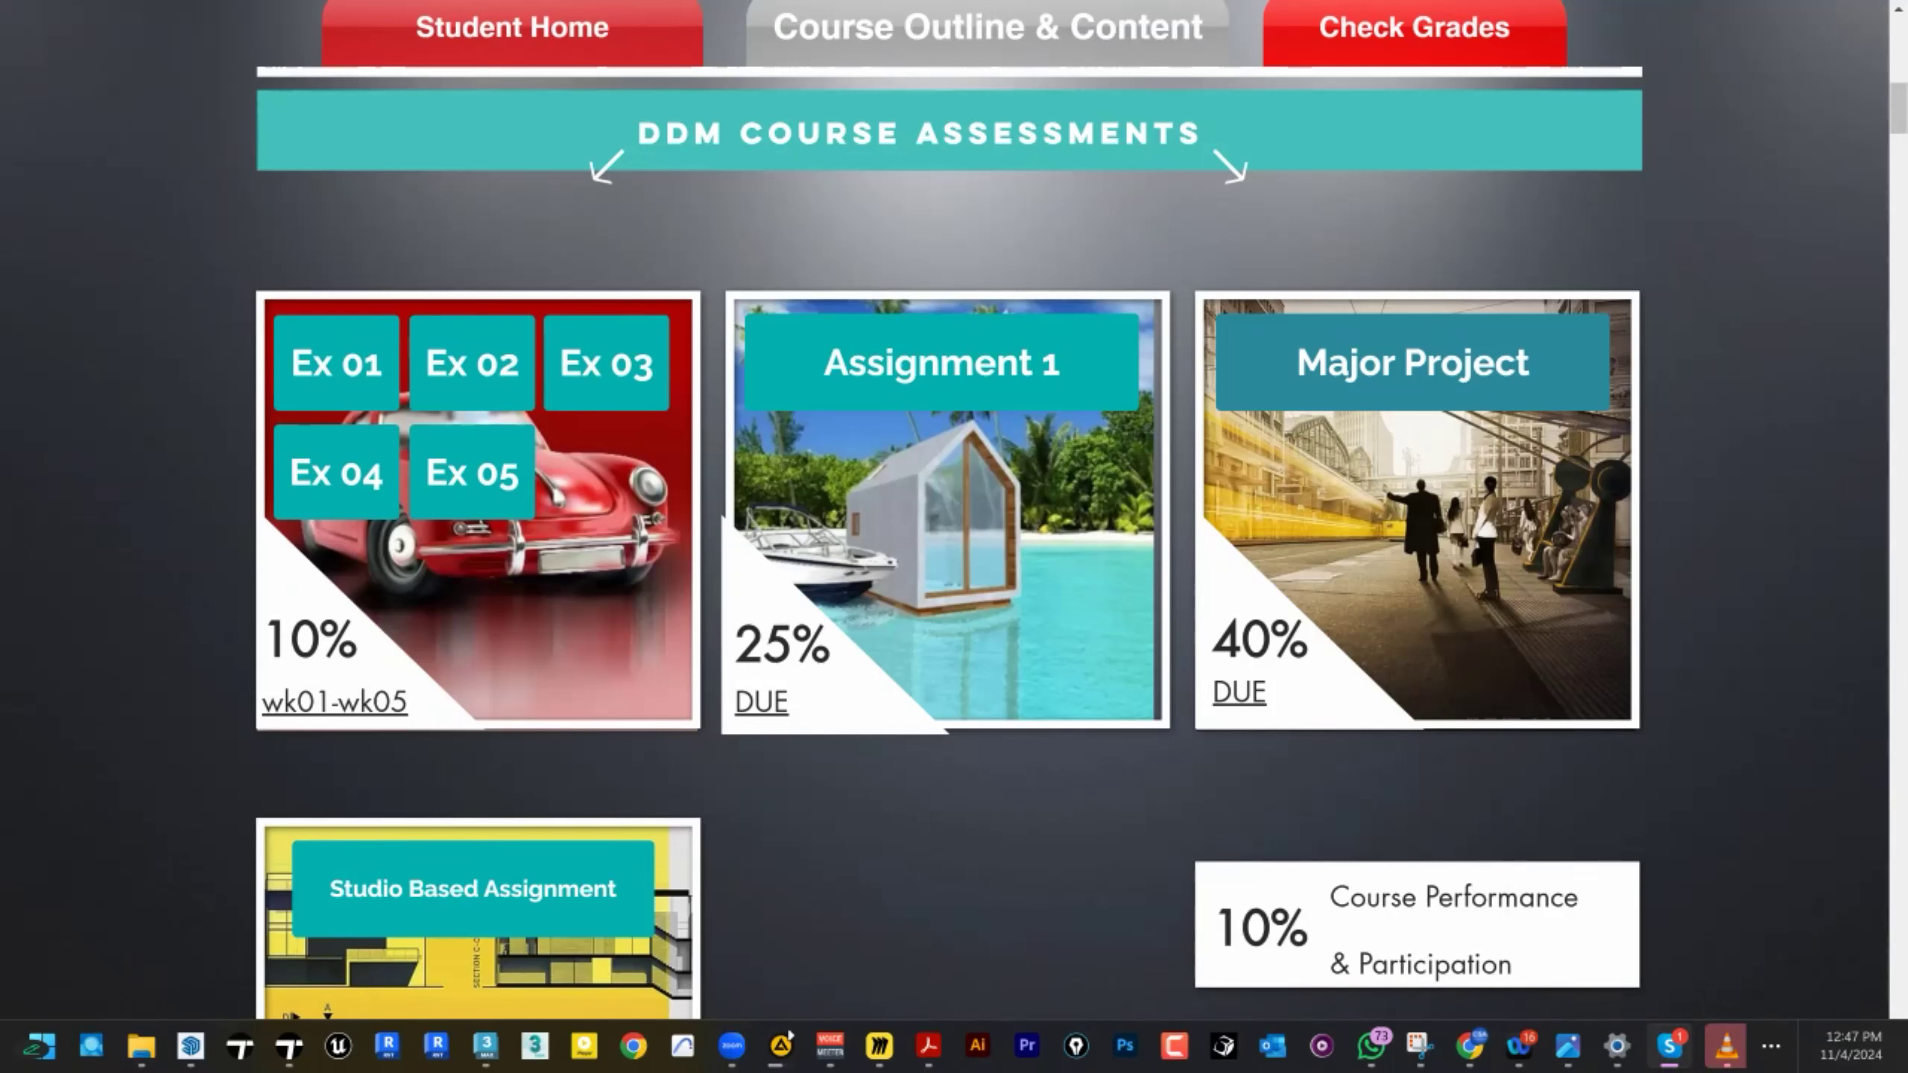
pyautogui.click(140, 1046)
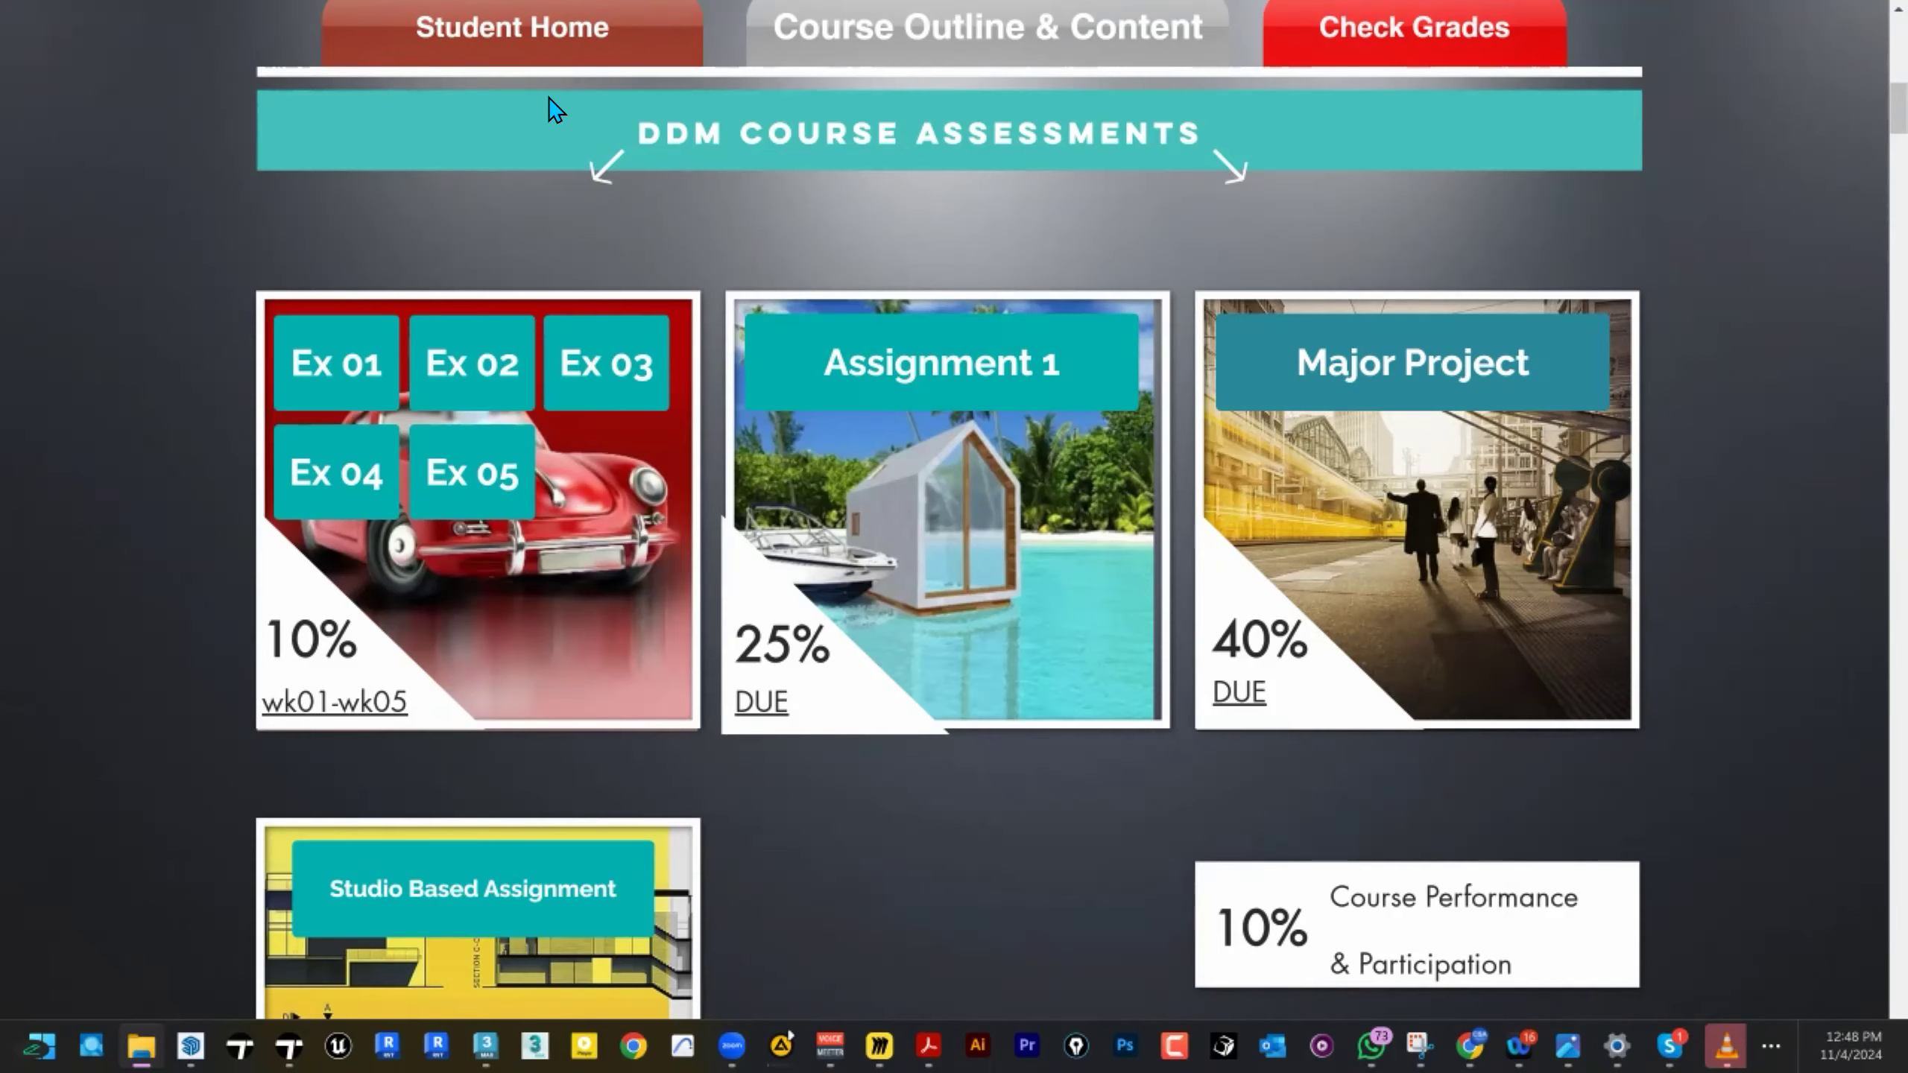
# Go back to the Assignment 01 brief and open the Entourage components folder through the assignment files link on page 2.
pyautogui.press('F11')
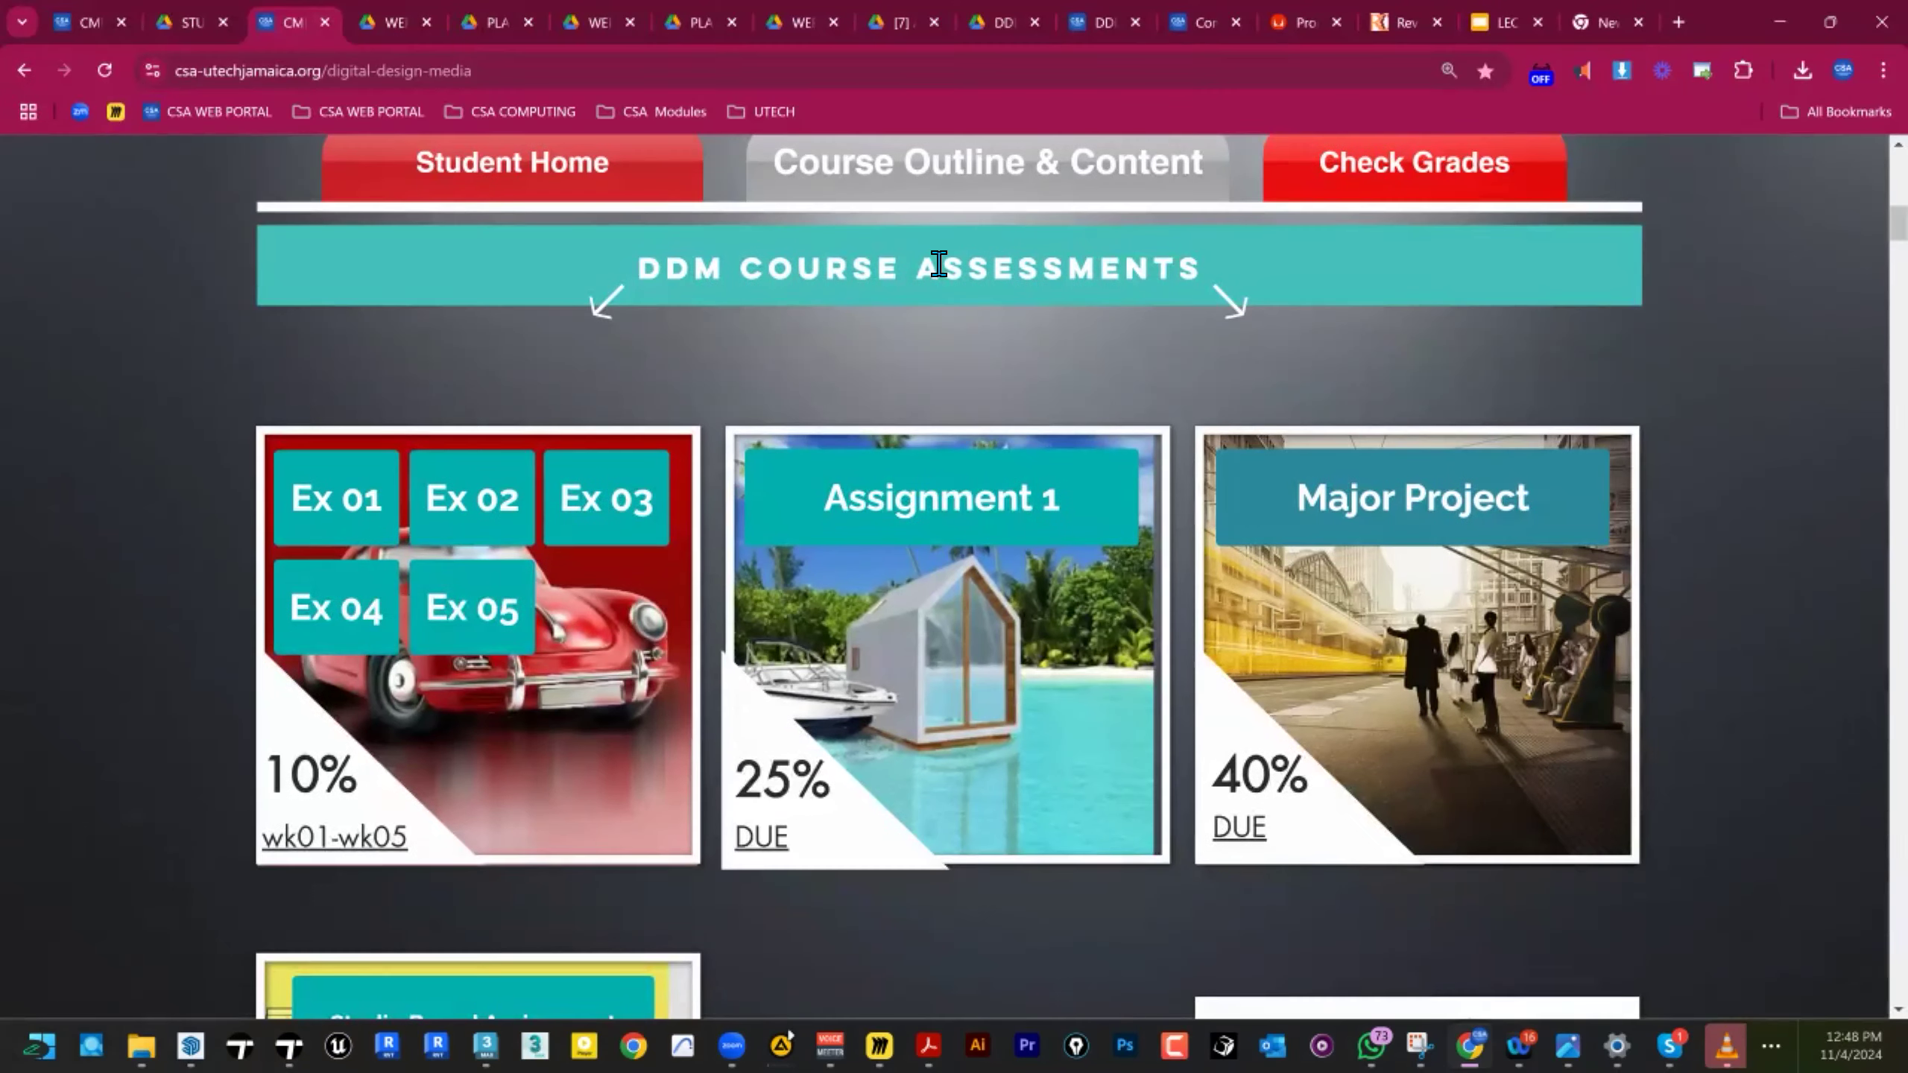
pyautogui.click(362, 29)
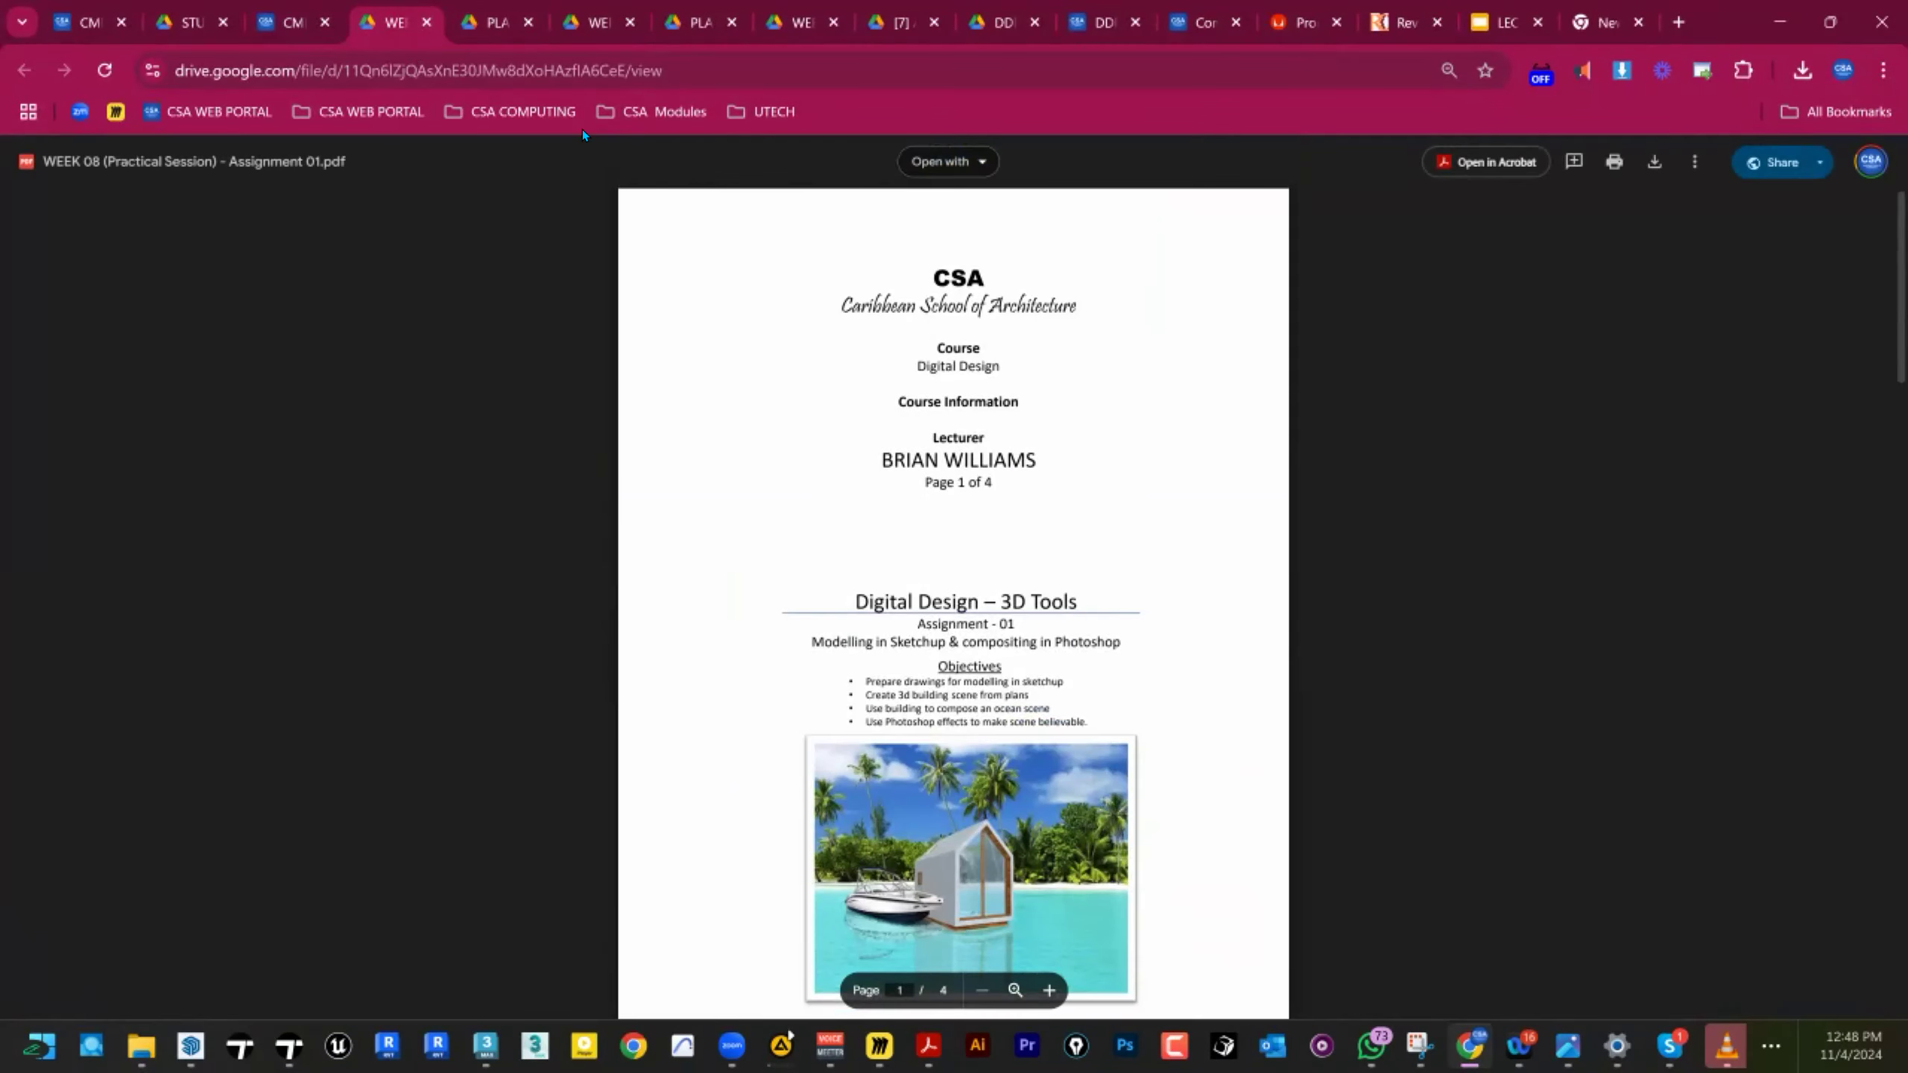
pyautogui.scroll(-12, 903, 375)
pyautogui.scroll(6, 1222, 495)
pyautogui.press('F11')
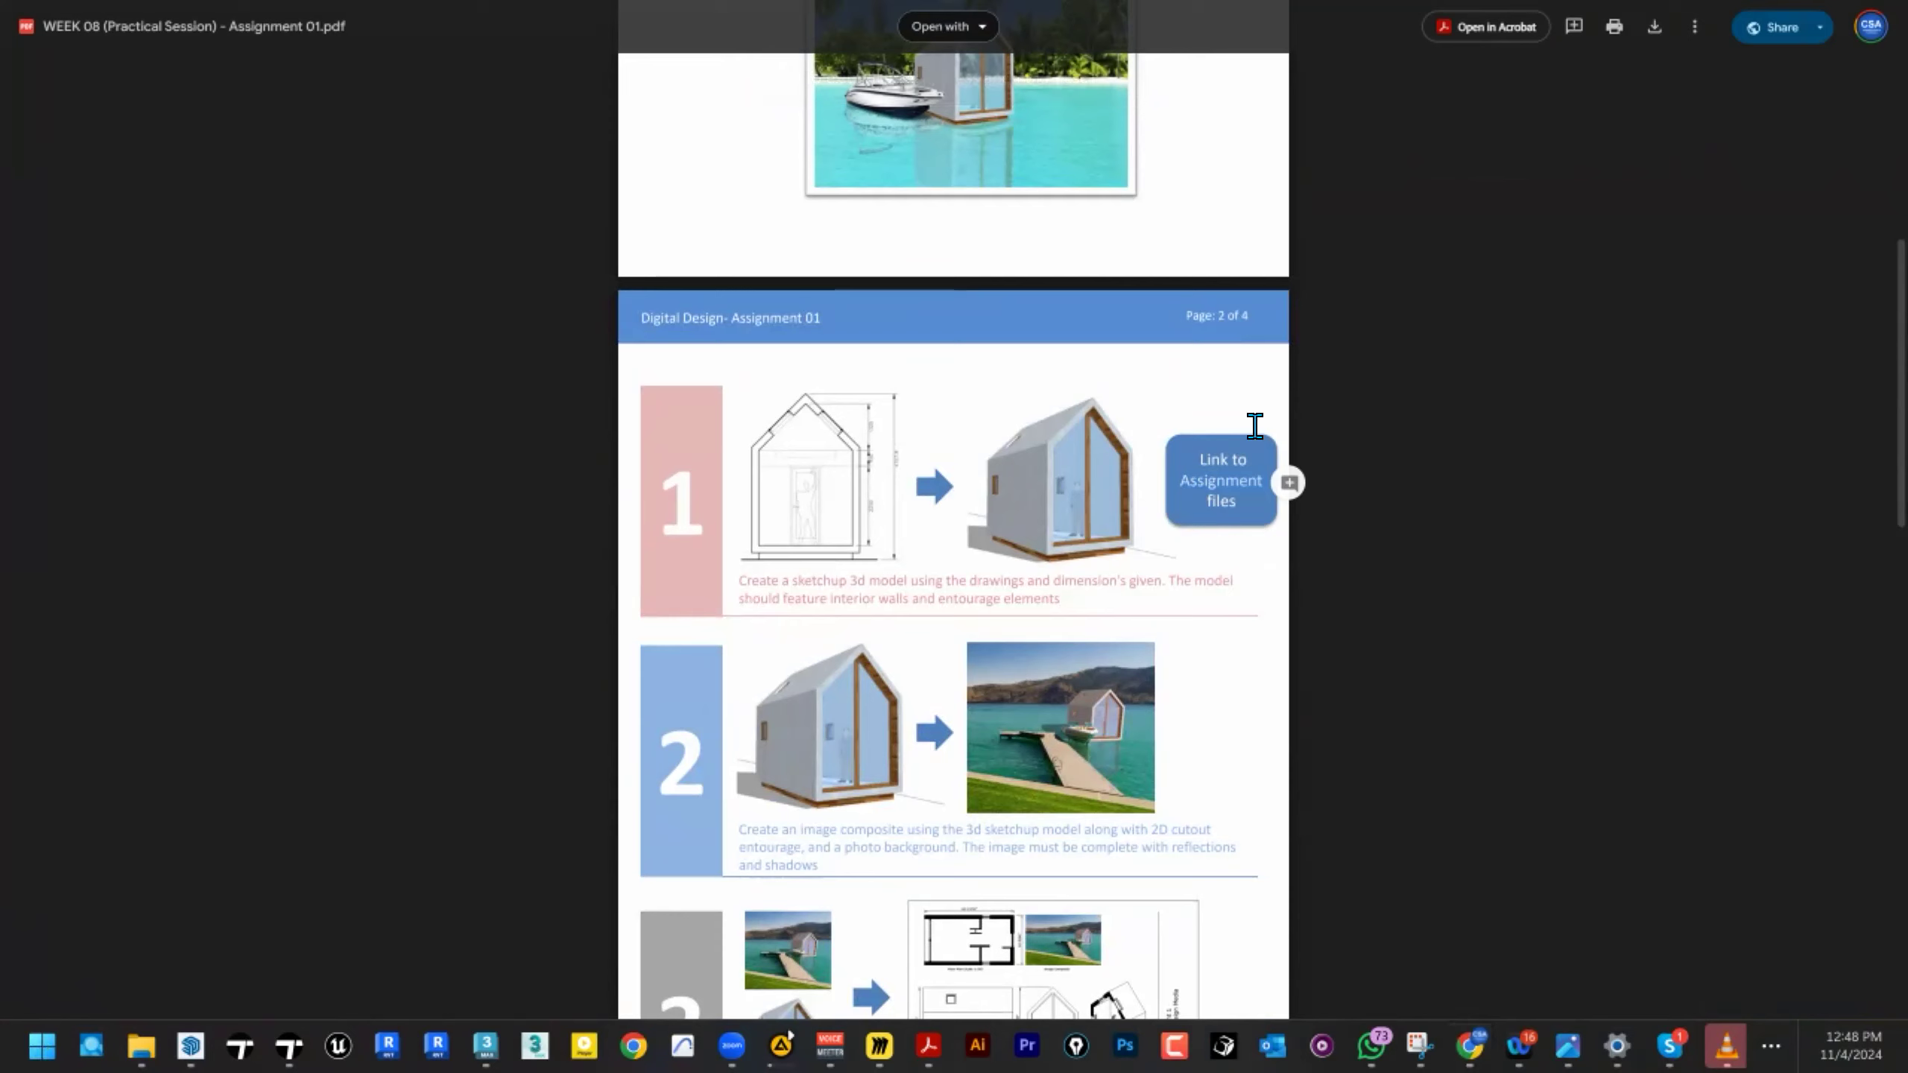
pyautogui.click(1231, 488)
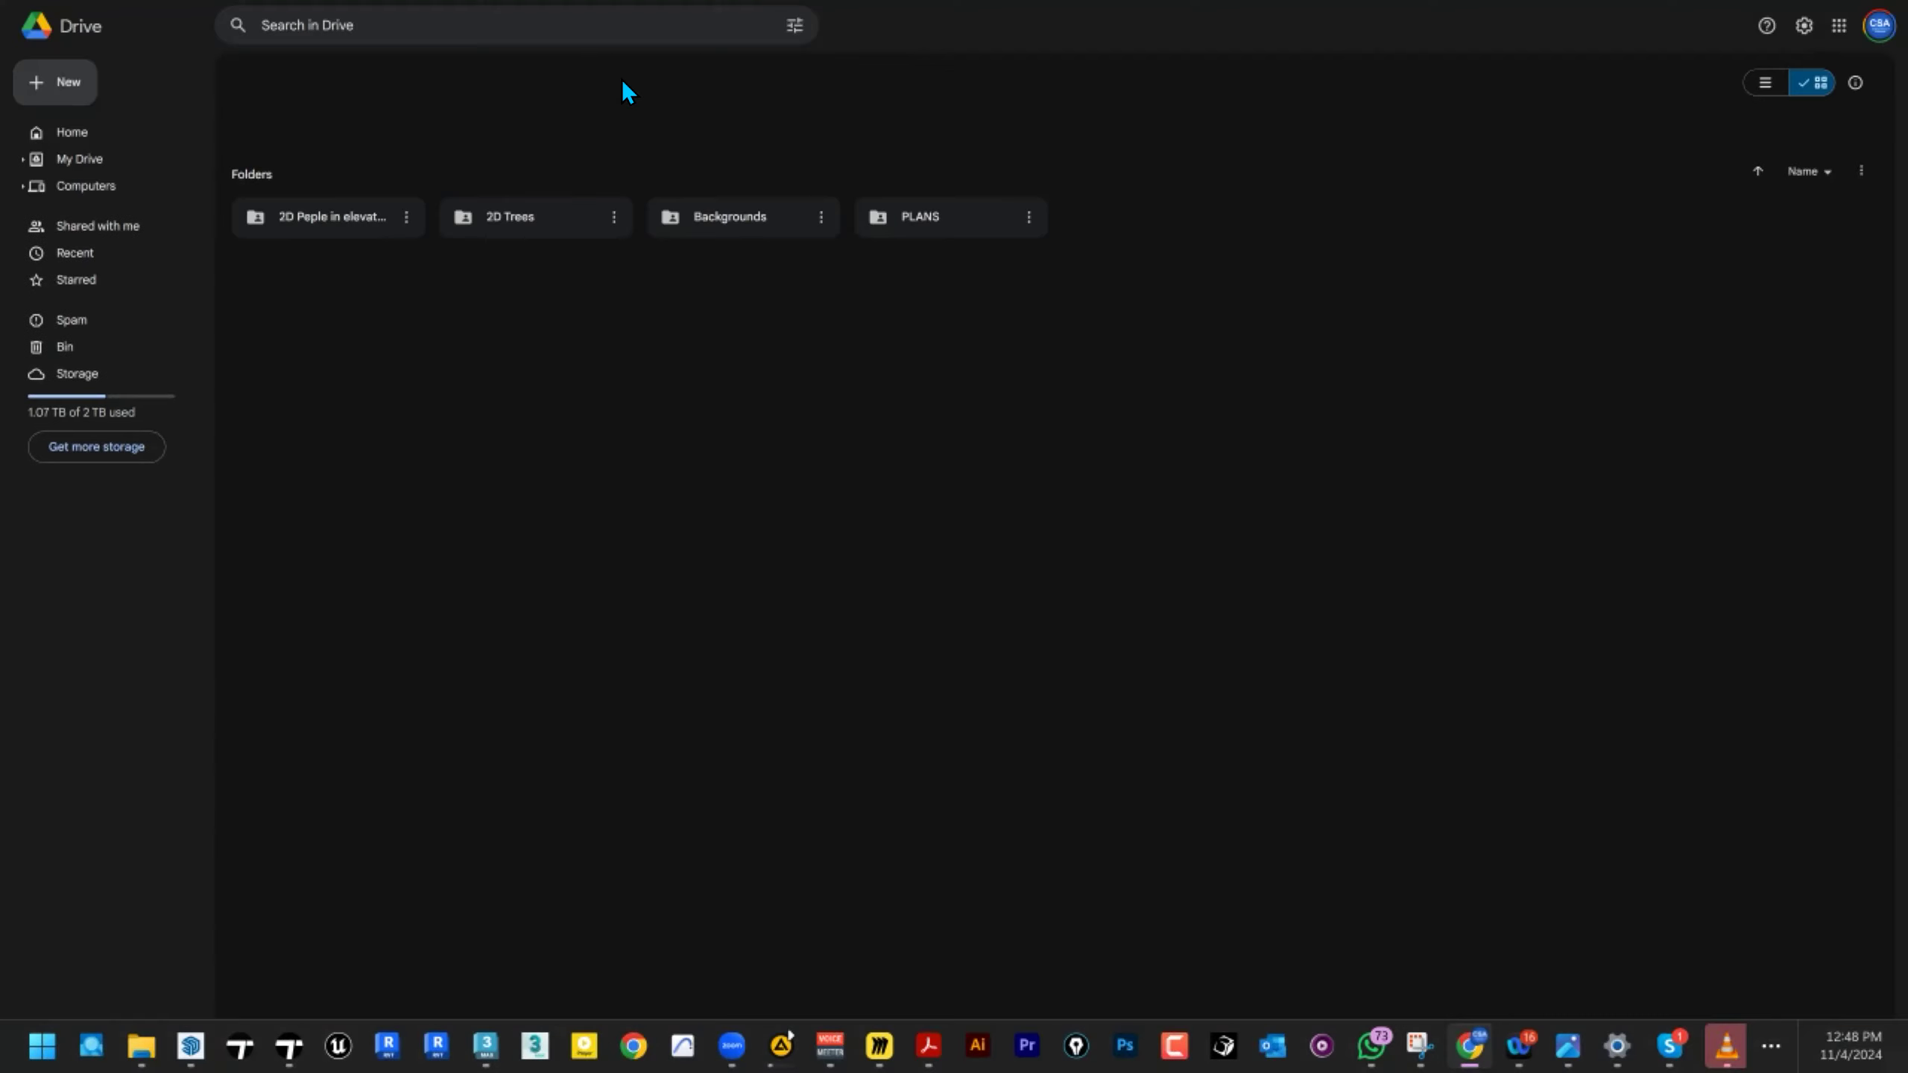
pyautogui.press('F11')
pyautogui.click(760, 67)
pyautogui.press('F11')
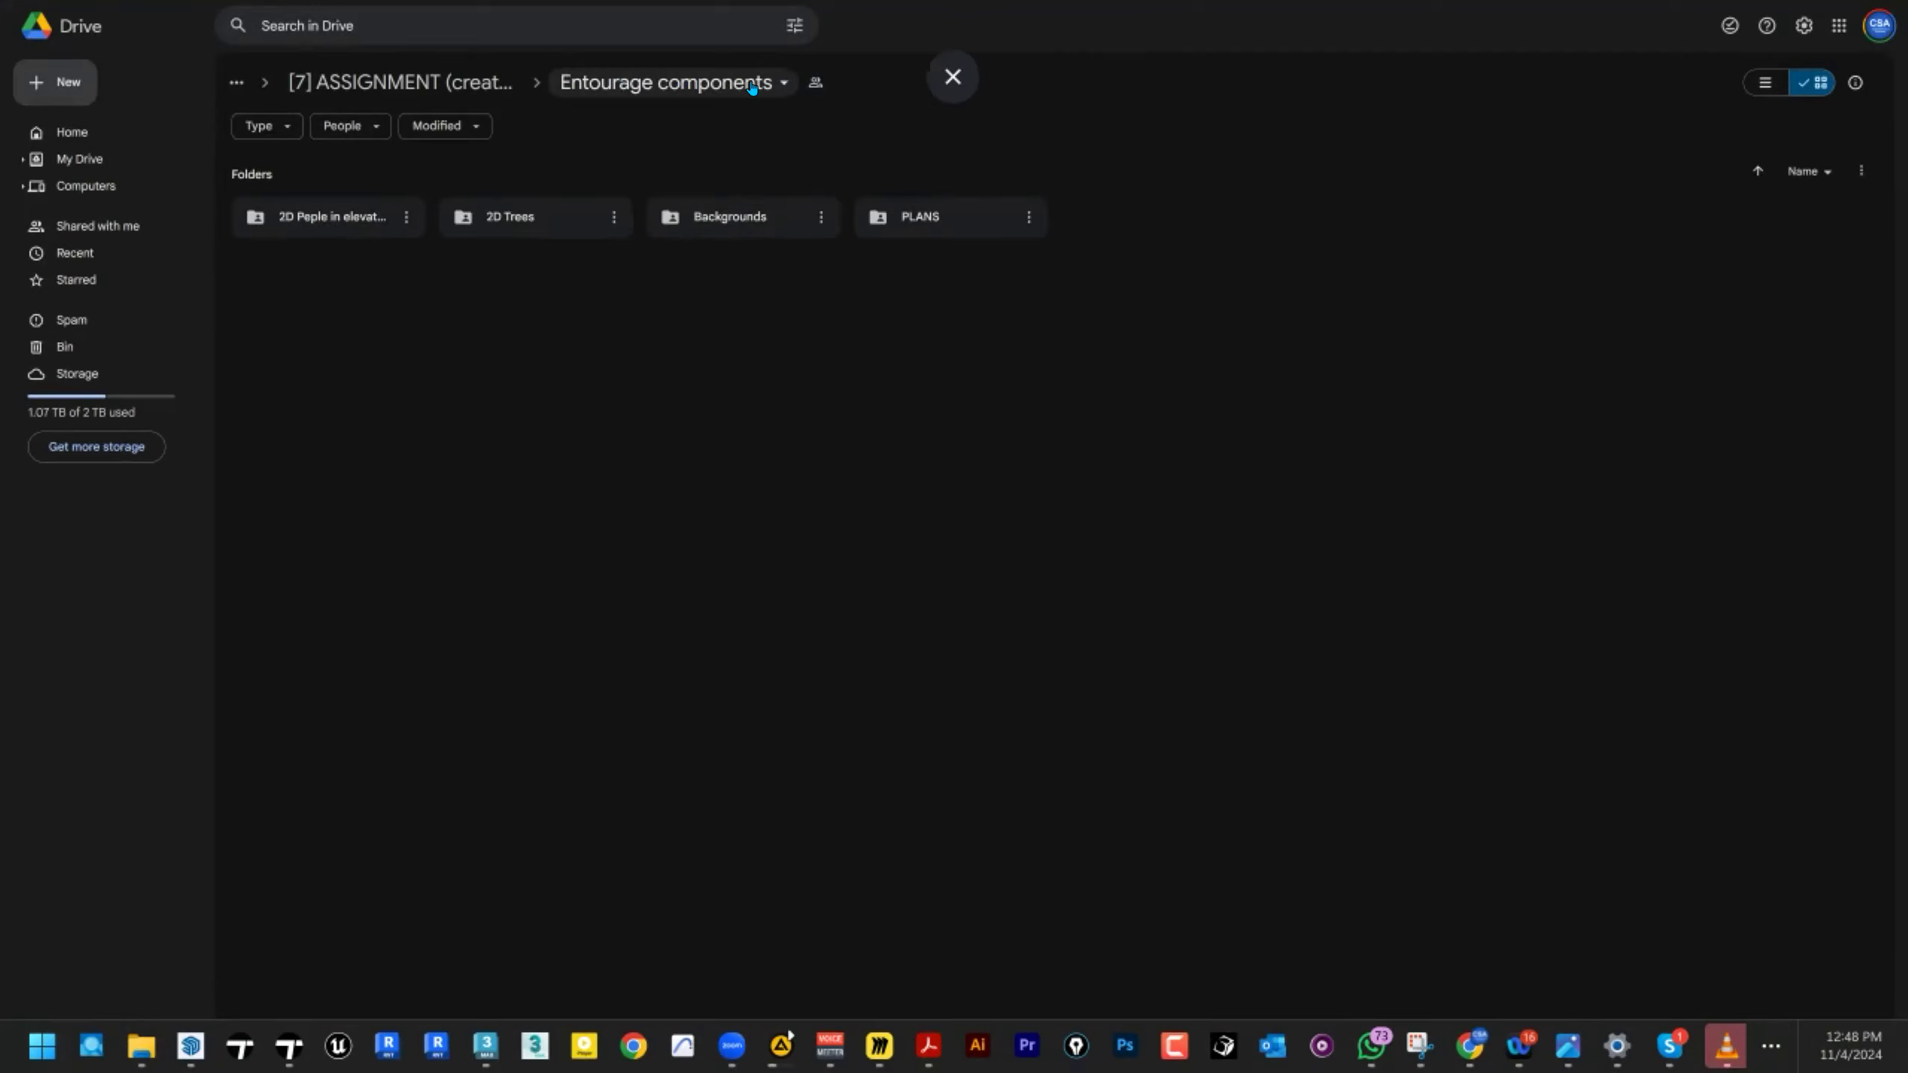
# Return to the course assessments page and show the Assignment 1 Modelling Tips video in full screen.
pyautogui.press('F11')
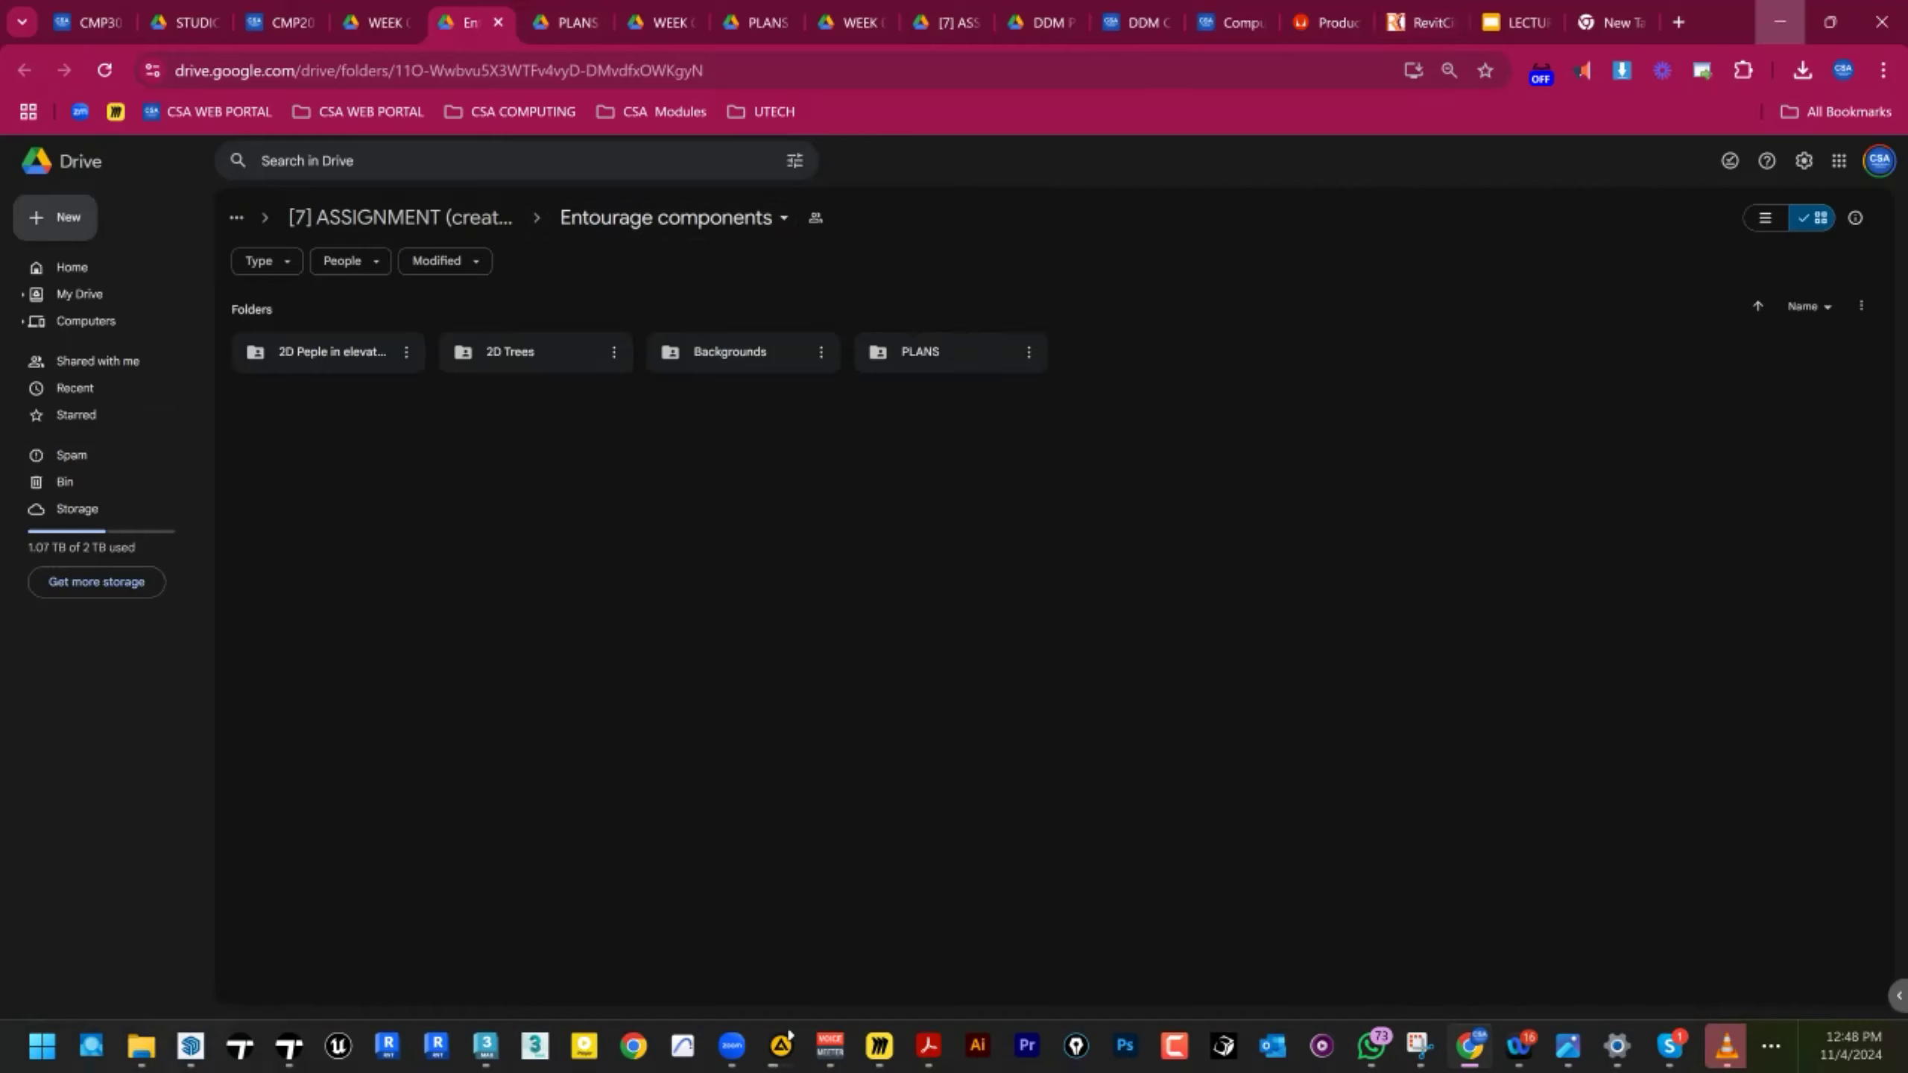
pyautogui.click(280, 23)
pyautogui.press('F11')
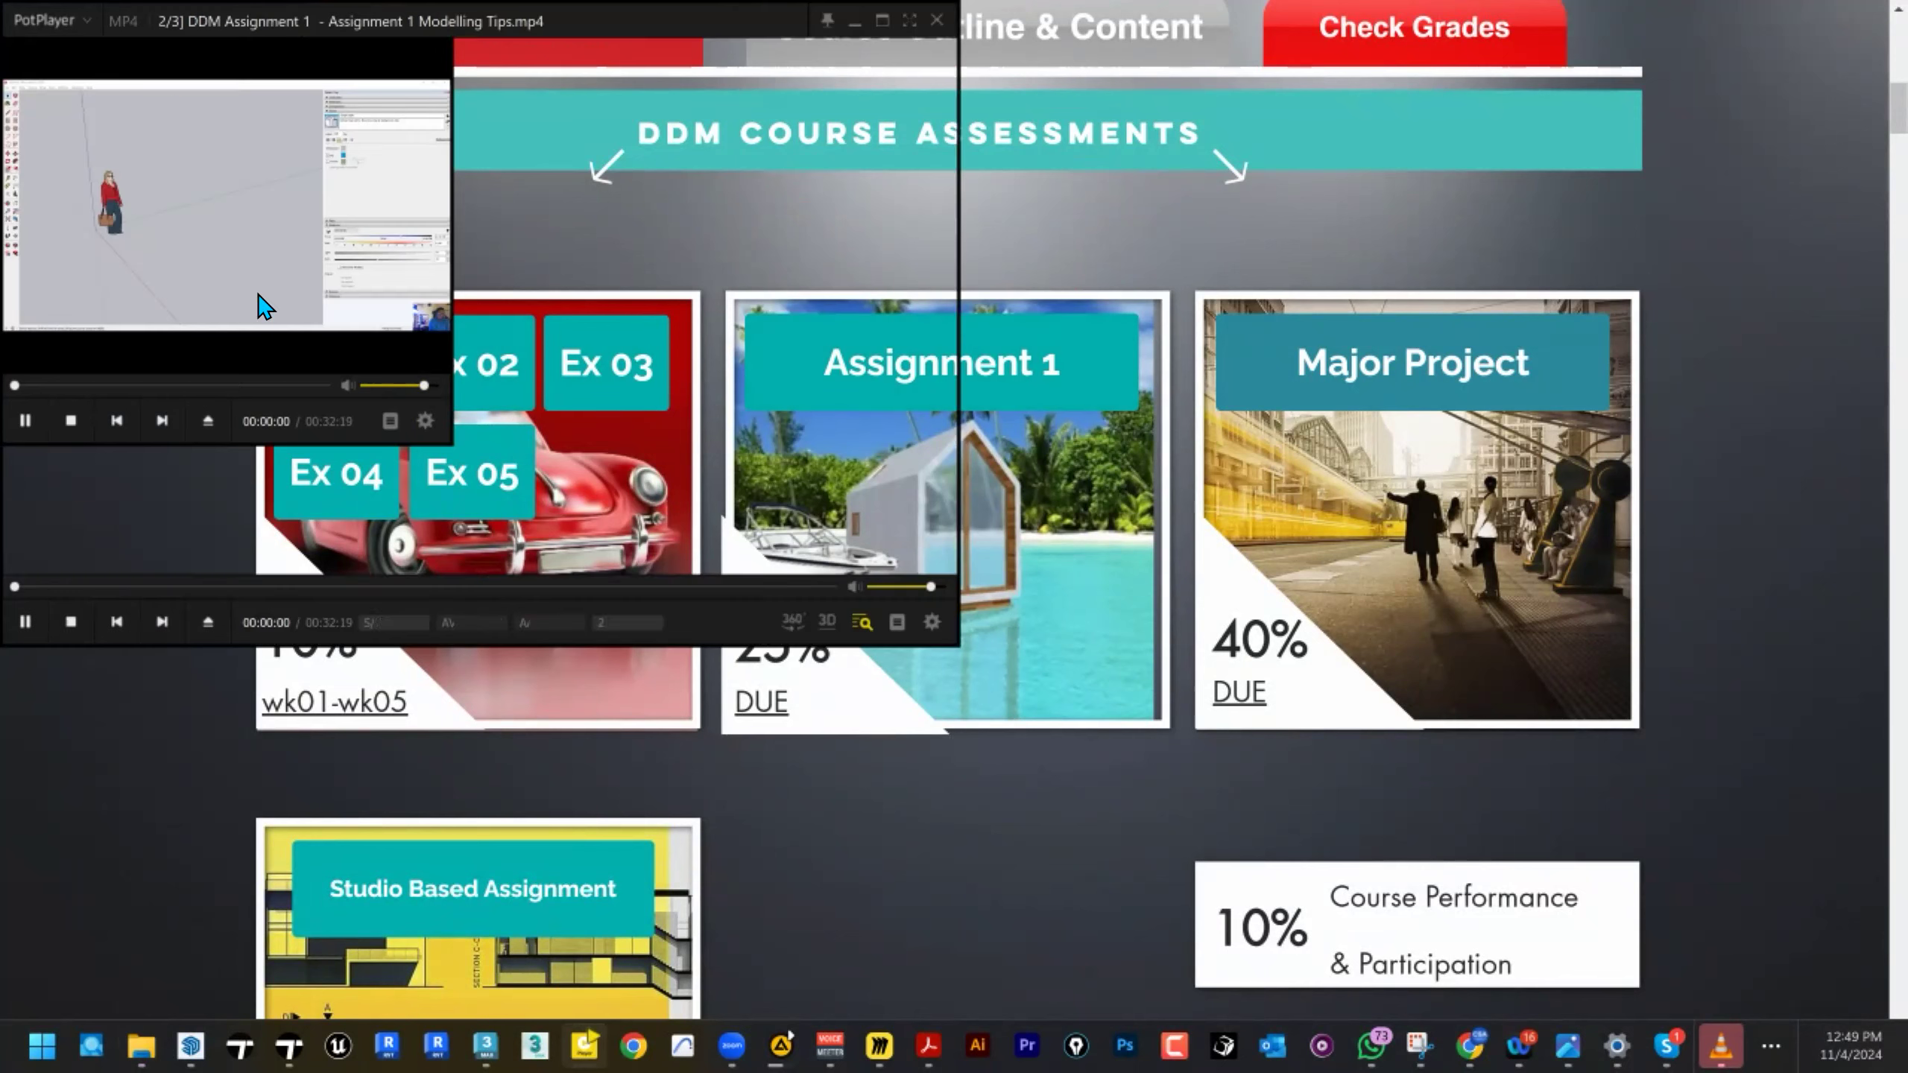
pyautogui.click(910, 20)
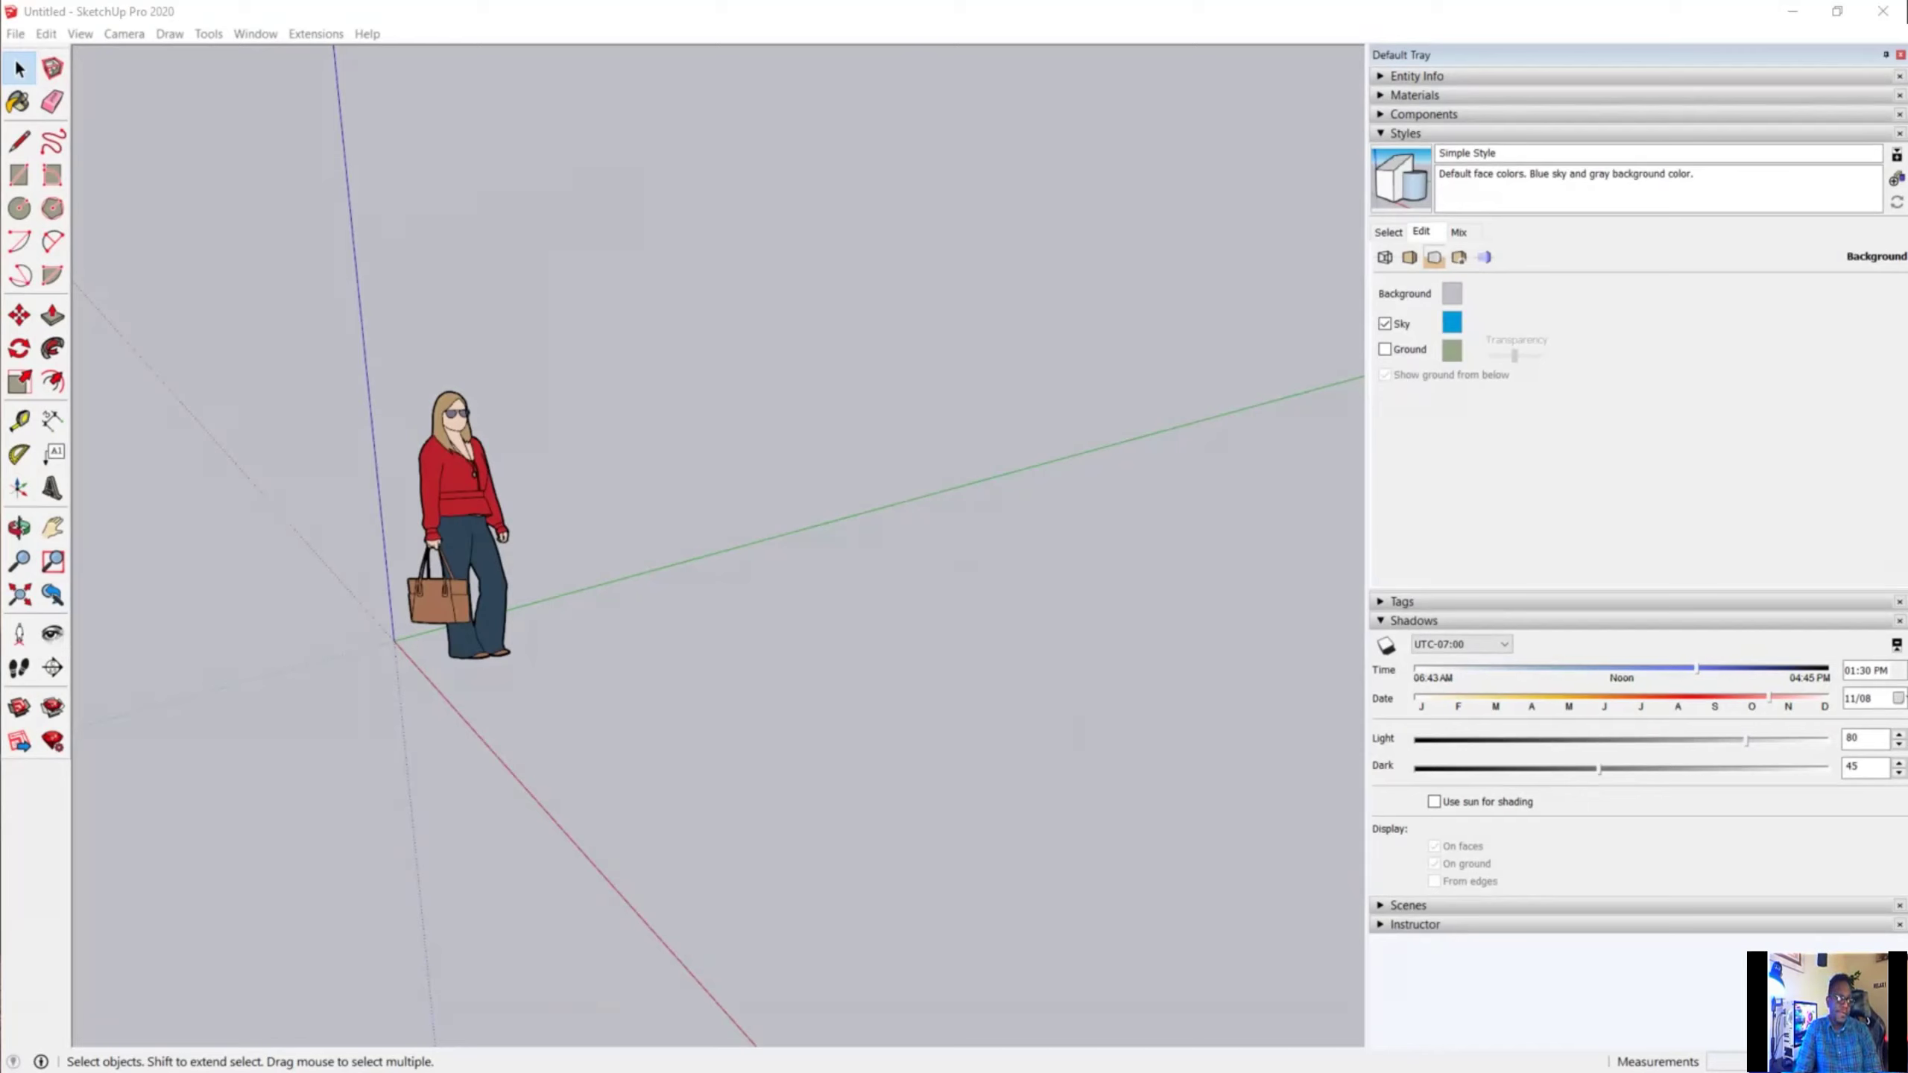
# Play the modelling tips video up to the numbered assignment instructions on page 2 and pause it there.
pyautogui.moveTo(788, 1032)
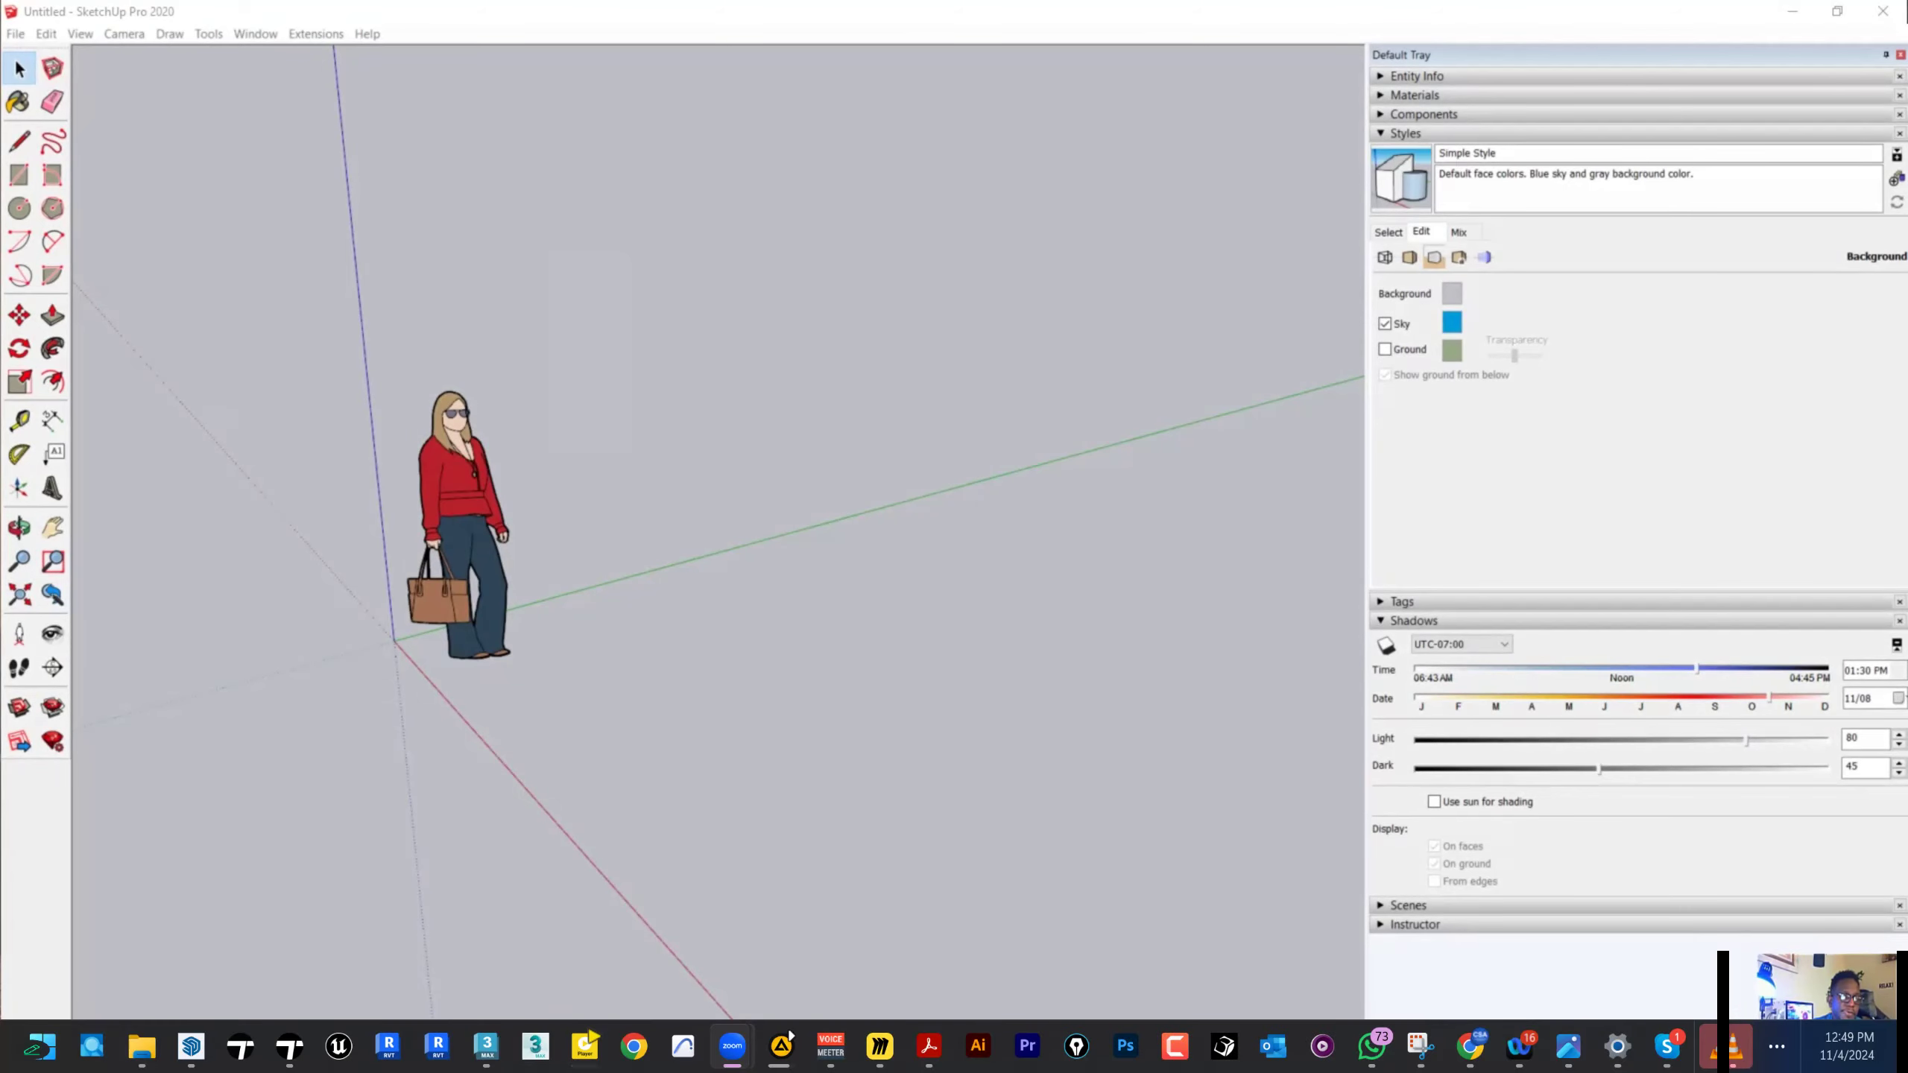
pyautogui.click(788, 1036)
pyautogui.scroll(5, 834, 442)
pyautogui.scroll(-2, 774, 448)
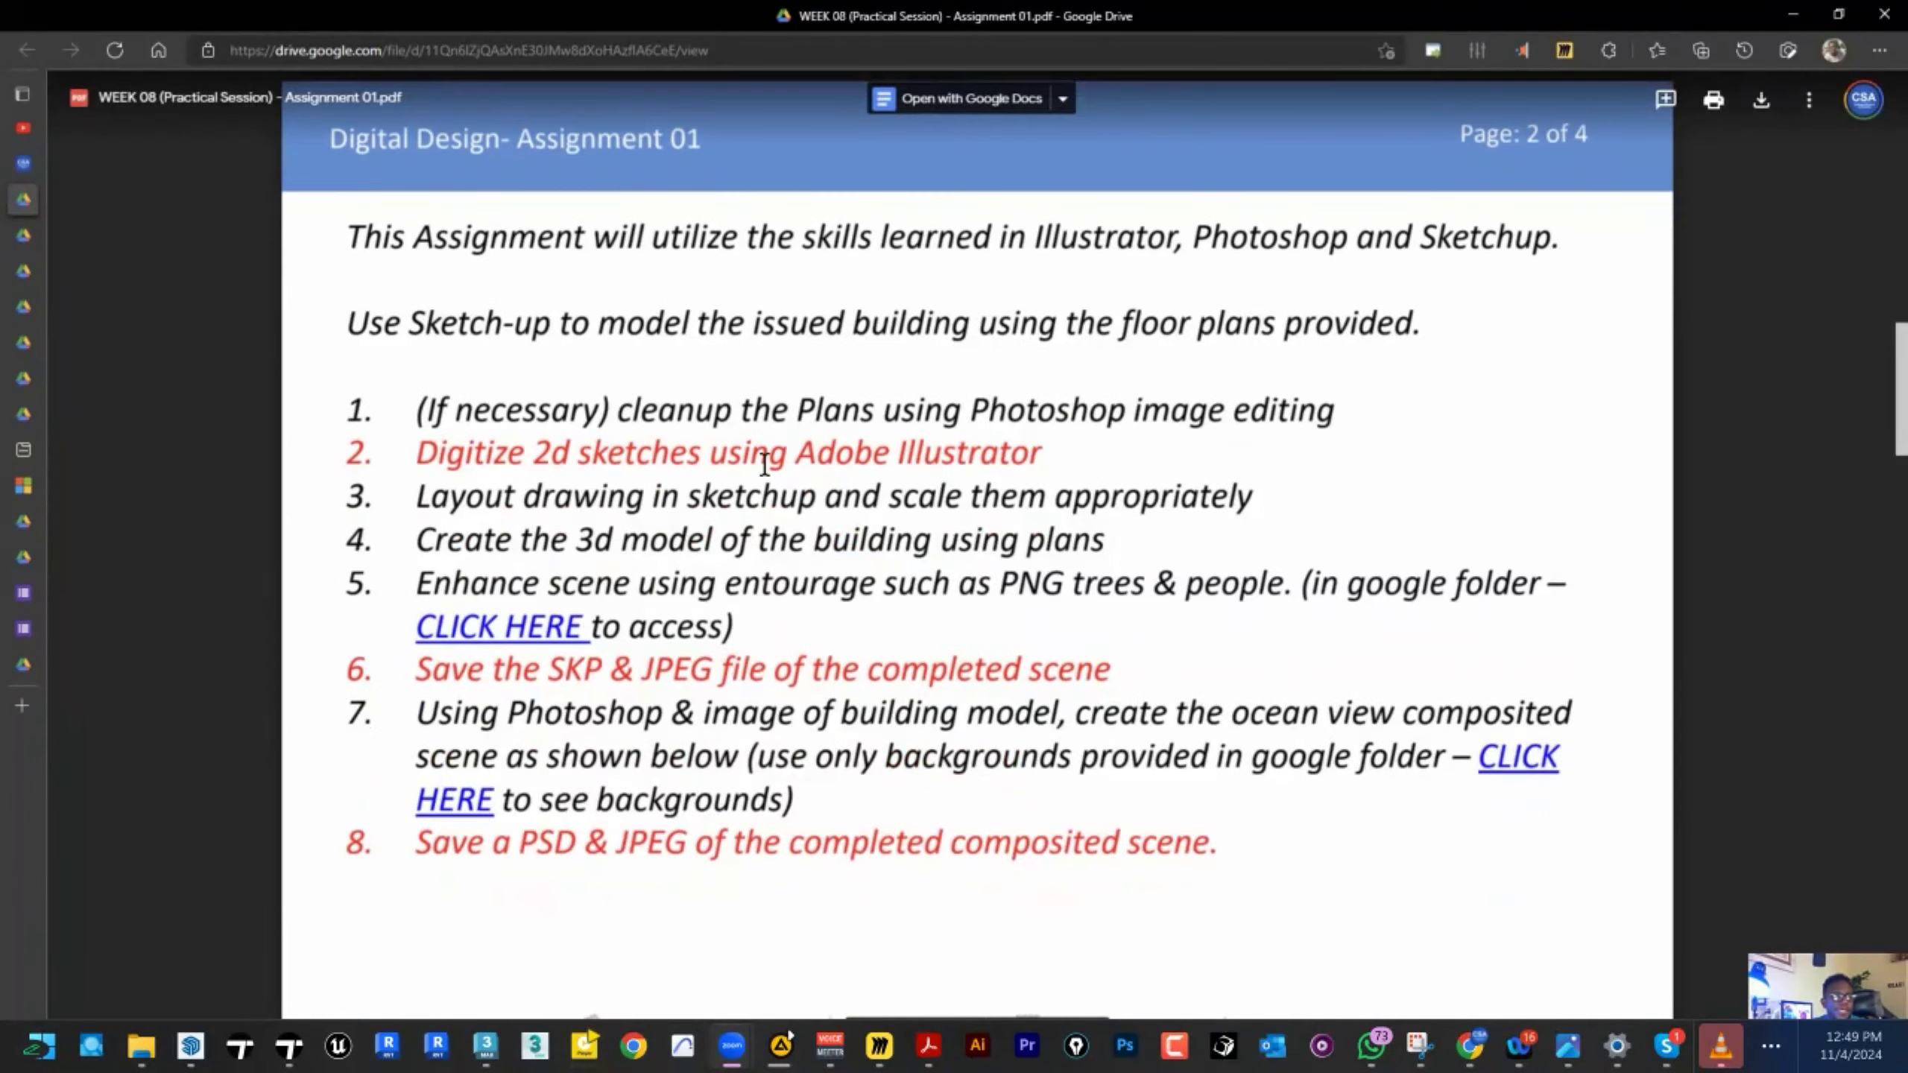
pyautogui.click(1079, 685)
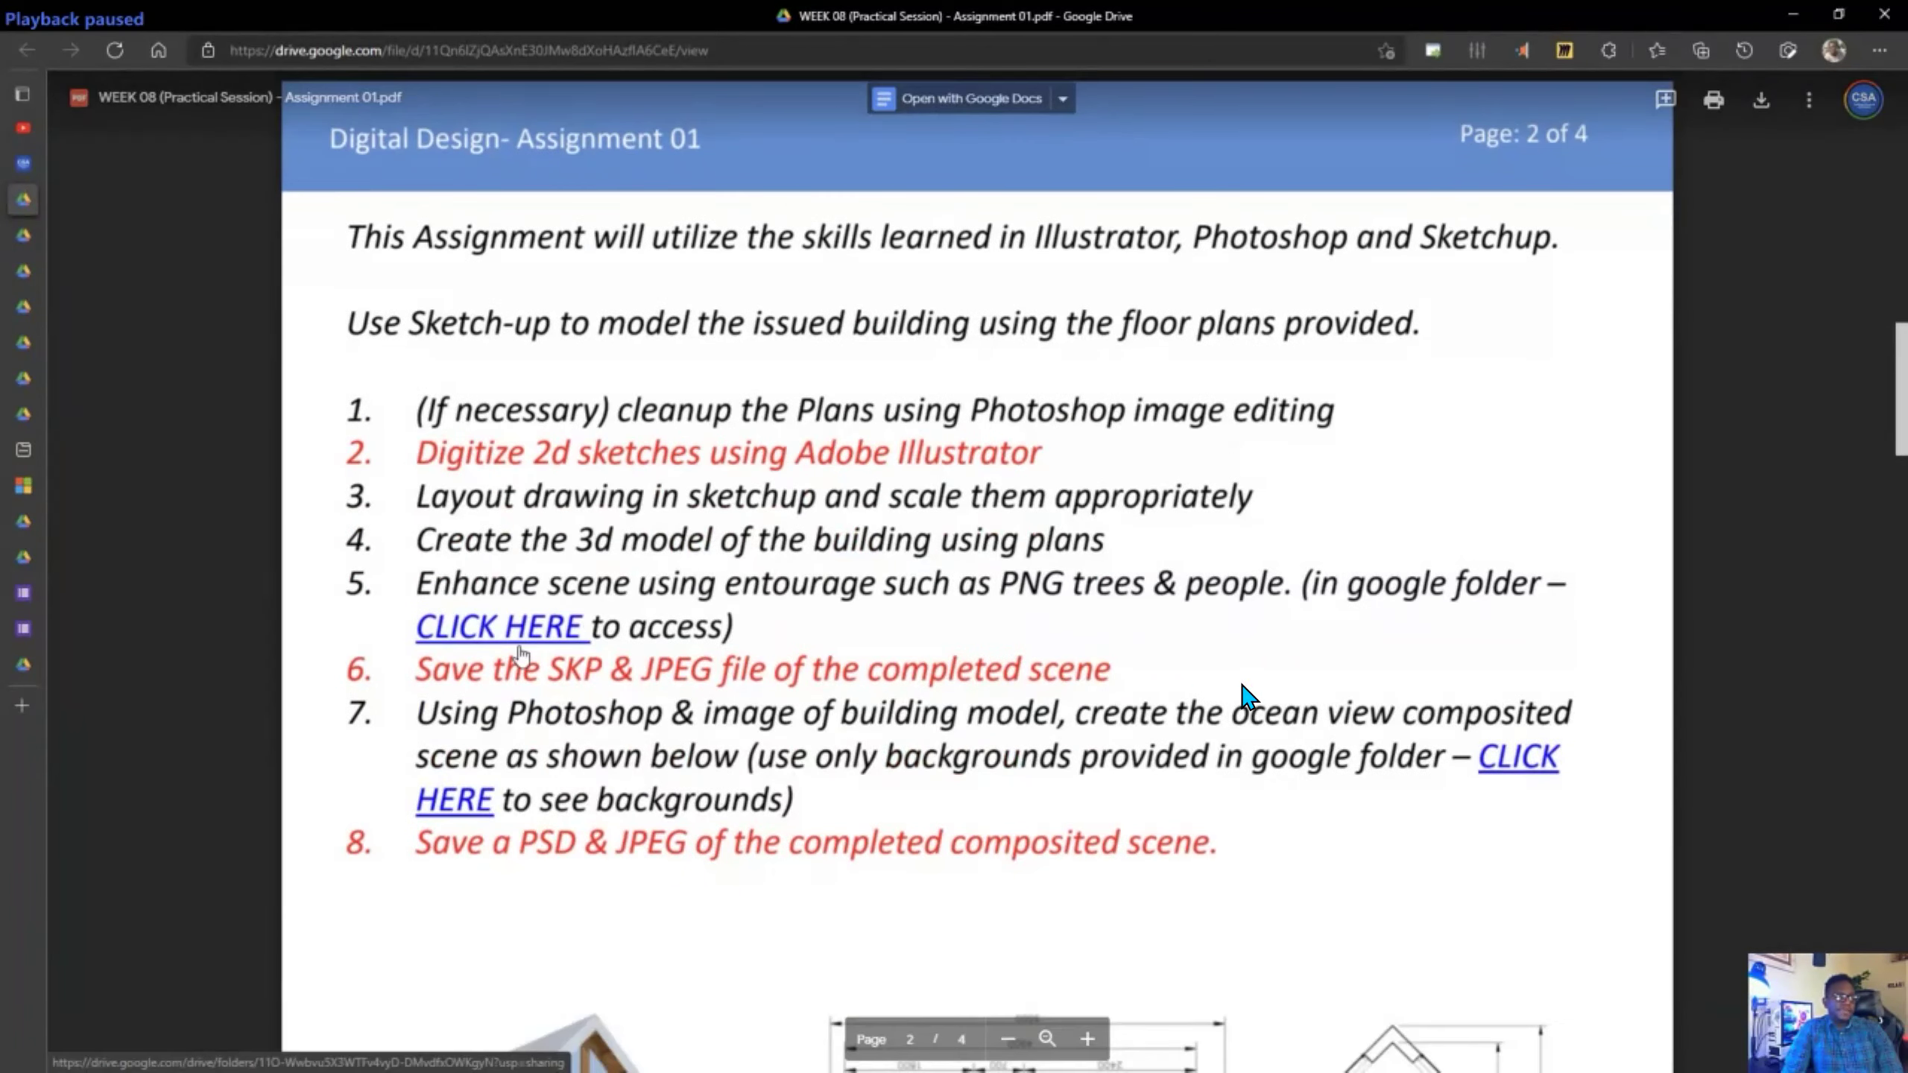
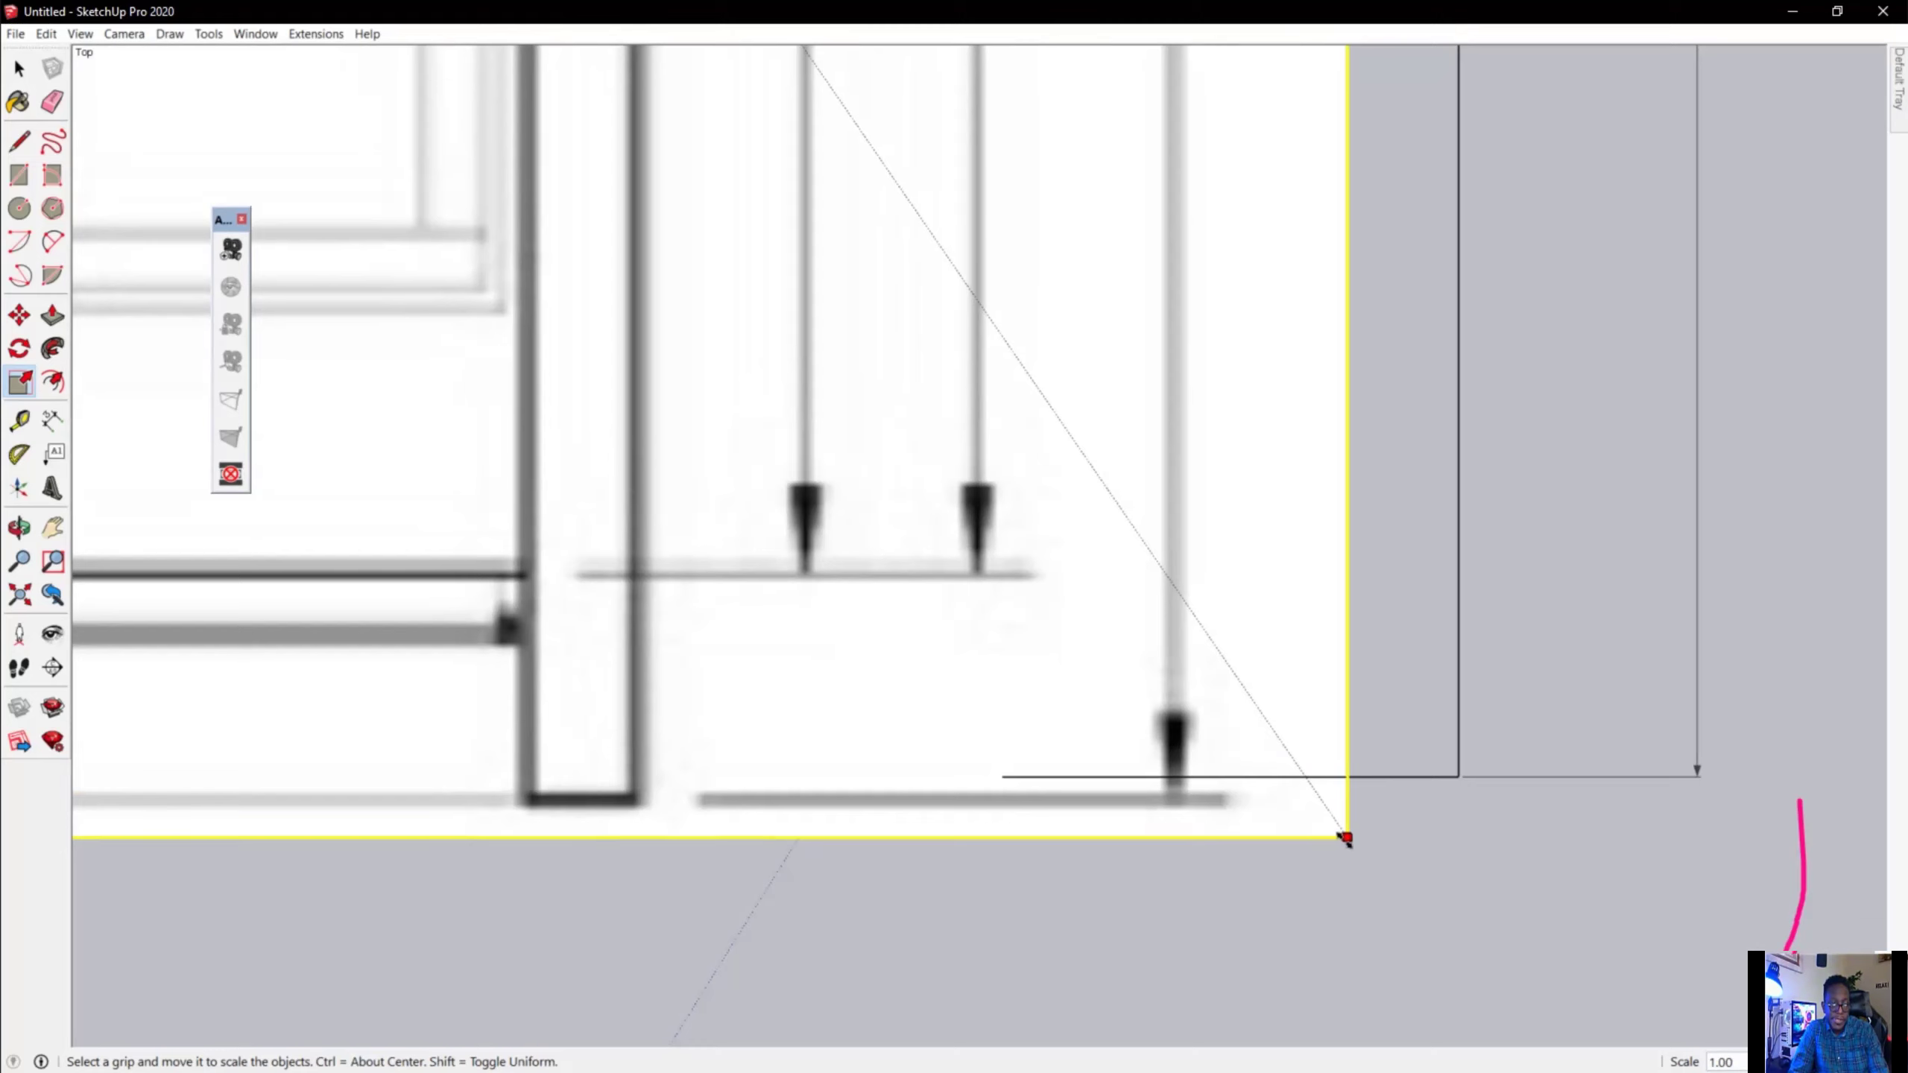
# Return the modelling tips video to full-screen playback.
pyautogui.write('.')
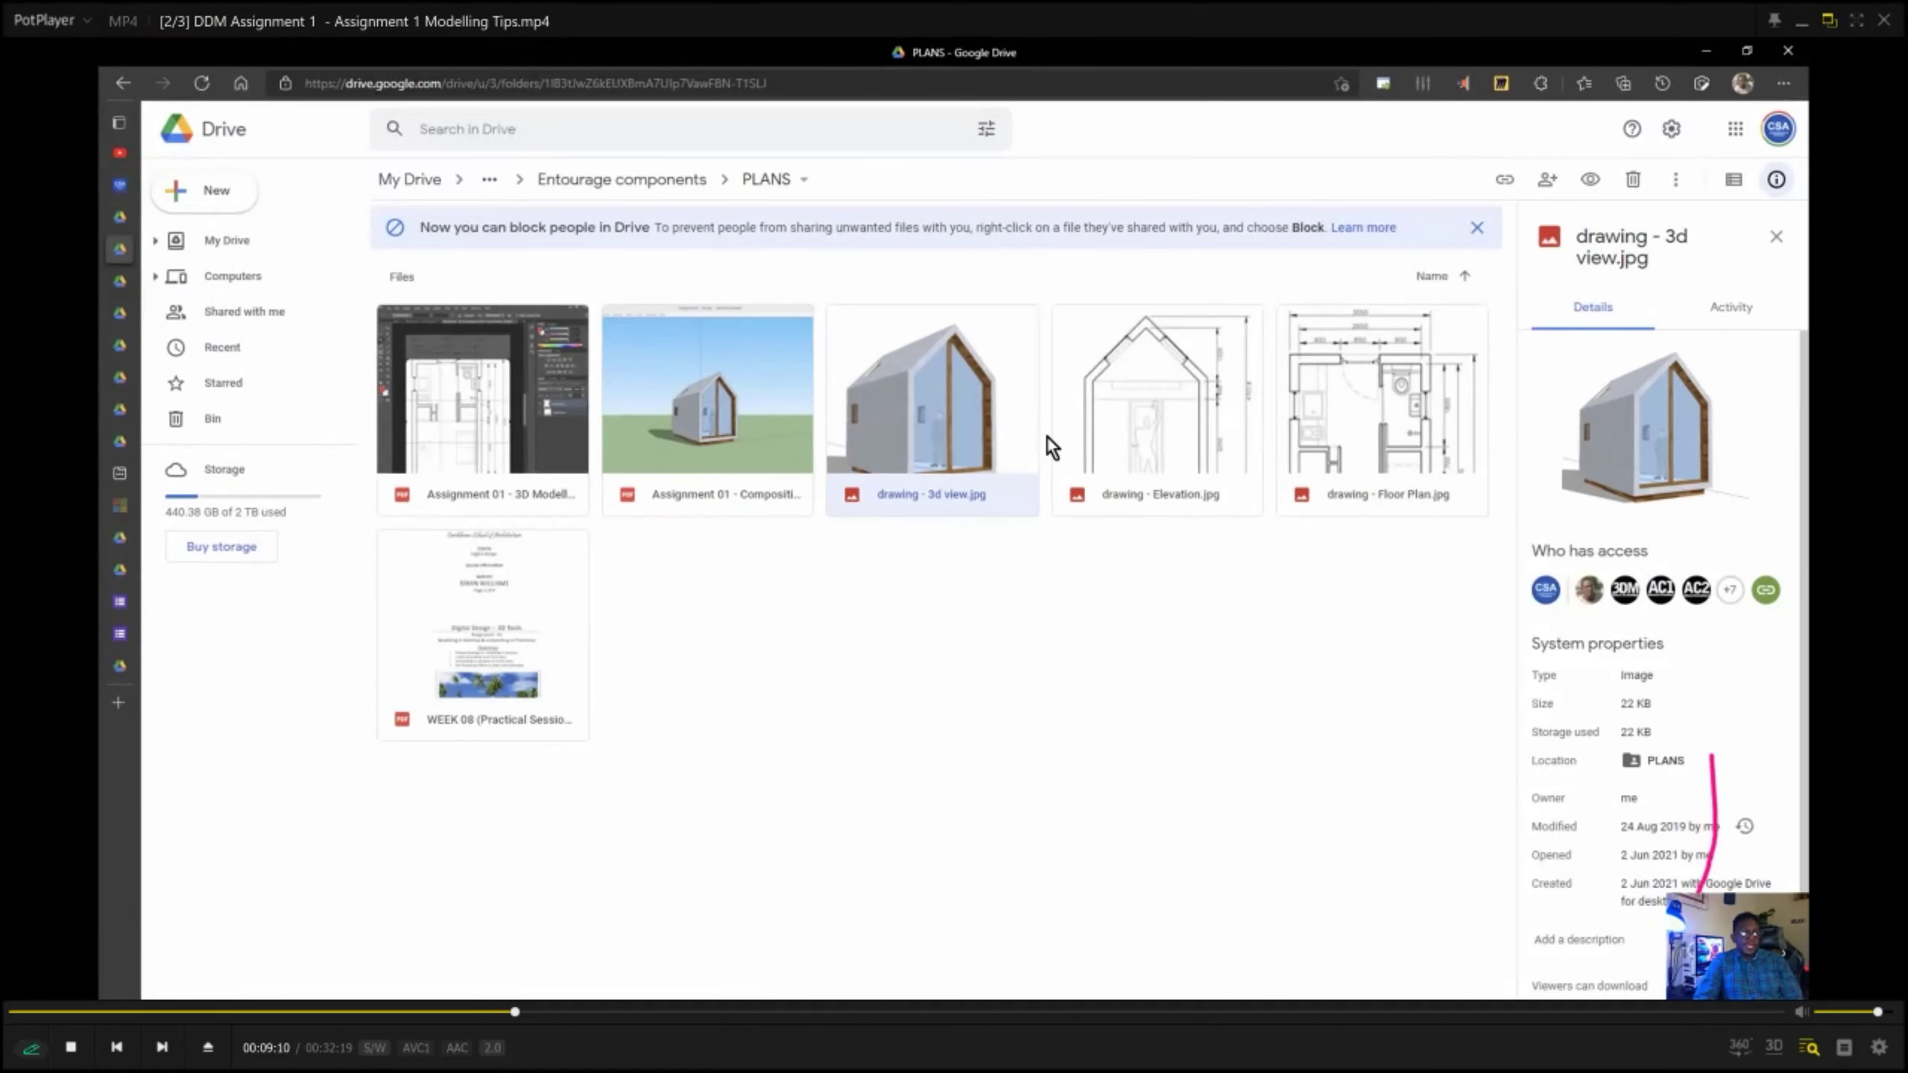
pyautogui.press('Return')
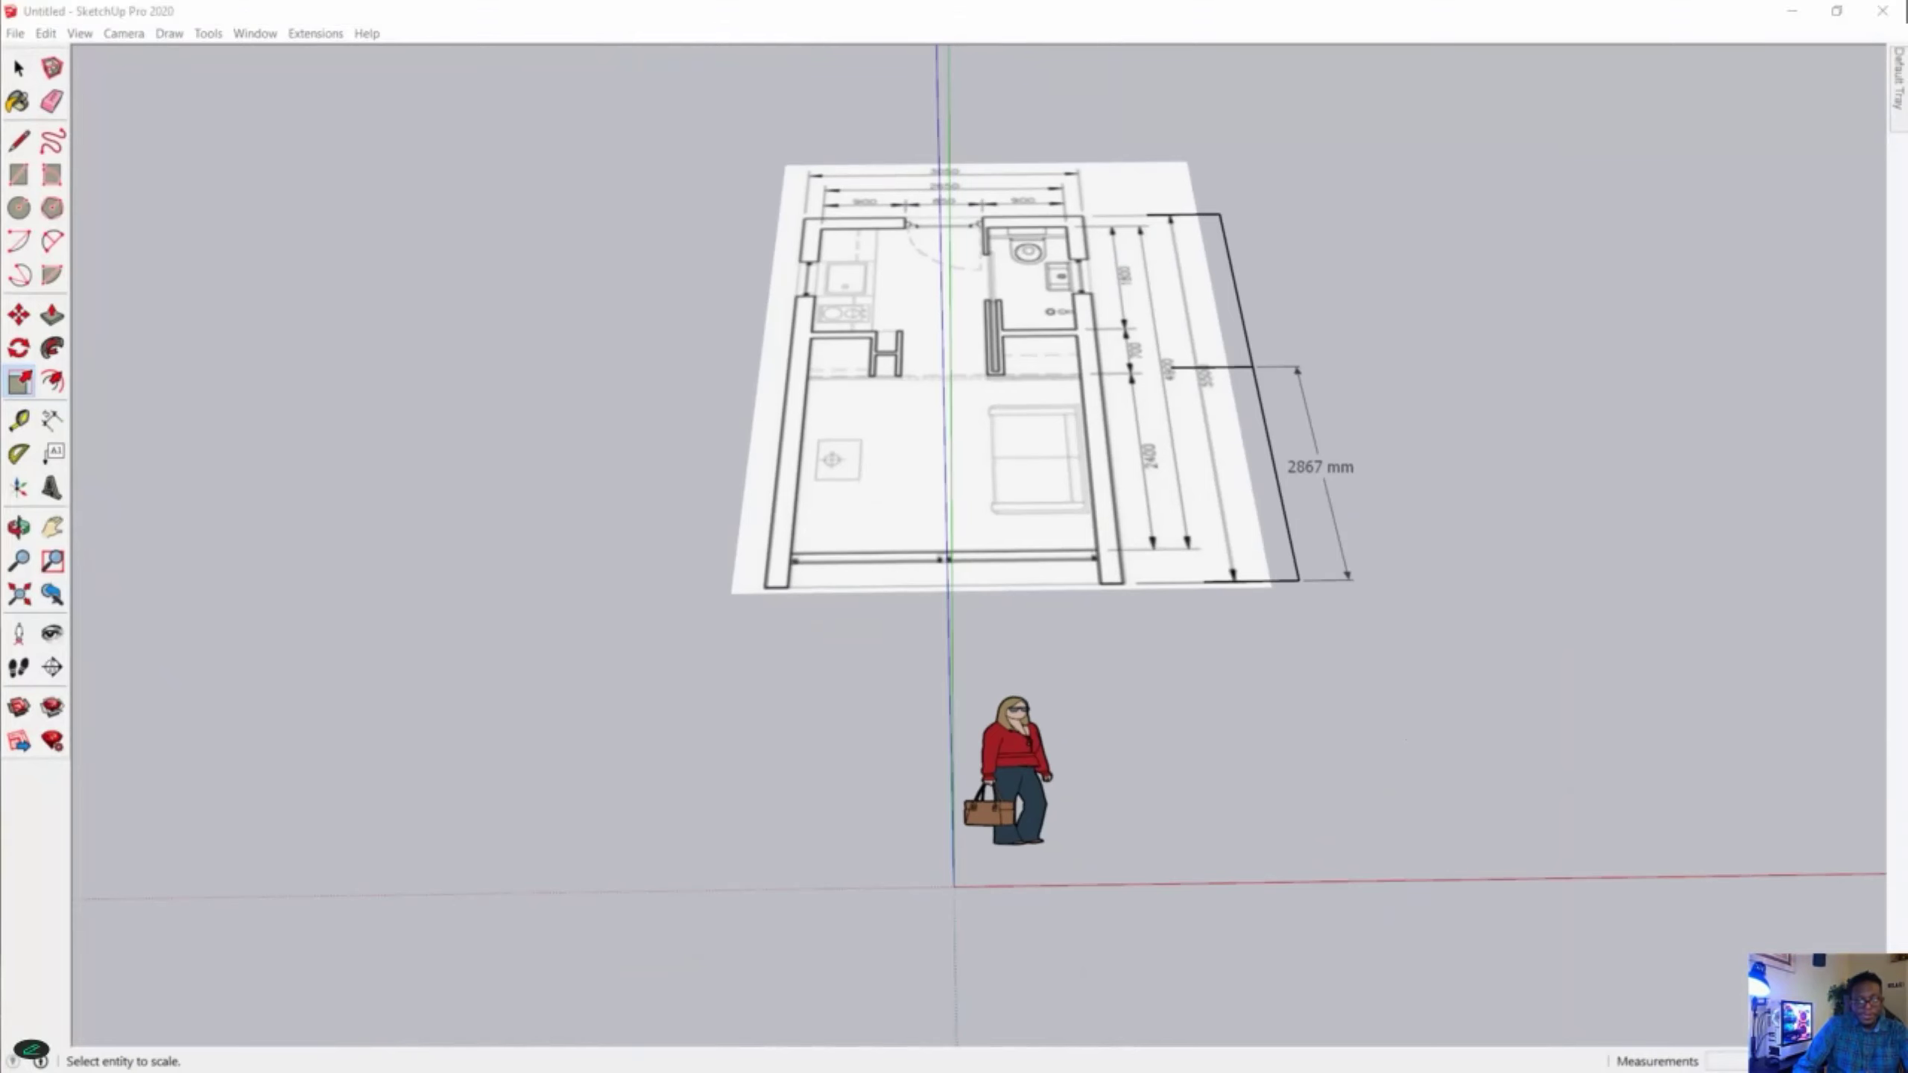
# Bring the elevation drawing image into the model and place it flat, partly over the floor plan.
pyautogui.moveTo(1346, 779); pyautogui.dragTo(600, 819, button='middle')
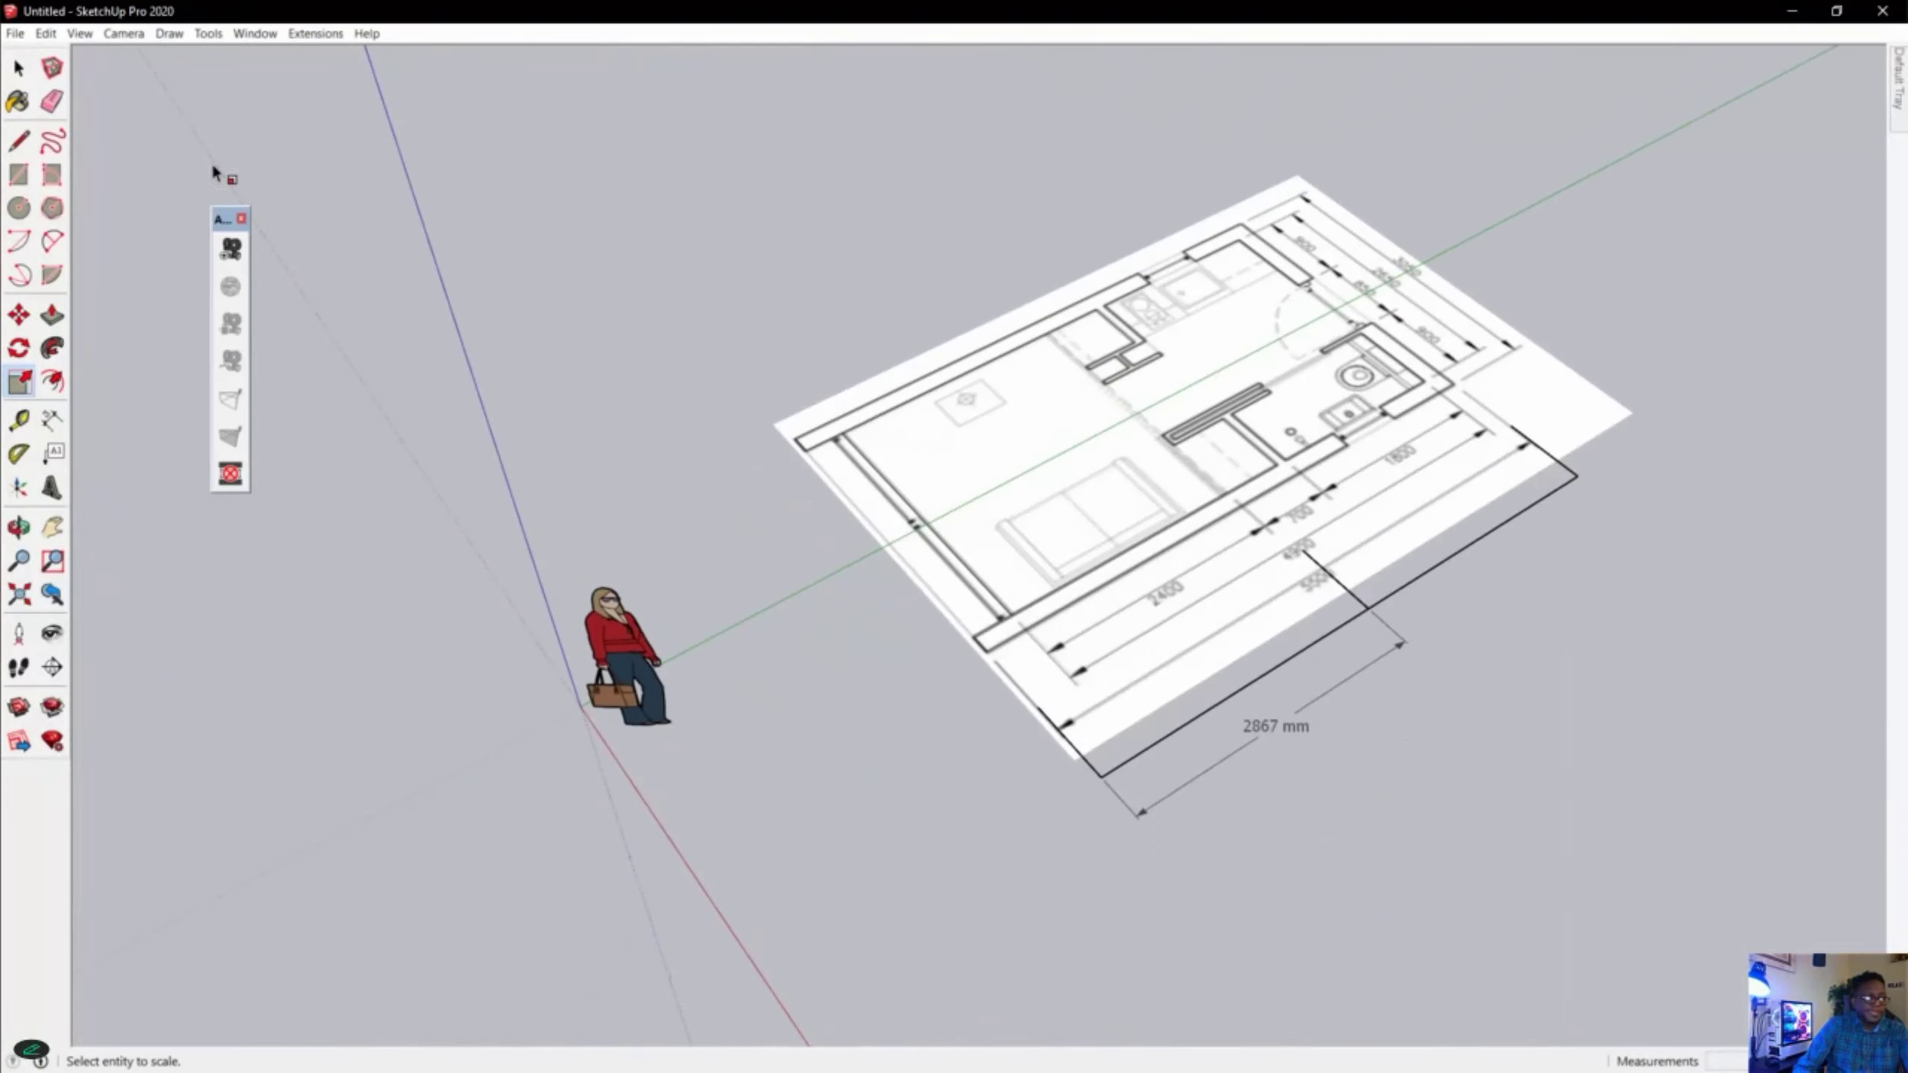
pyautogui.click(19, 69)
pyautogui.moveTo(1362, 631); pyautogui.dragTo(1190, 675, button='middle')
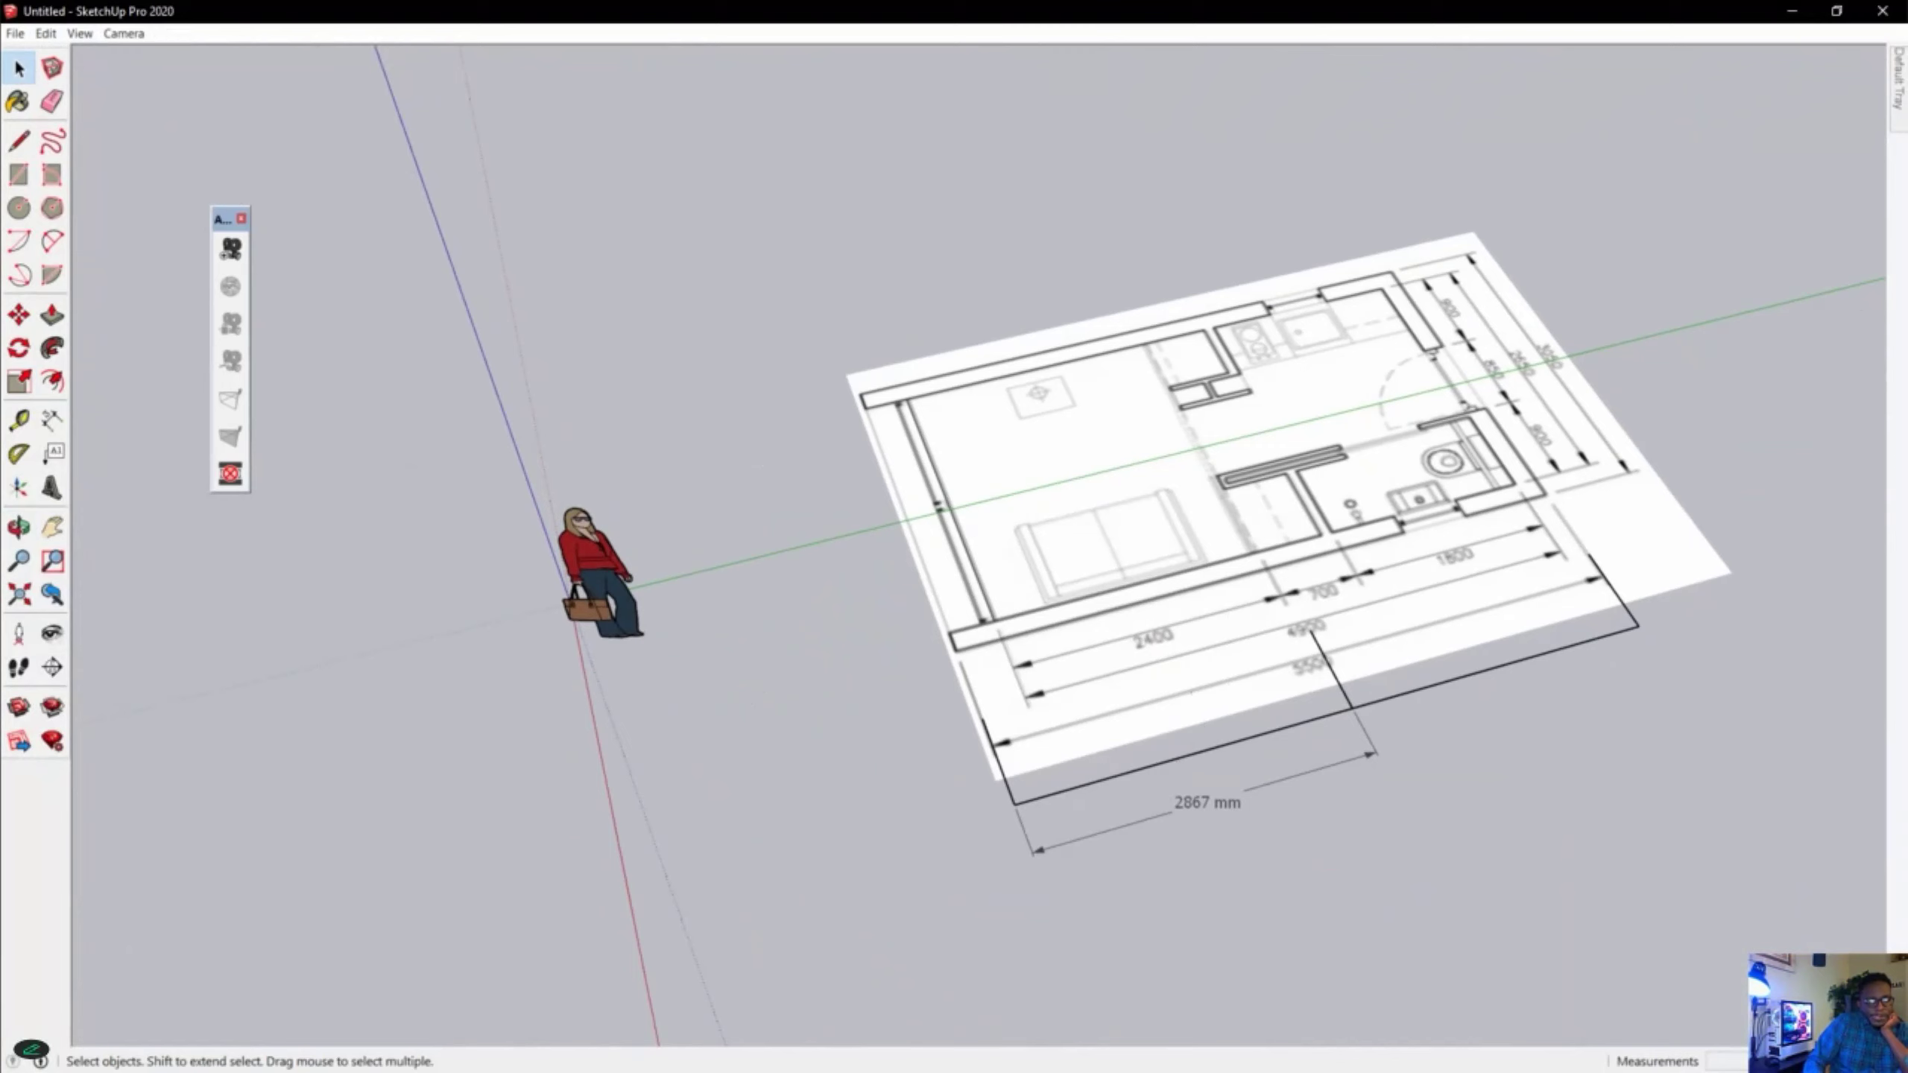
pyautogui.hotkey('alt', 'Tab')
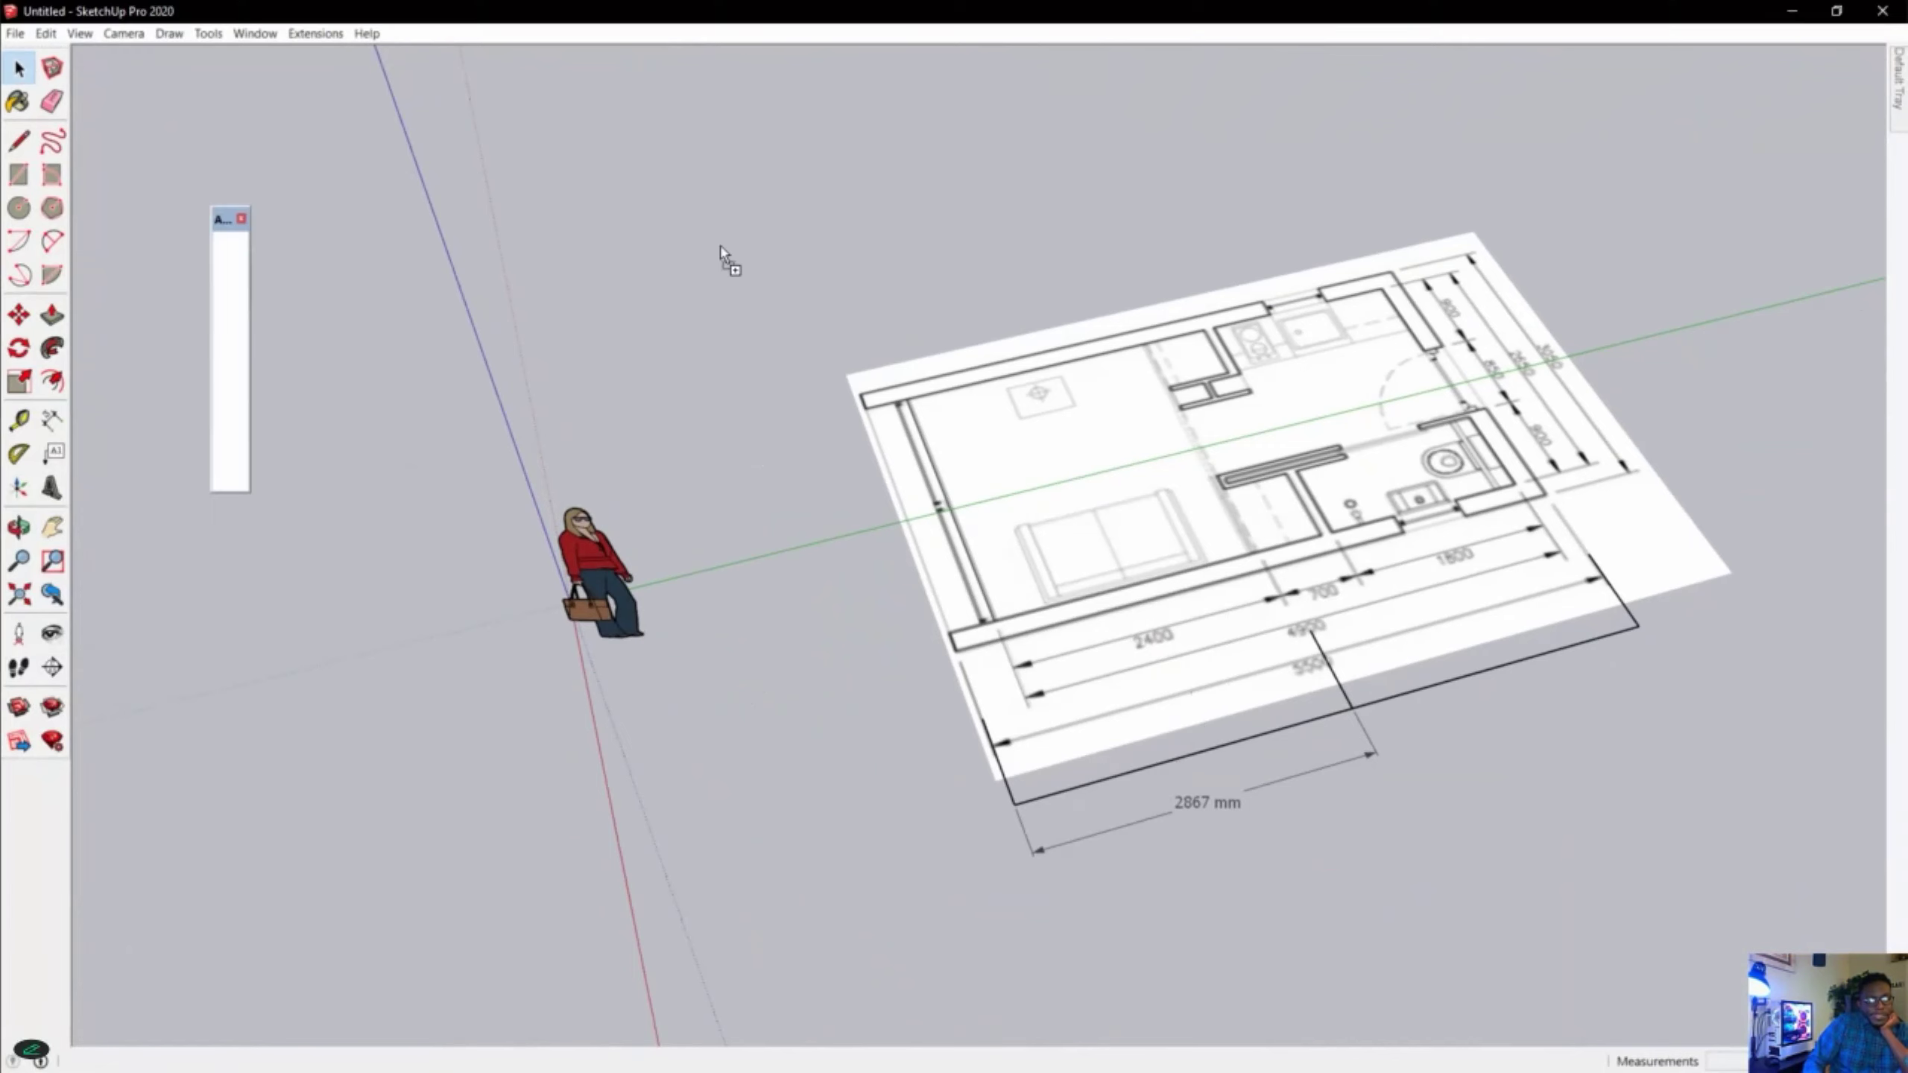
pyautogui.click(778, 232)
pyautogui.scroll(-2, 711, 389)
pyautogui.scroll(-3, 901, 338)
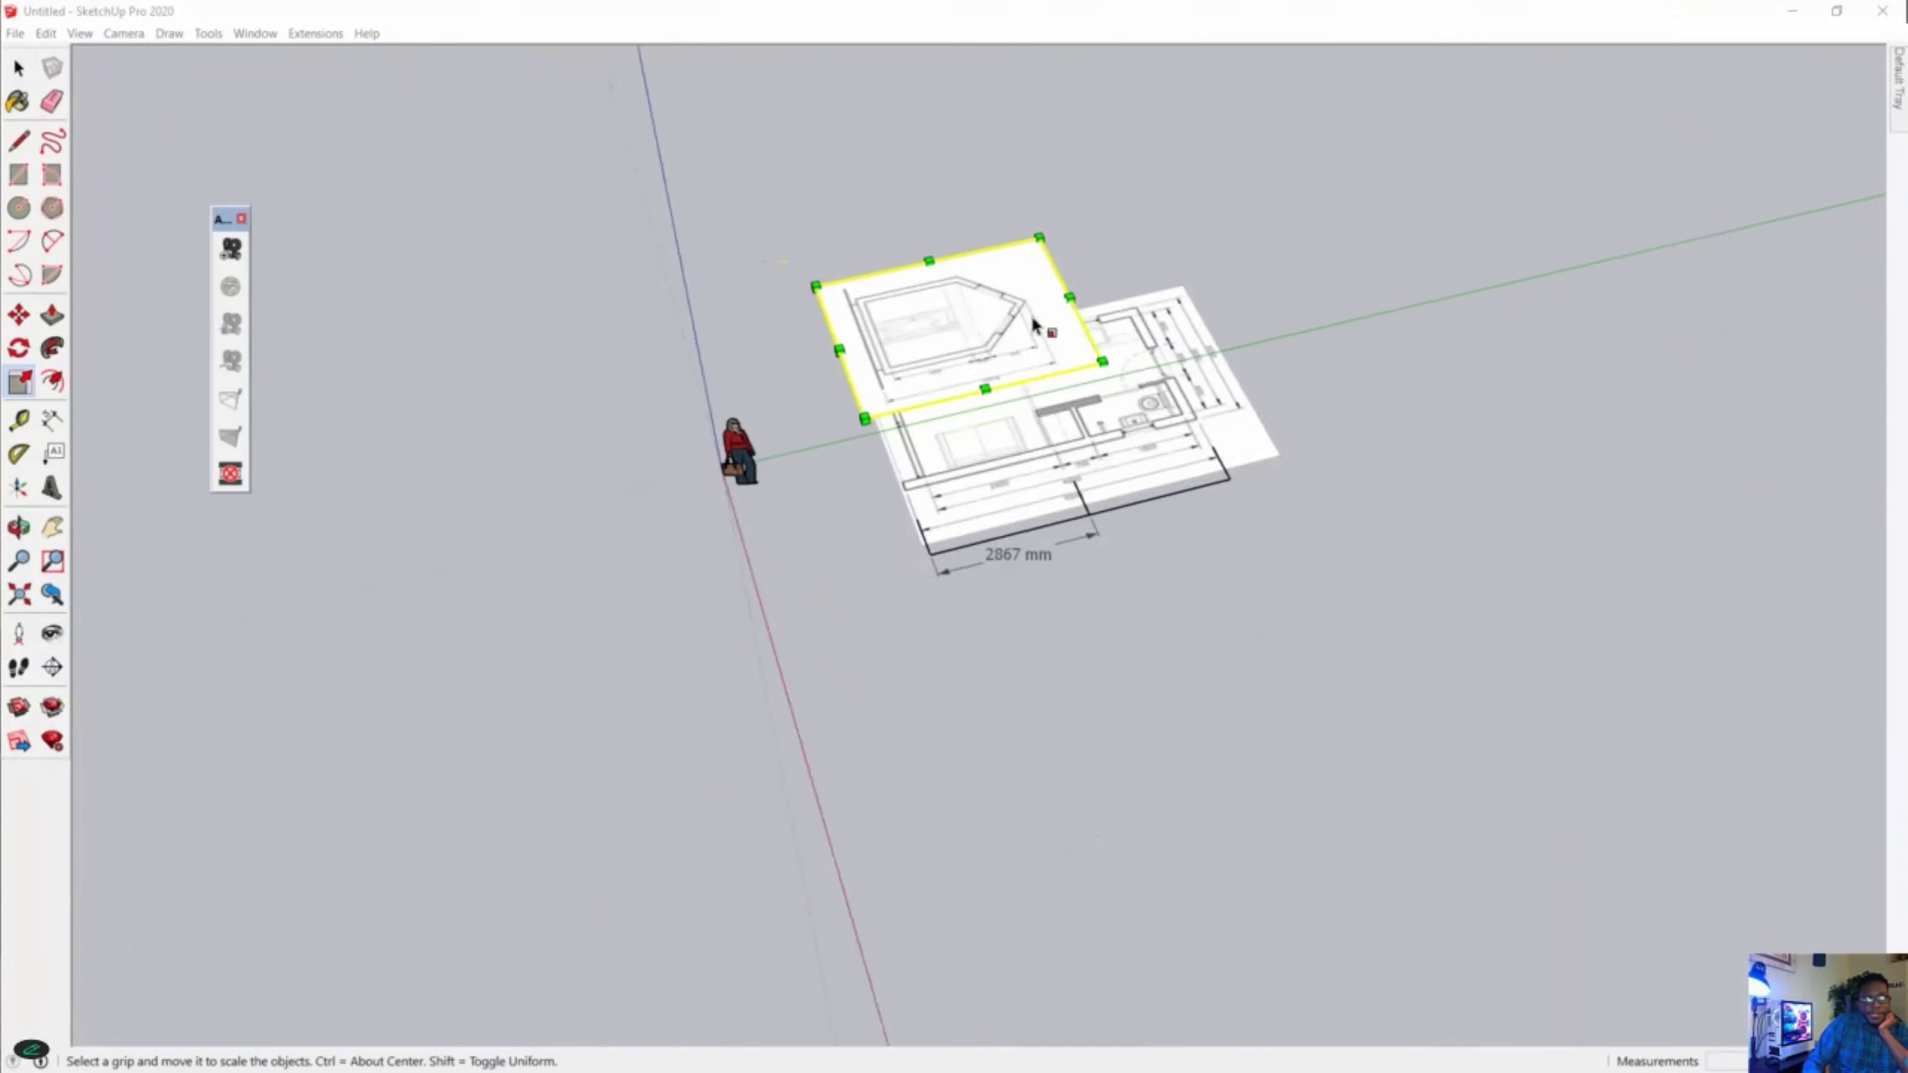
pyautogui.scroll(4, 1029, 320)
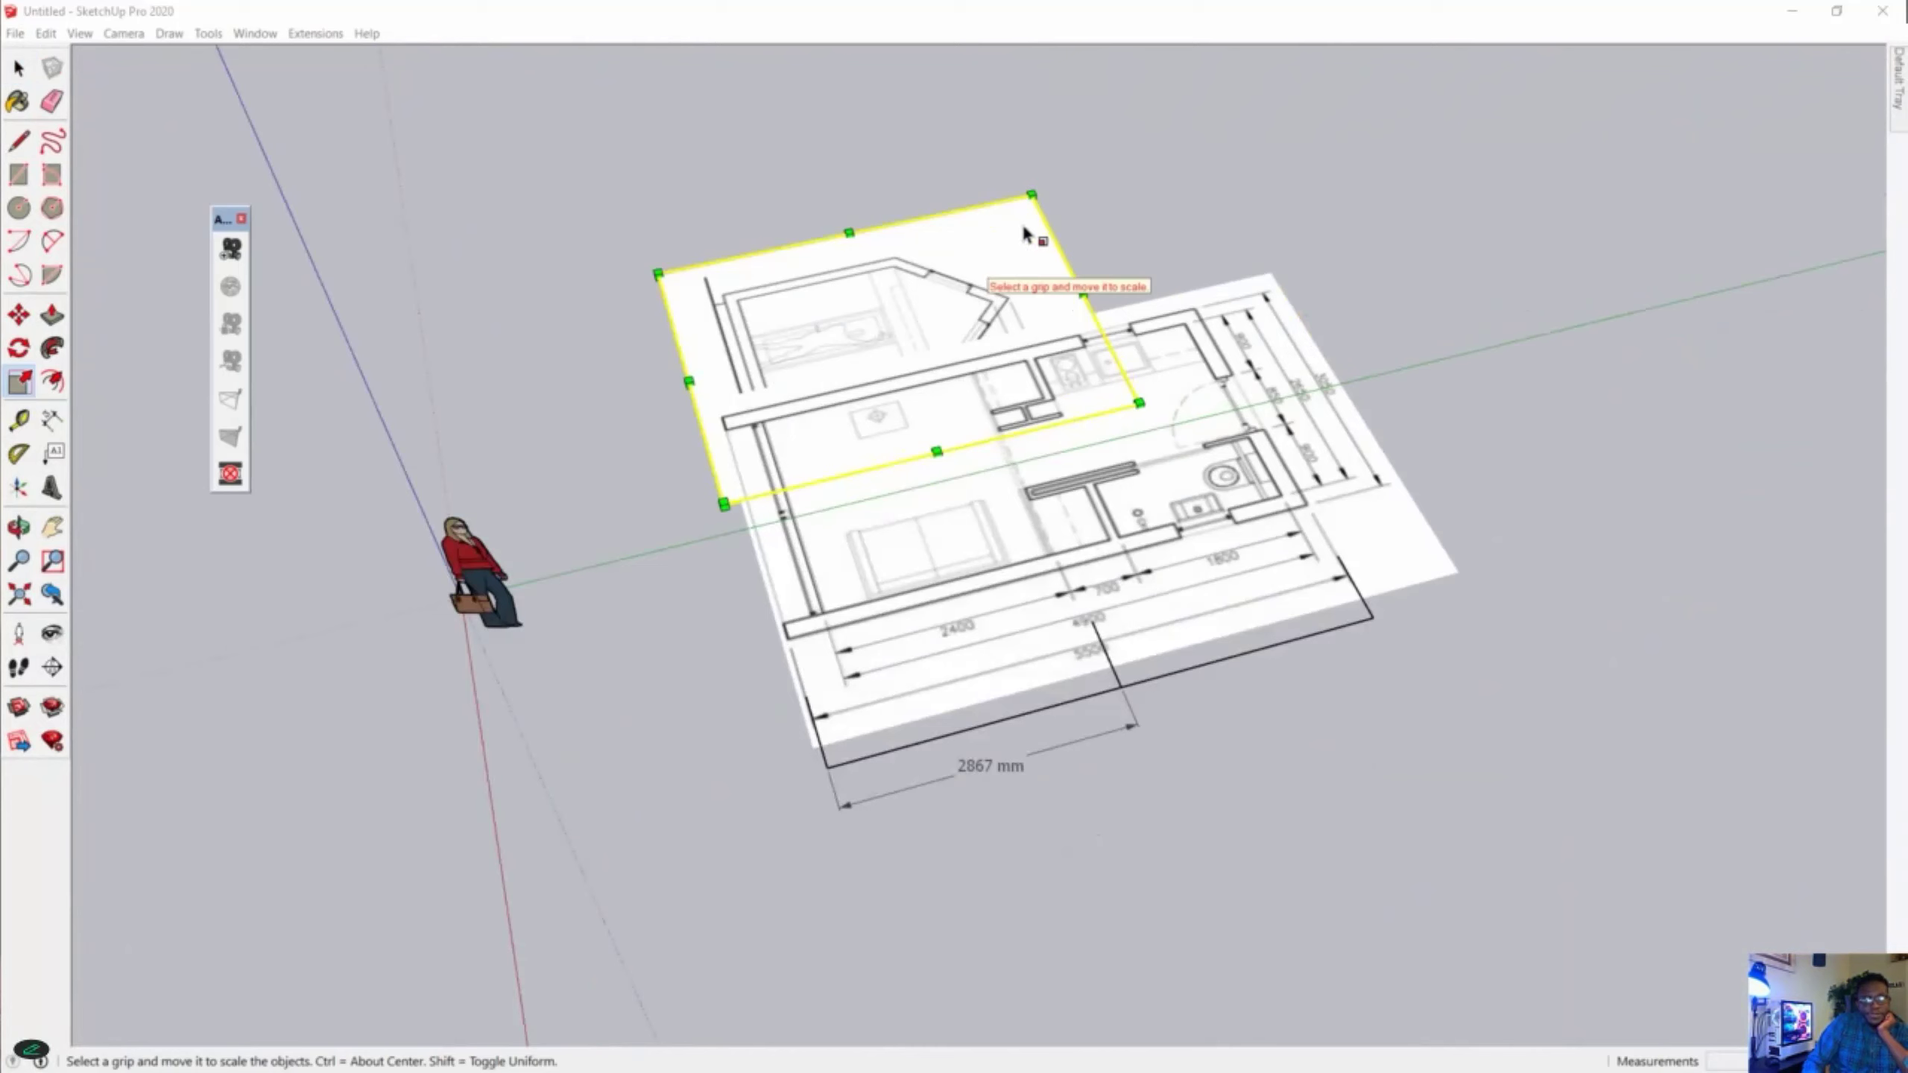
# Move the elevation image about 10 m along the green axis, clear of the floor plan's entrance end.
pyautogui.click(18, 68)
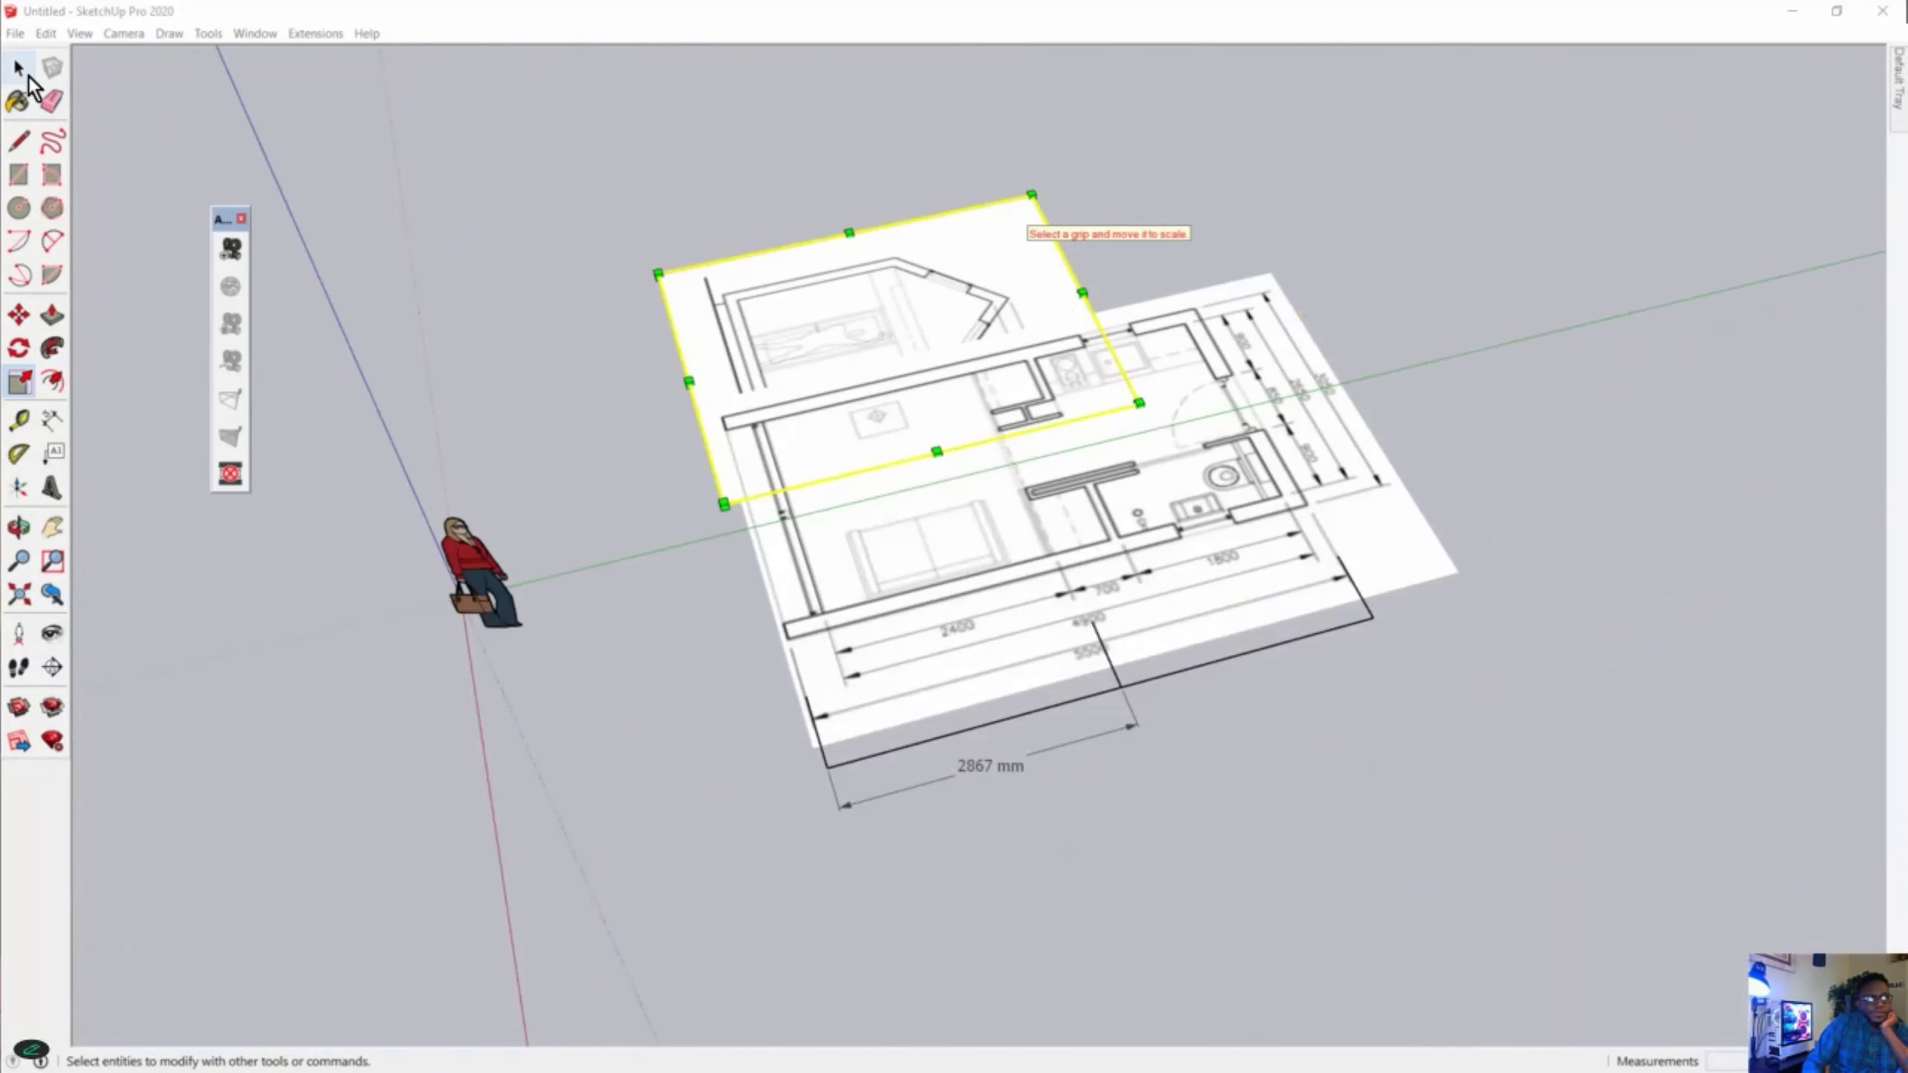
pyautogui.click(1041, 191)
pyautogui.click(1026, 212)
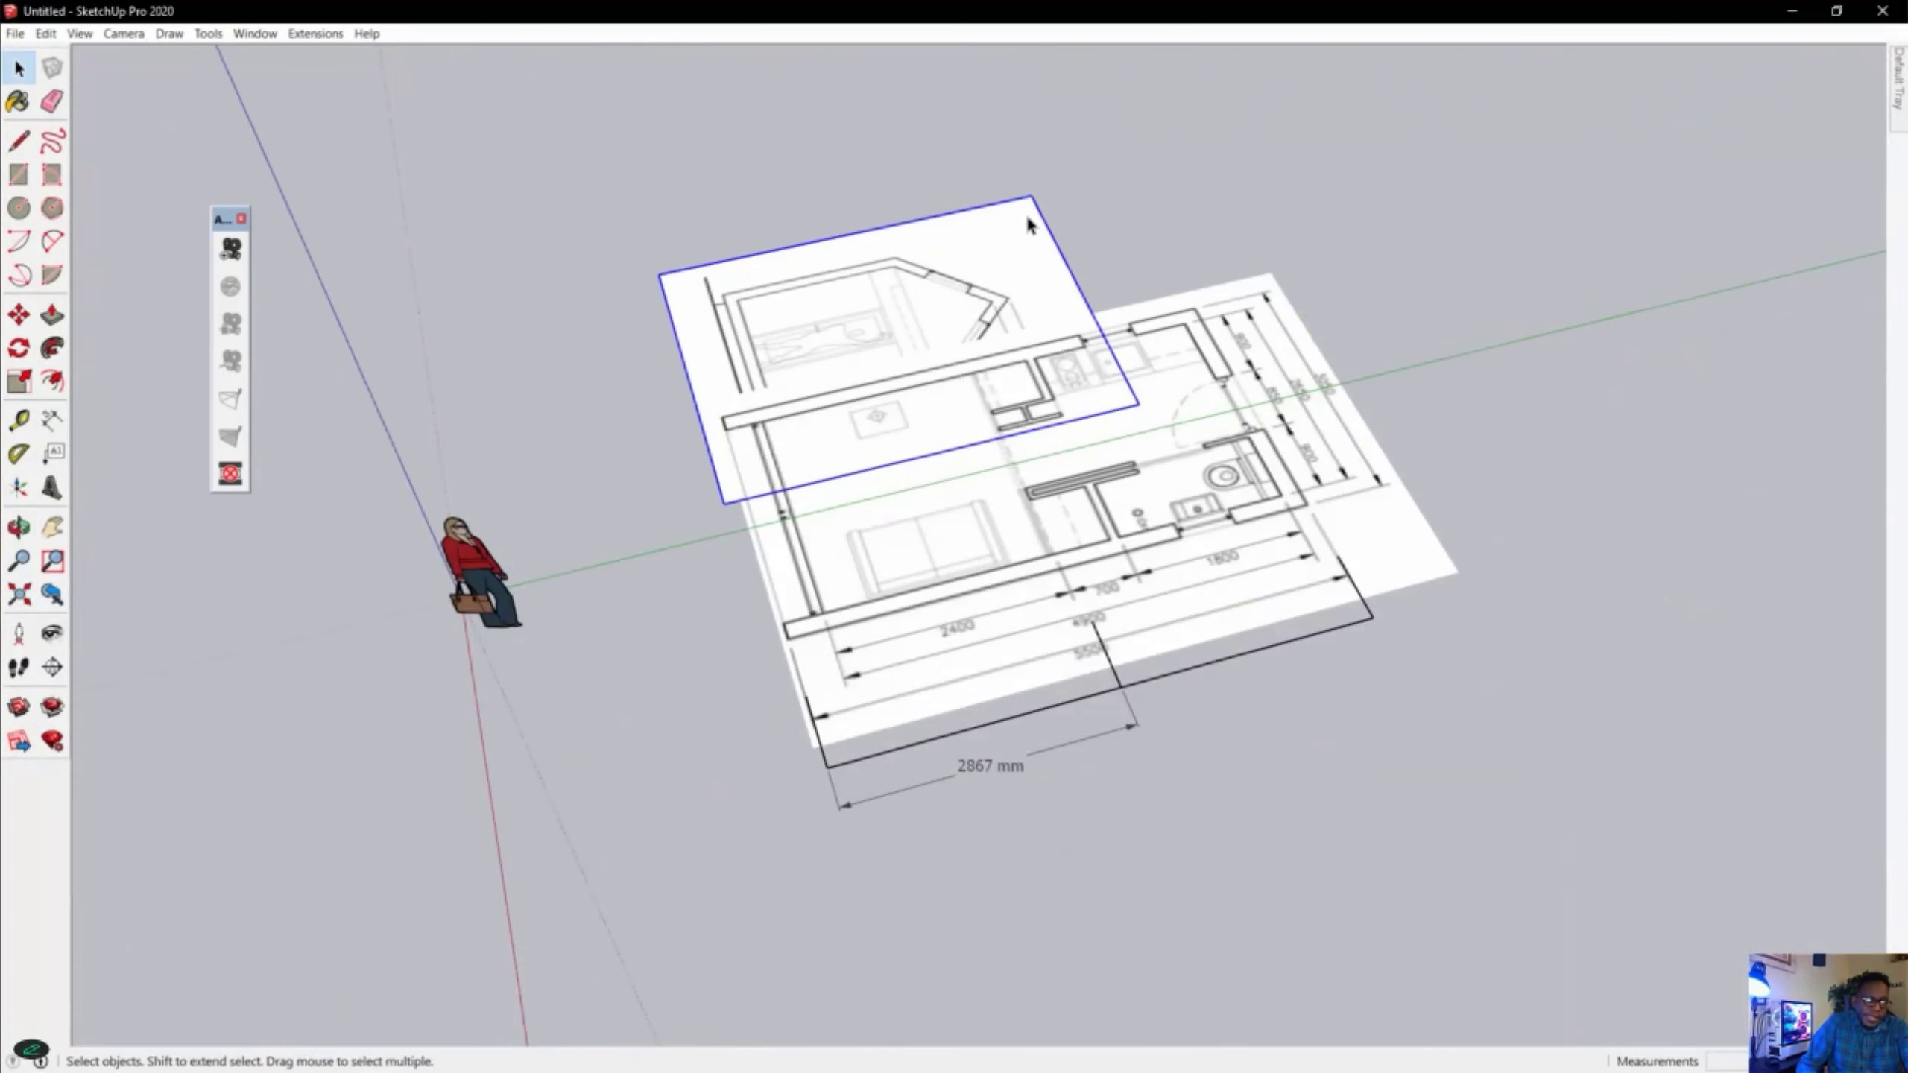
pyautogui.press('m')
pyautogui.click(1007, 254)
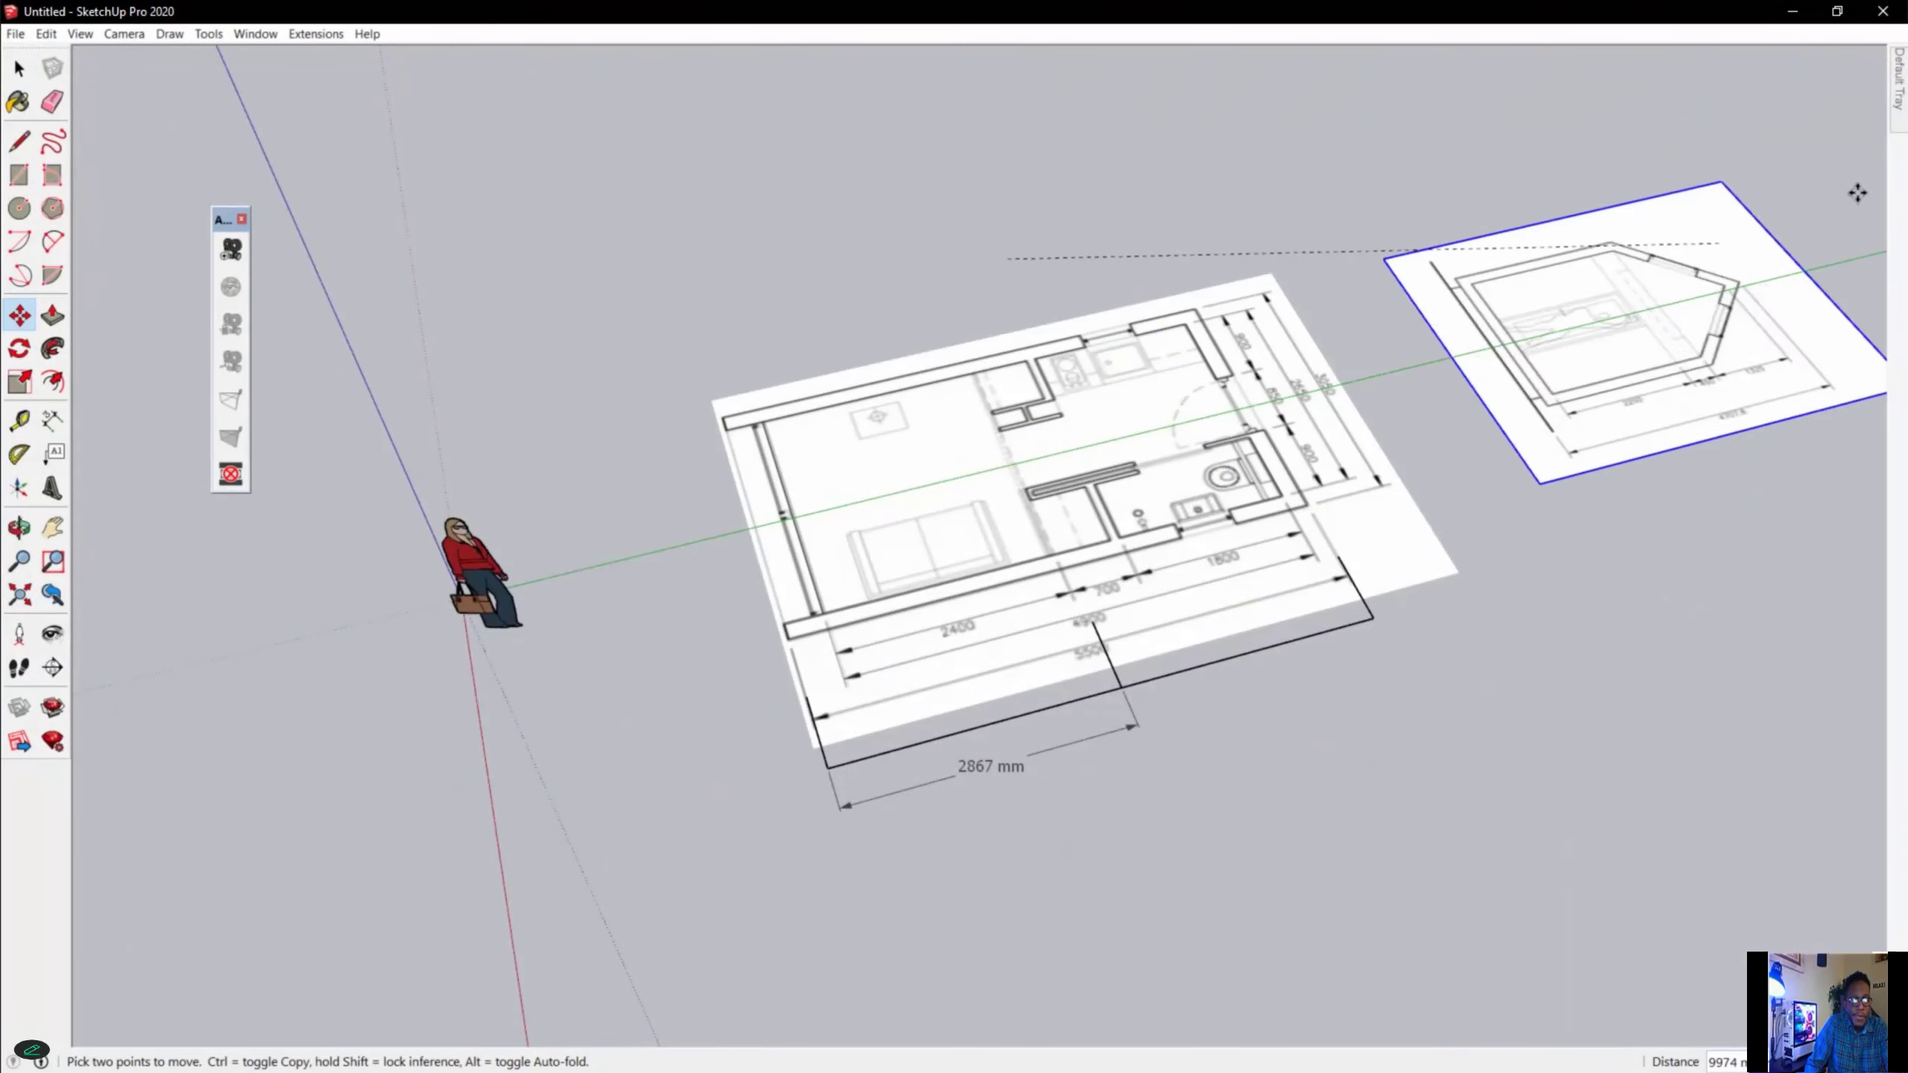
pyautogui.click(1788, 196)
# Draw two lines parallel to the green axis from the floor plan's outer side walls to the elevation image.
pyautogui.scroll(2, 1788, 196)
pyautogui.scroll(3, 1661, 318)
pyautogui.moveTo(1344, 364); pyautogui.dragTo(1104, 570, button='middle')
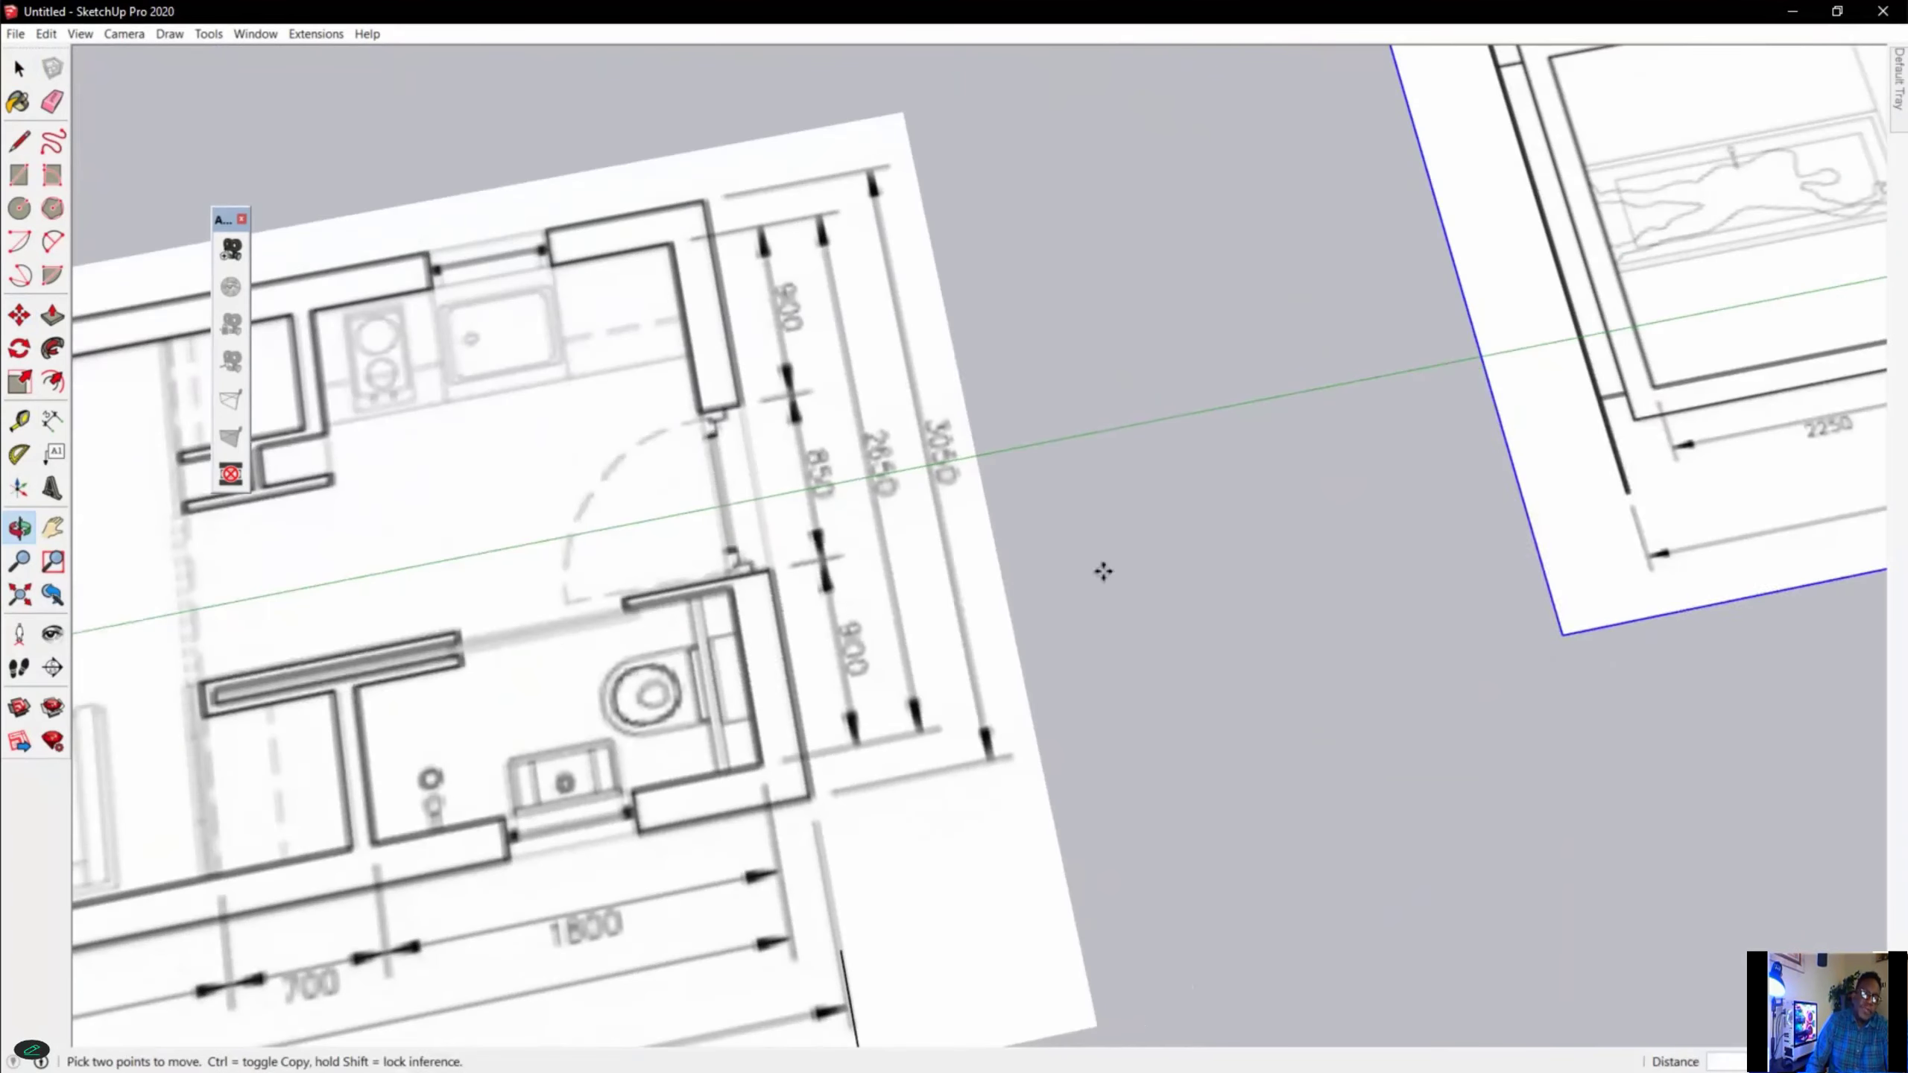
pyautogui.scroll(-2, 849, 421)
pyautogui.scroll(3, 806, 415)
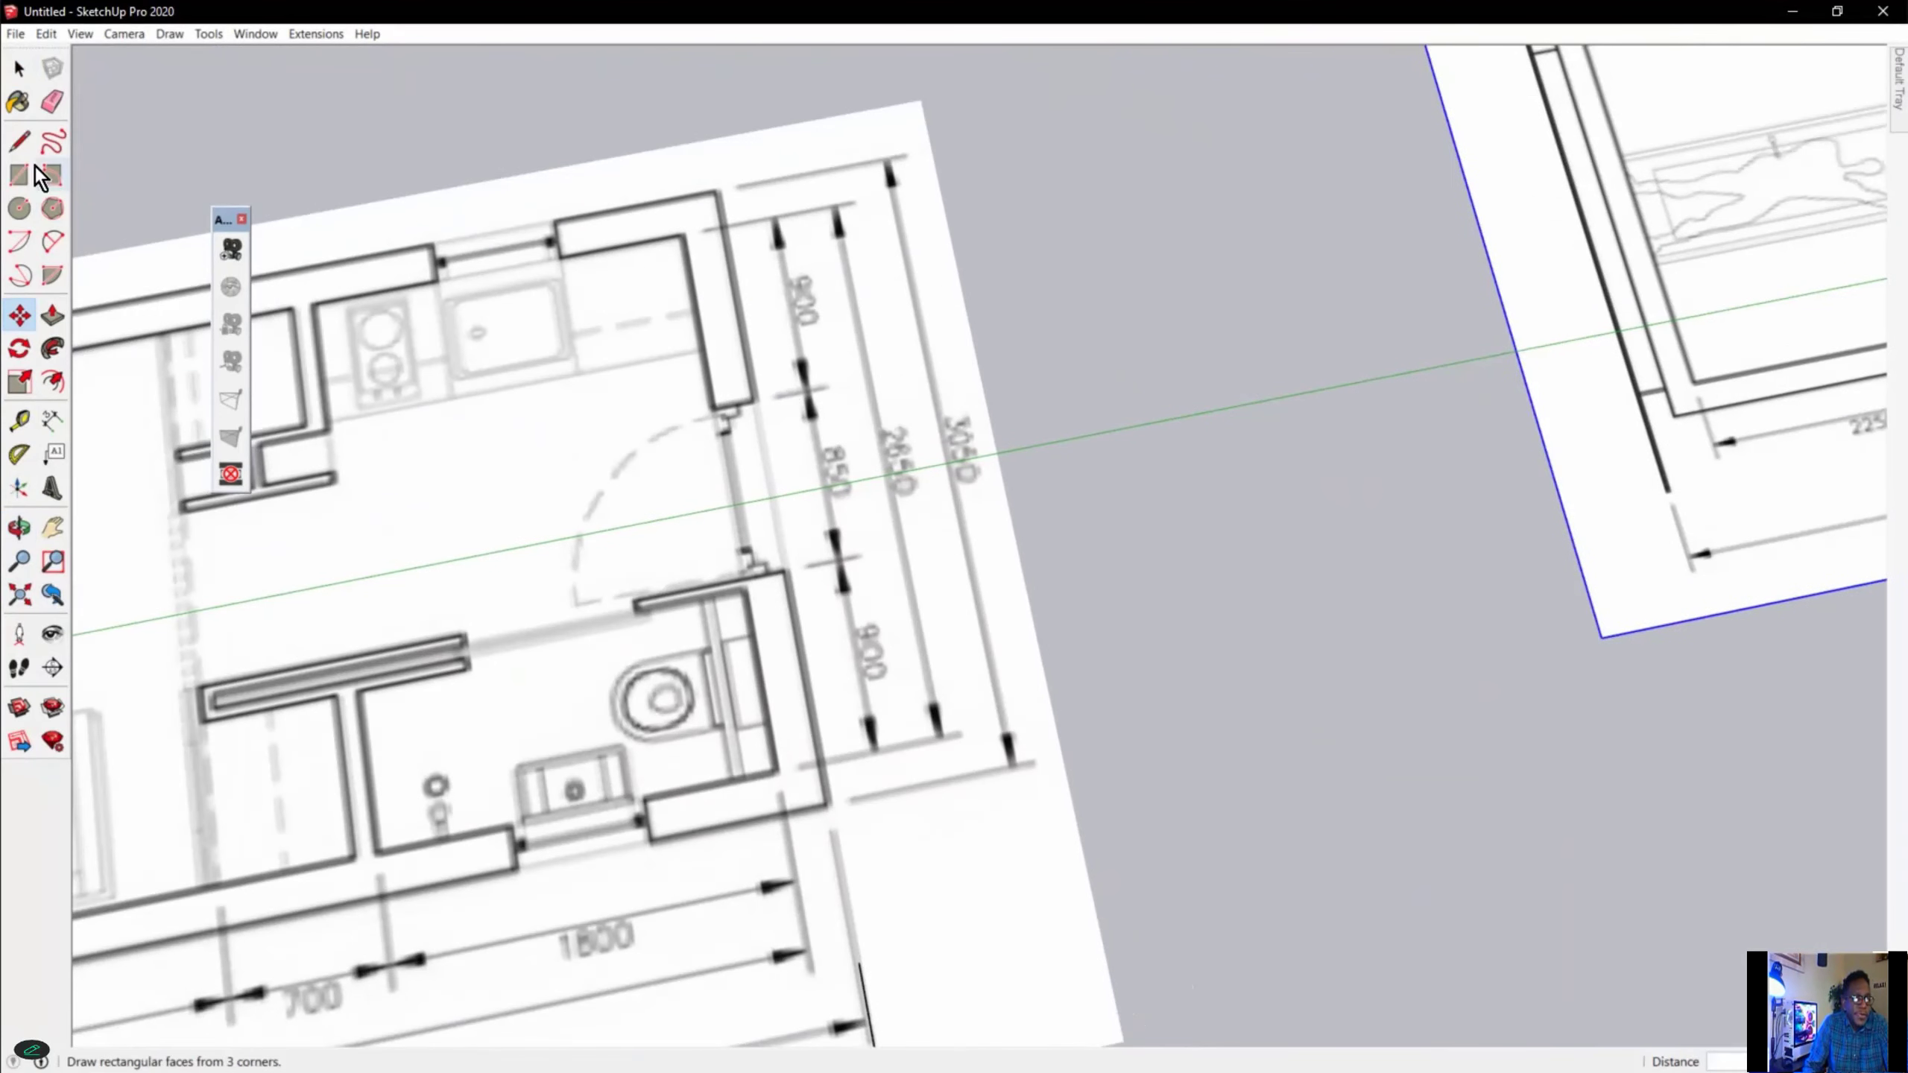
pyautogui.click(19, 141)
pyautogui.click(713, 826)
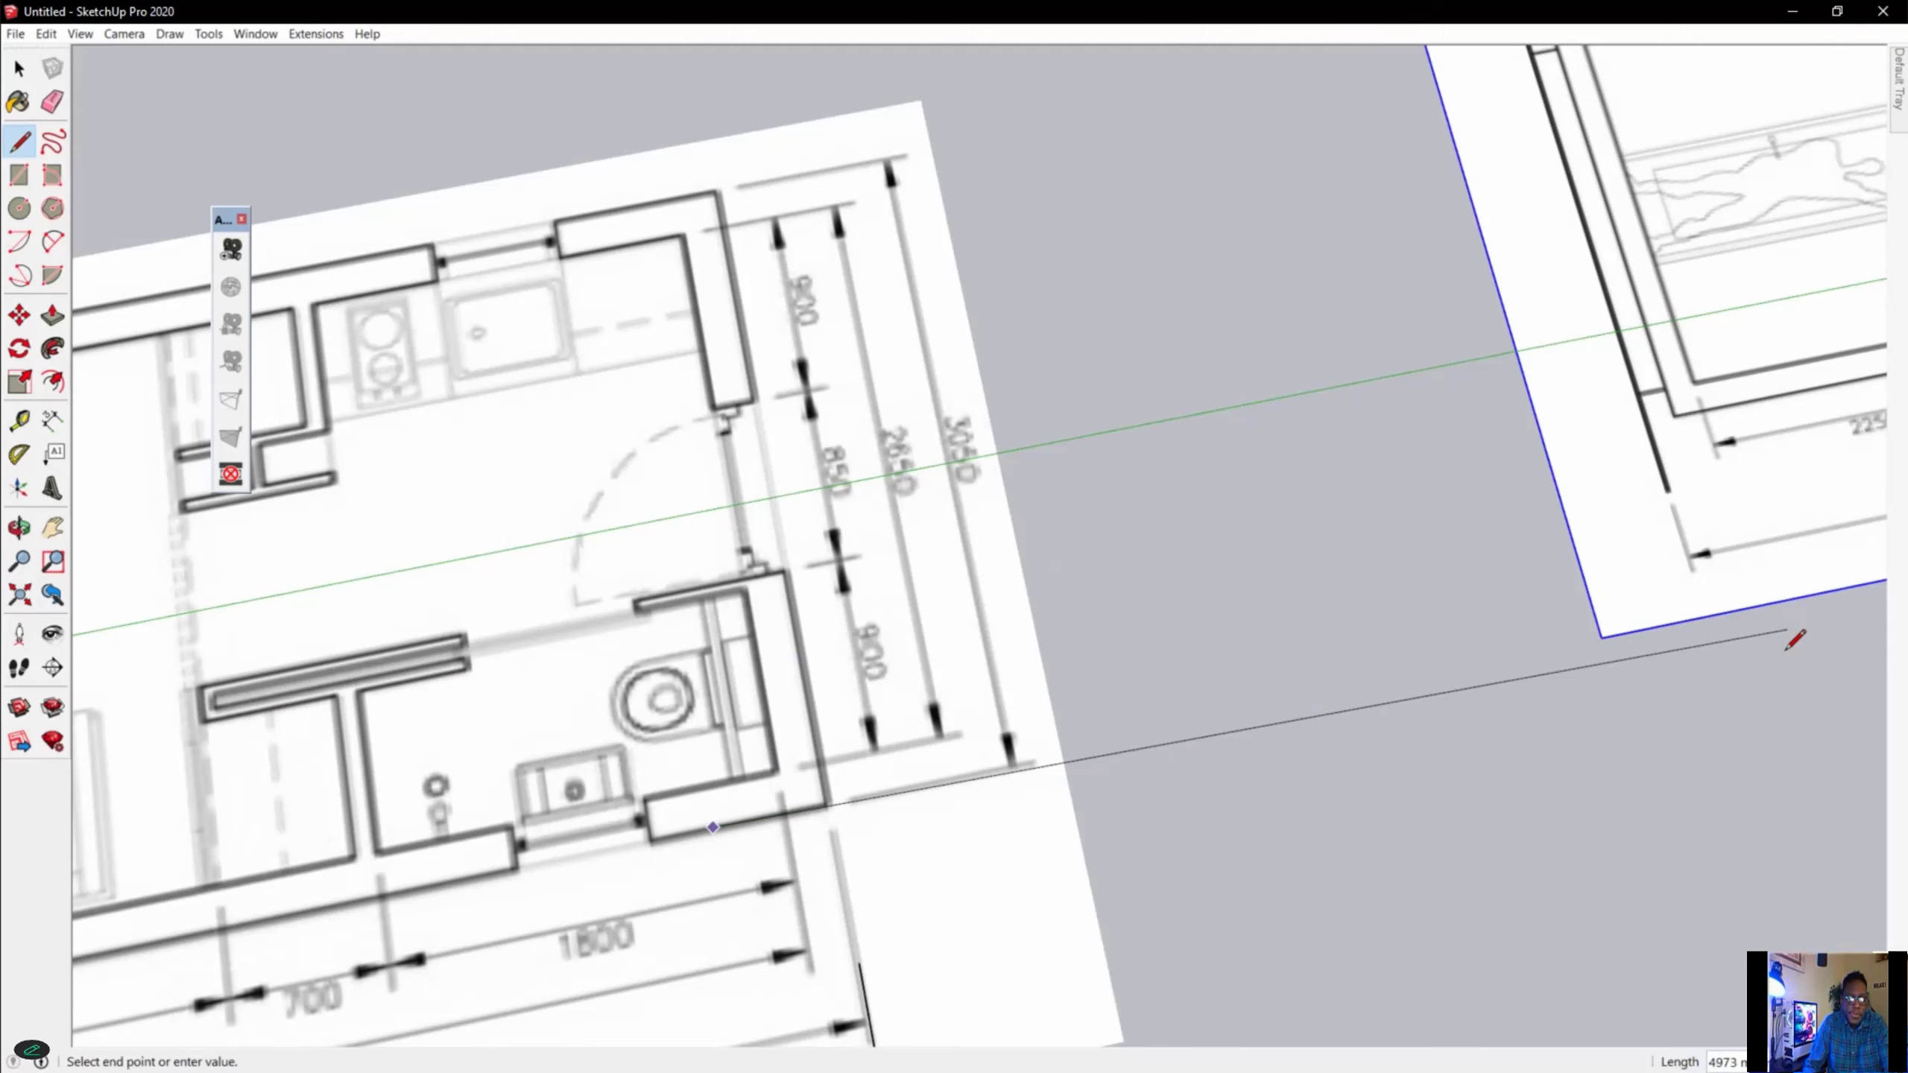
pyautogui.scroll(-5, 1354, 333)
pyautogui.moveTo(1171, 357); pyautogui.dragTo(1907, 184, button='middle')
pyautogui.moveTo(881, 180); pyautogui.dragTo(1420, 331, button='middle')
pyautogui.scroll(1, 751, 197)
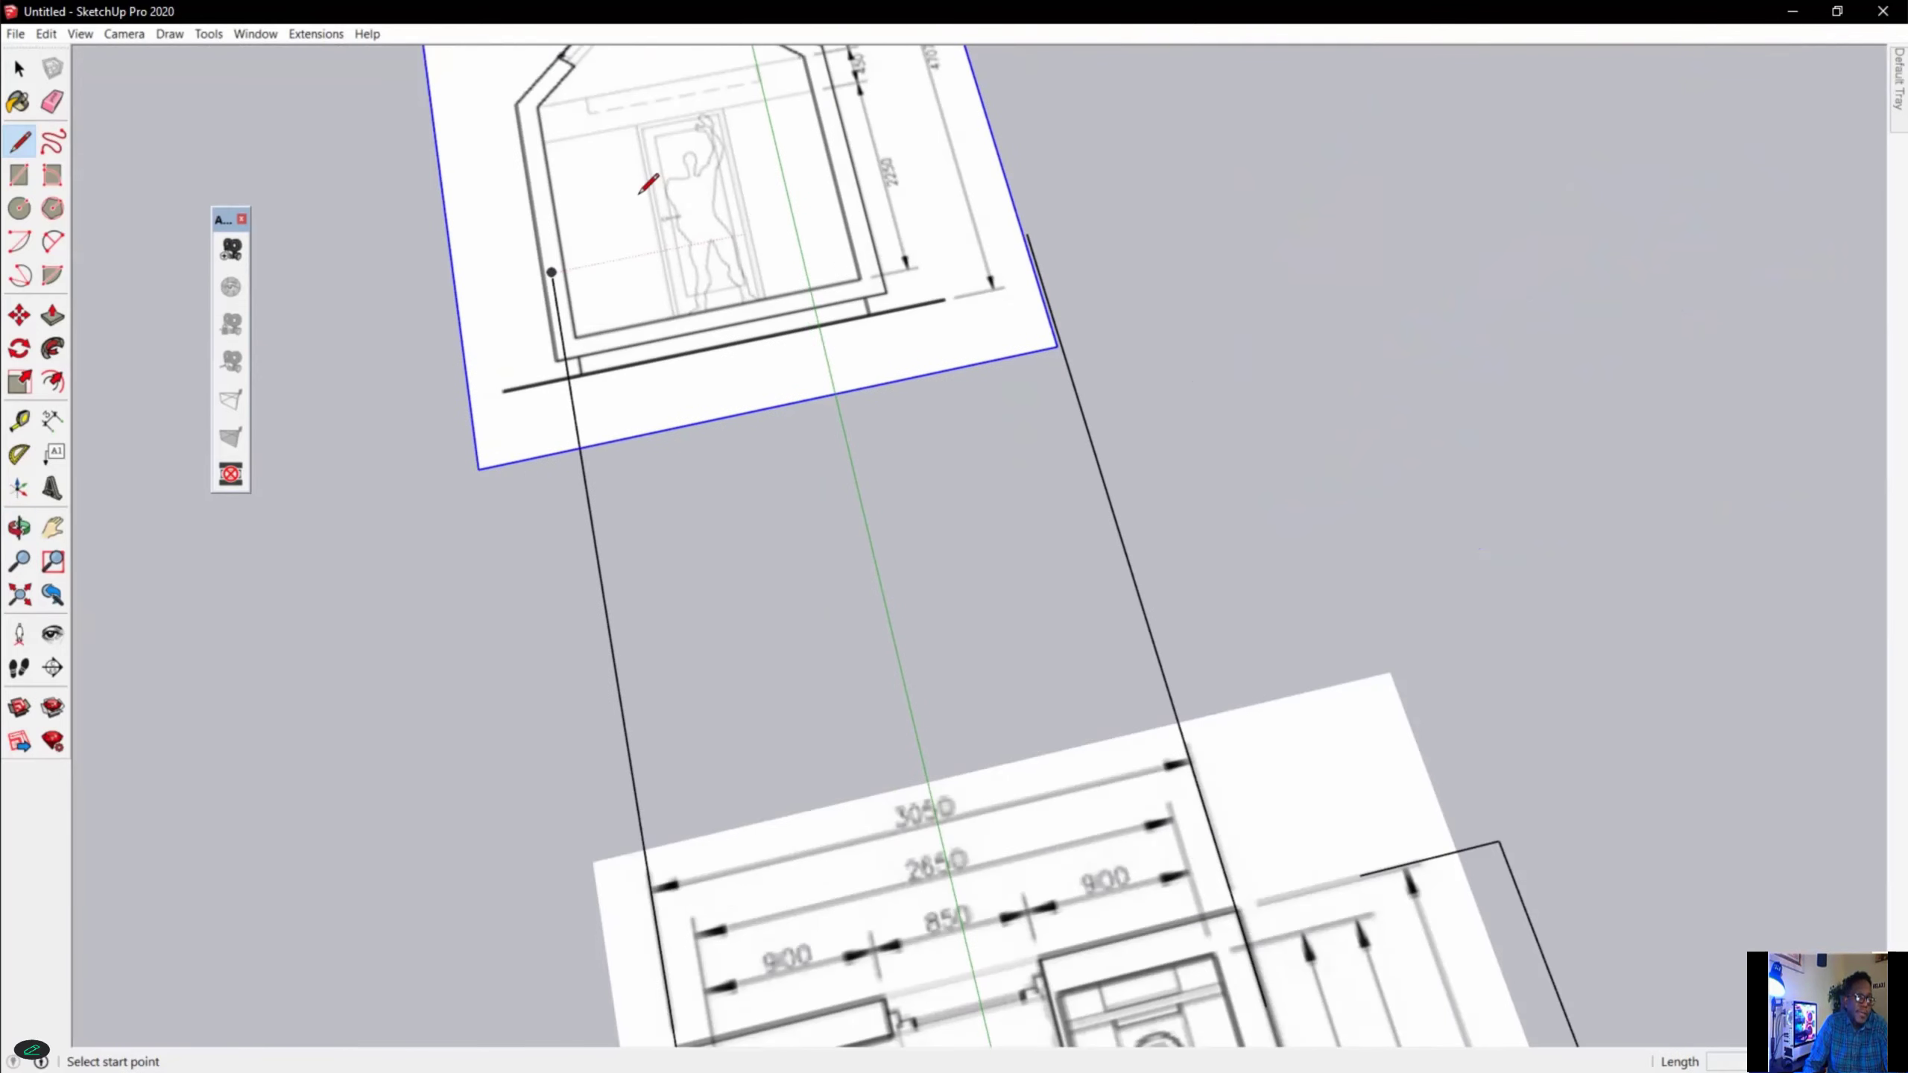
pyautogui.scroll(3, 639, 193)
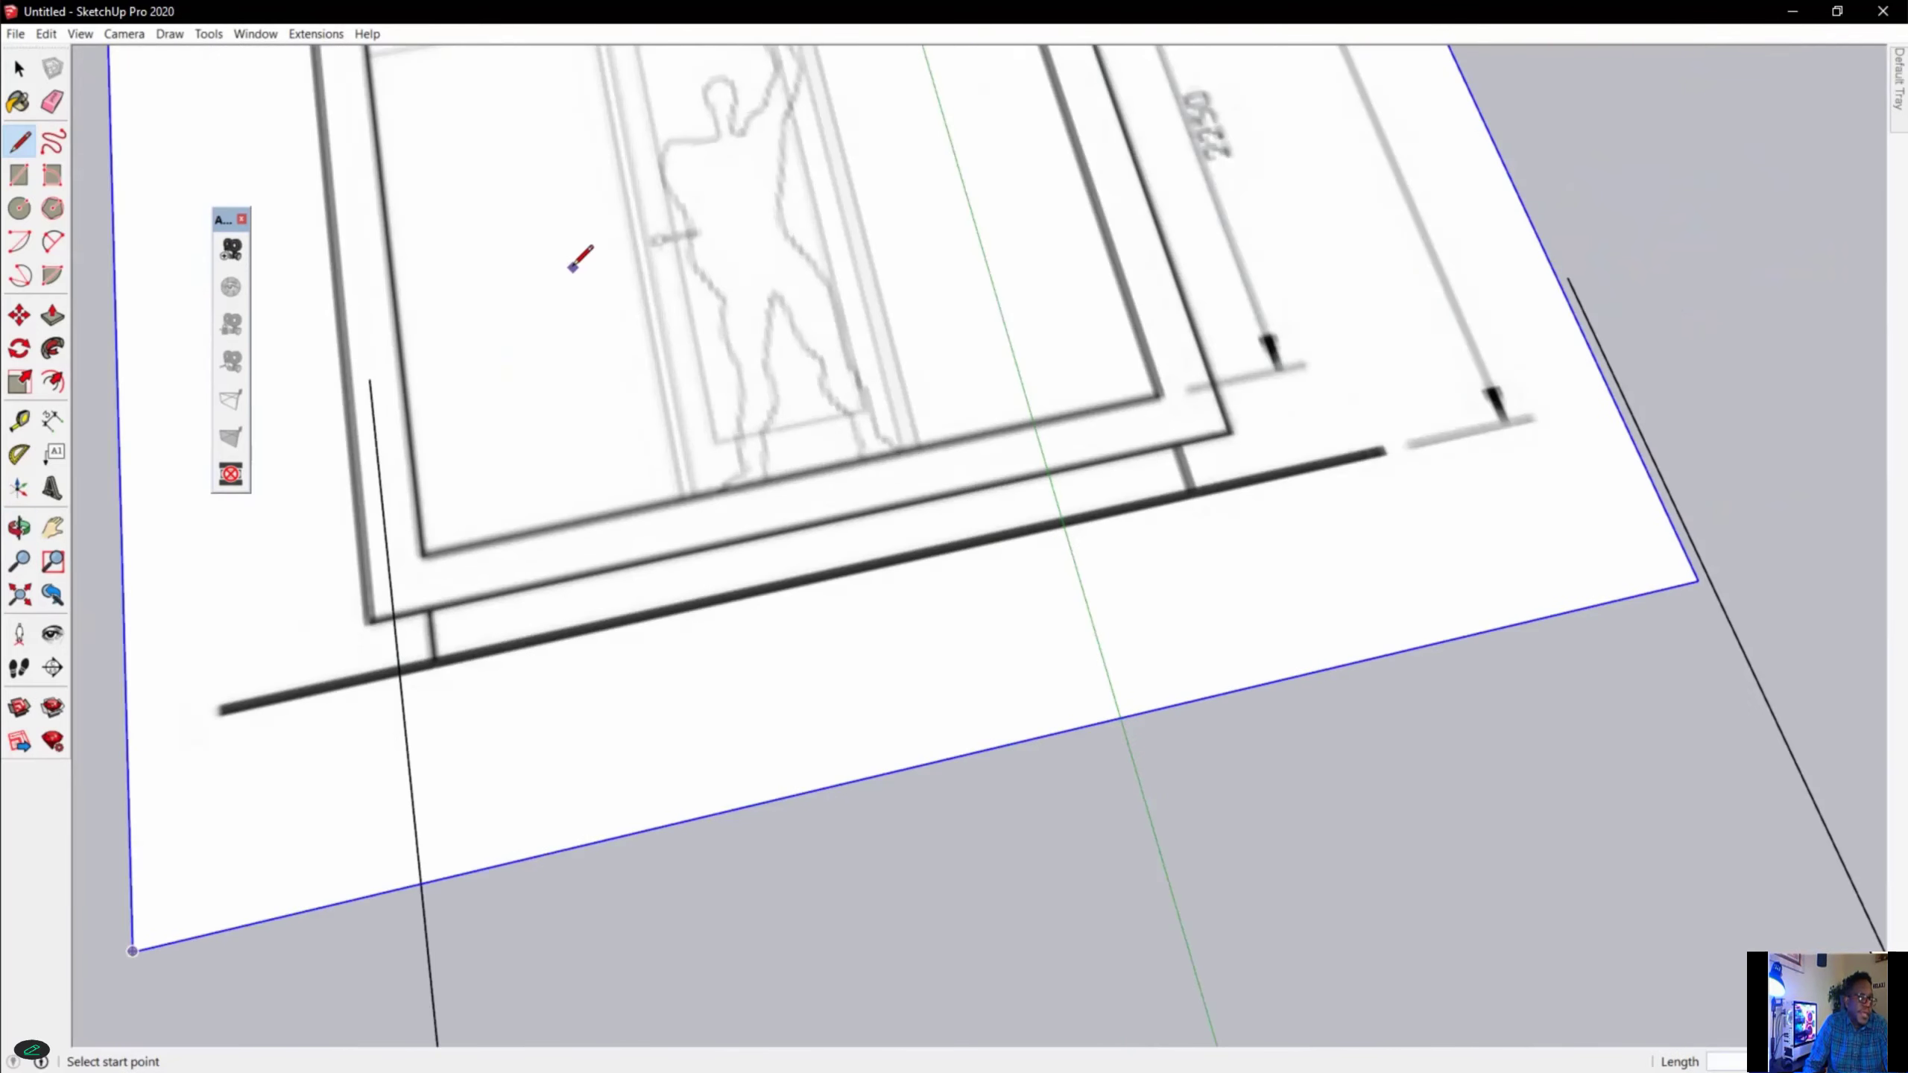
# Scale the elevation image down uniformly from its far corner towards the opposite corner.
pyautogui.scroll(-1, 593, 226)
pyautogui.press('m')
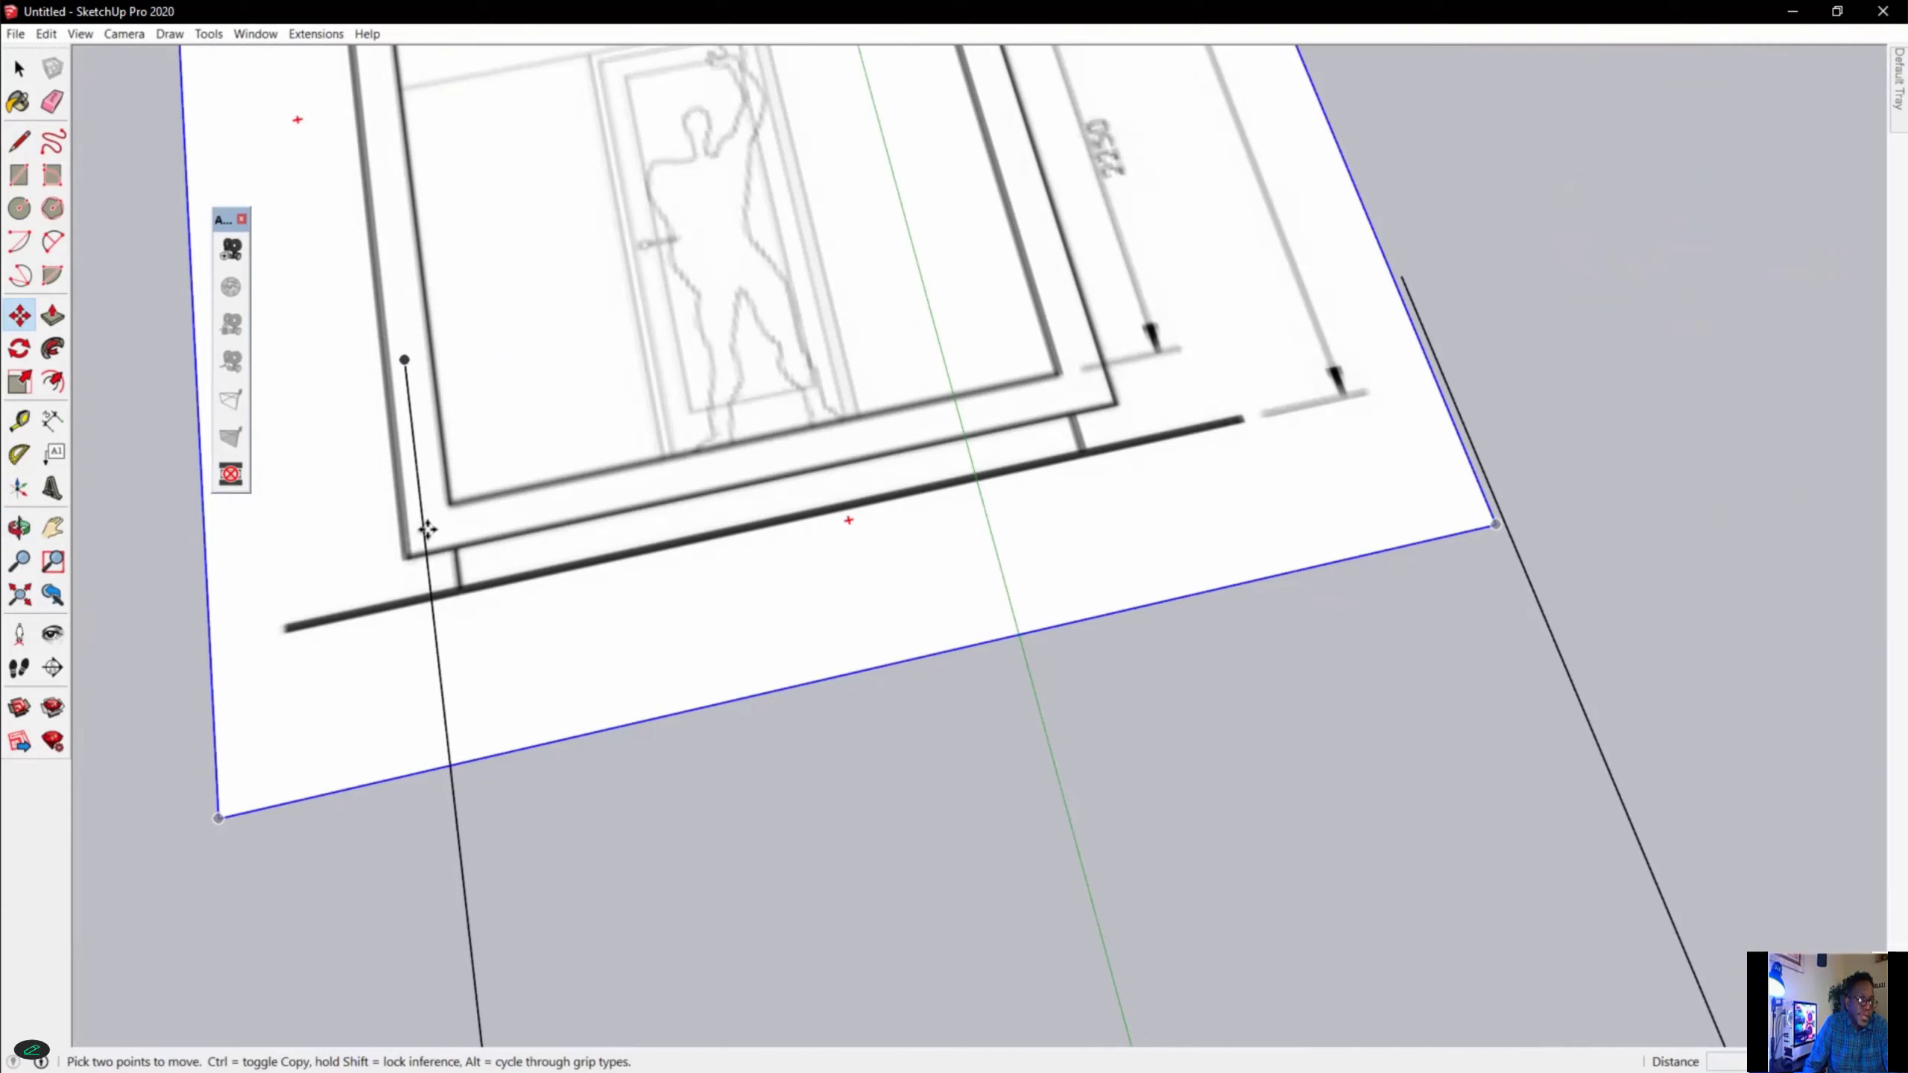
pyautogui.scroll(-6, 987, 745)
pyautogui.press('s')
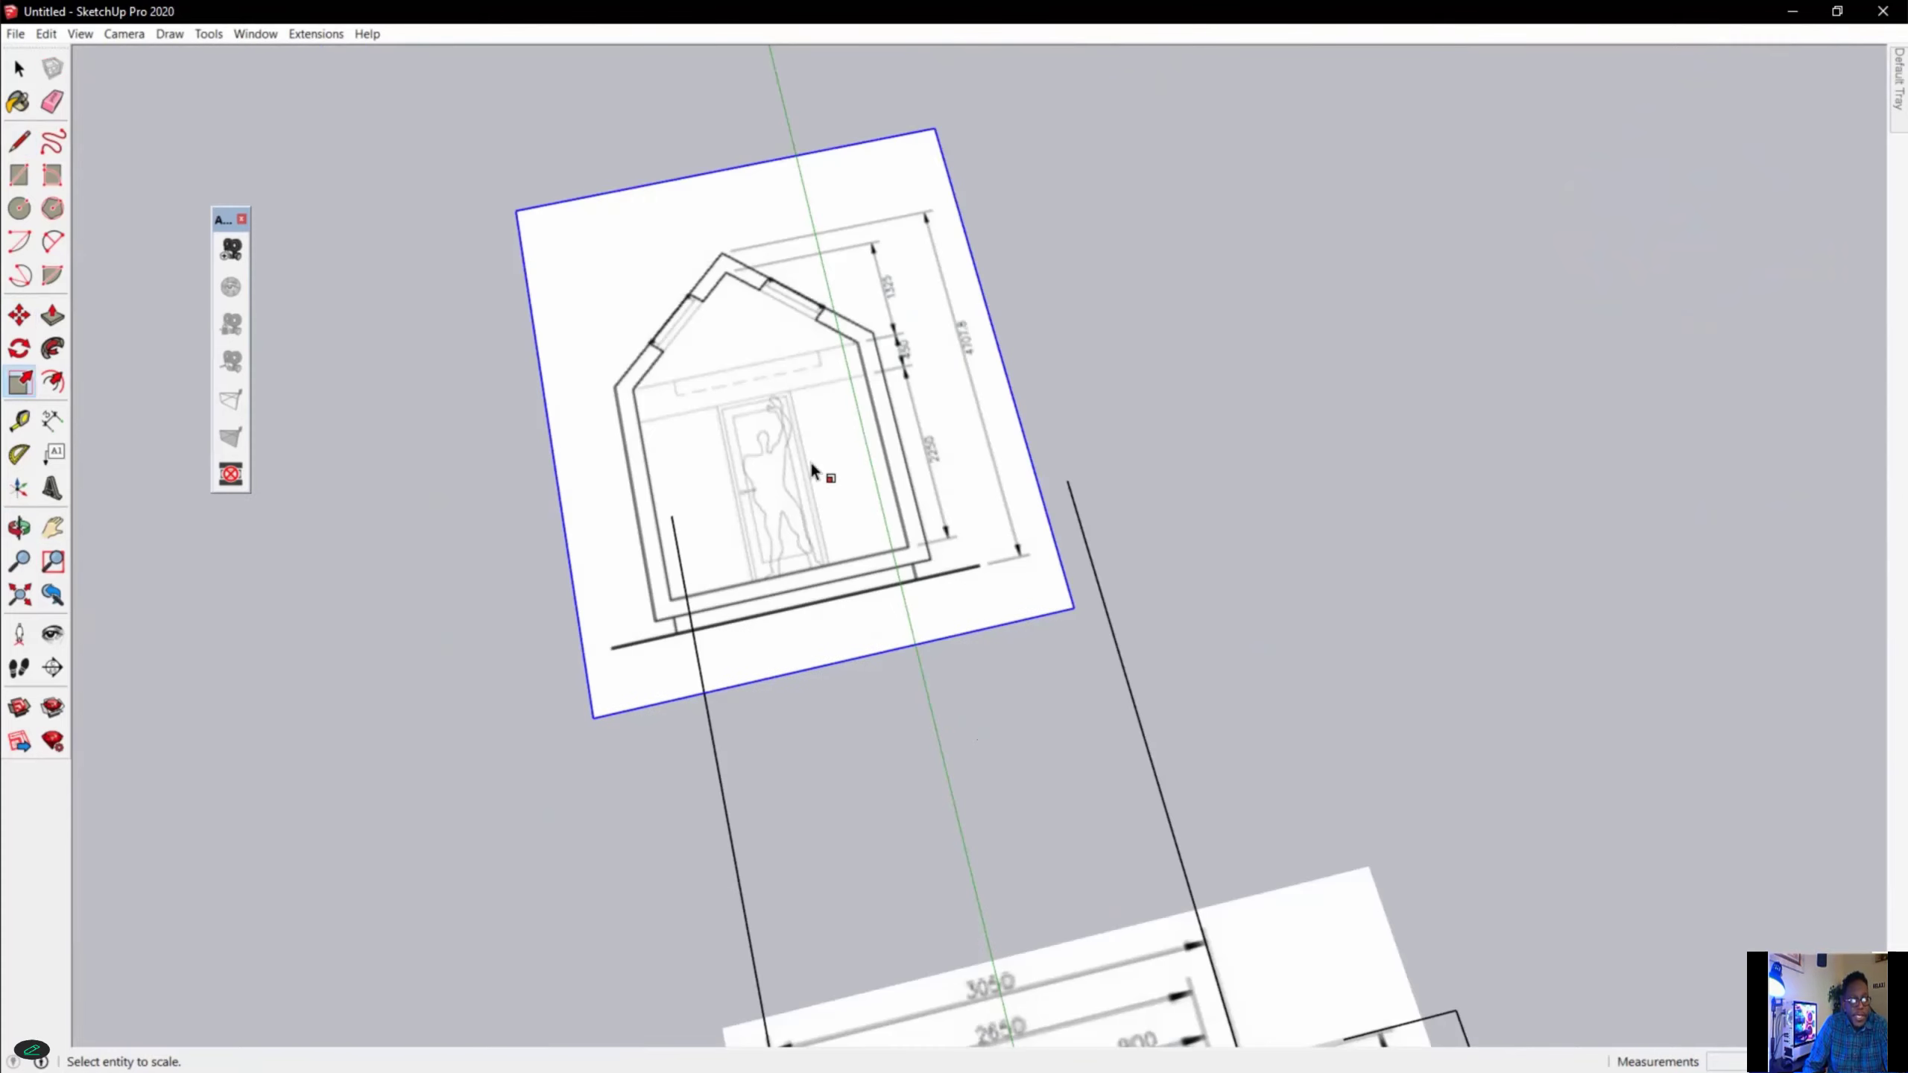
pyautogui.scroll(3, 672, 259)
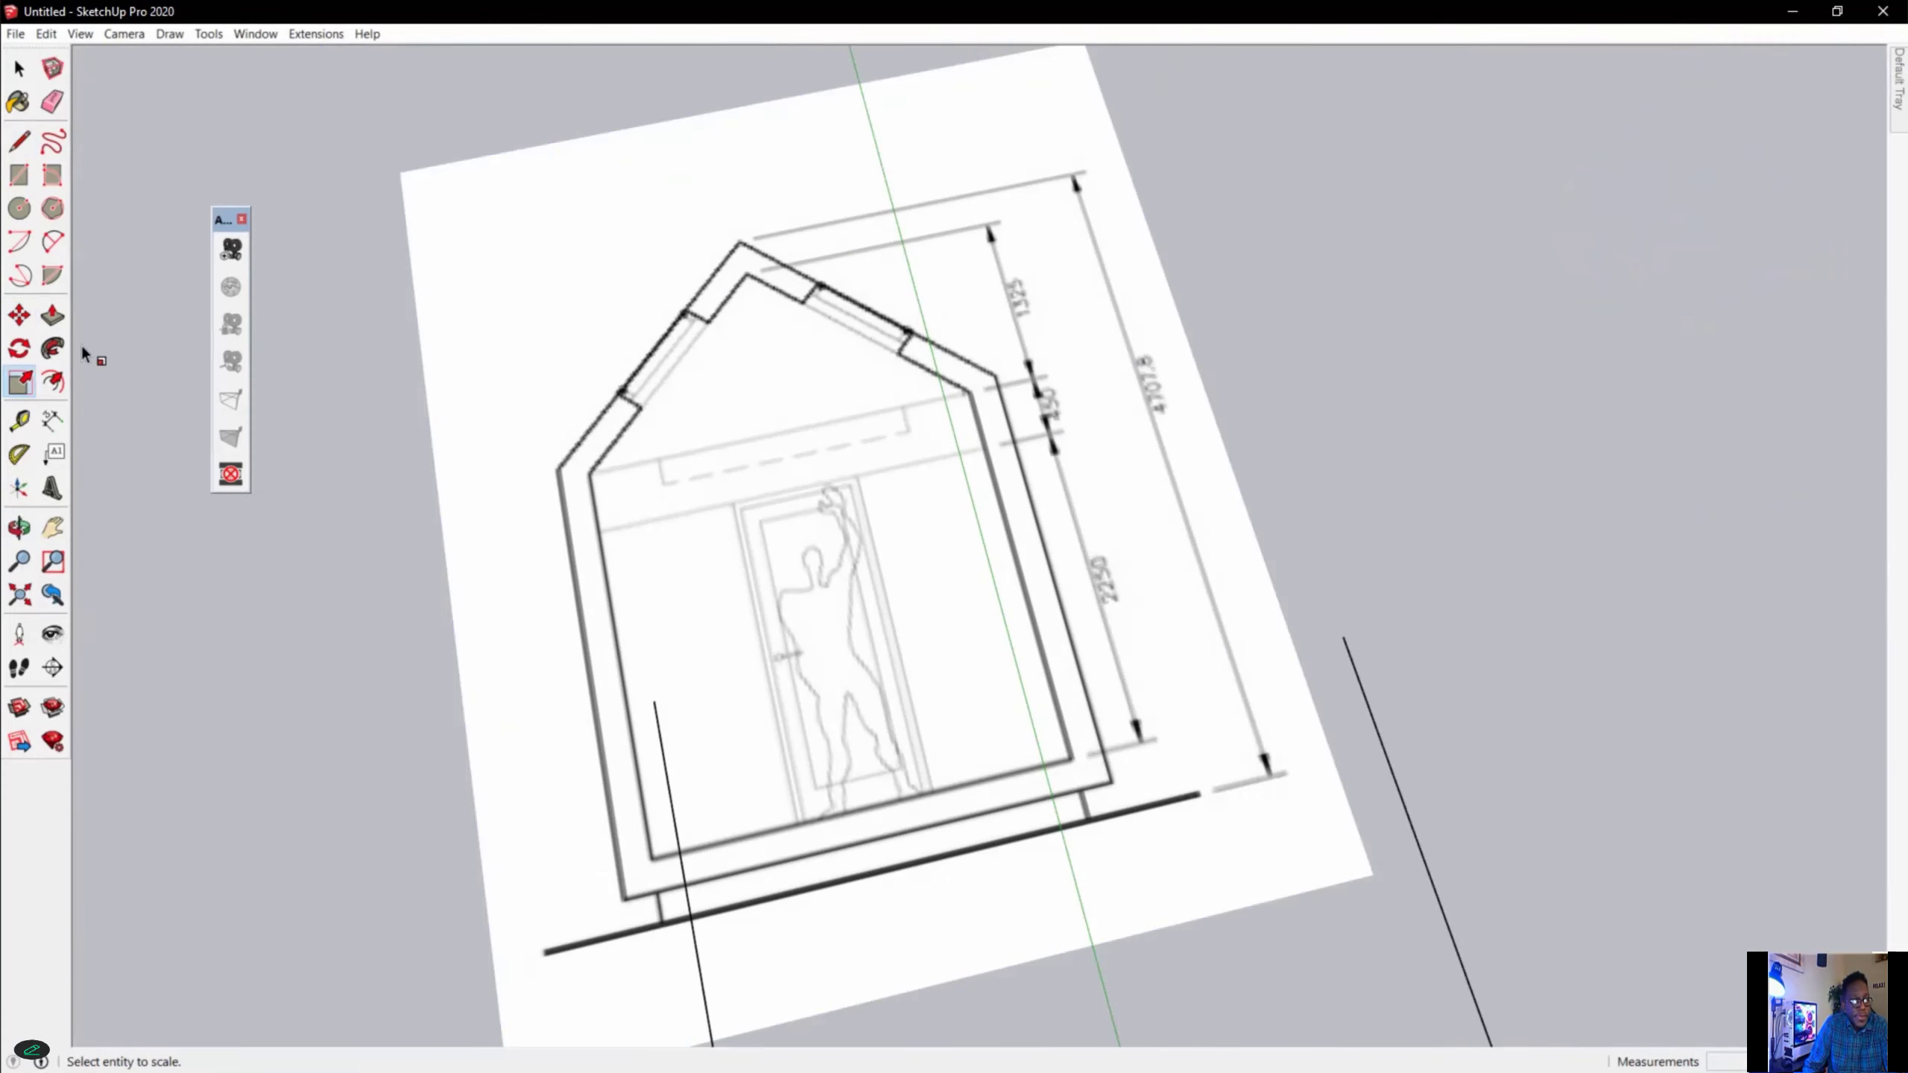
pyautogui.click(420, 197)
pyautogui.moveTo(403, 173); pyautogui.dragTo(457, 245)
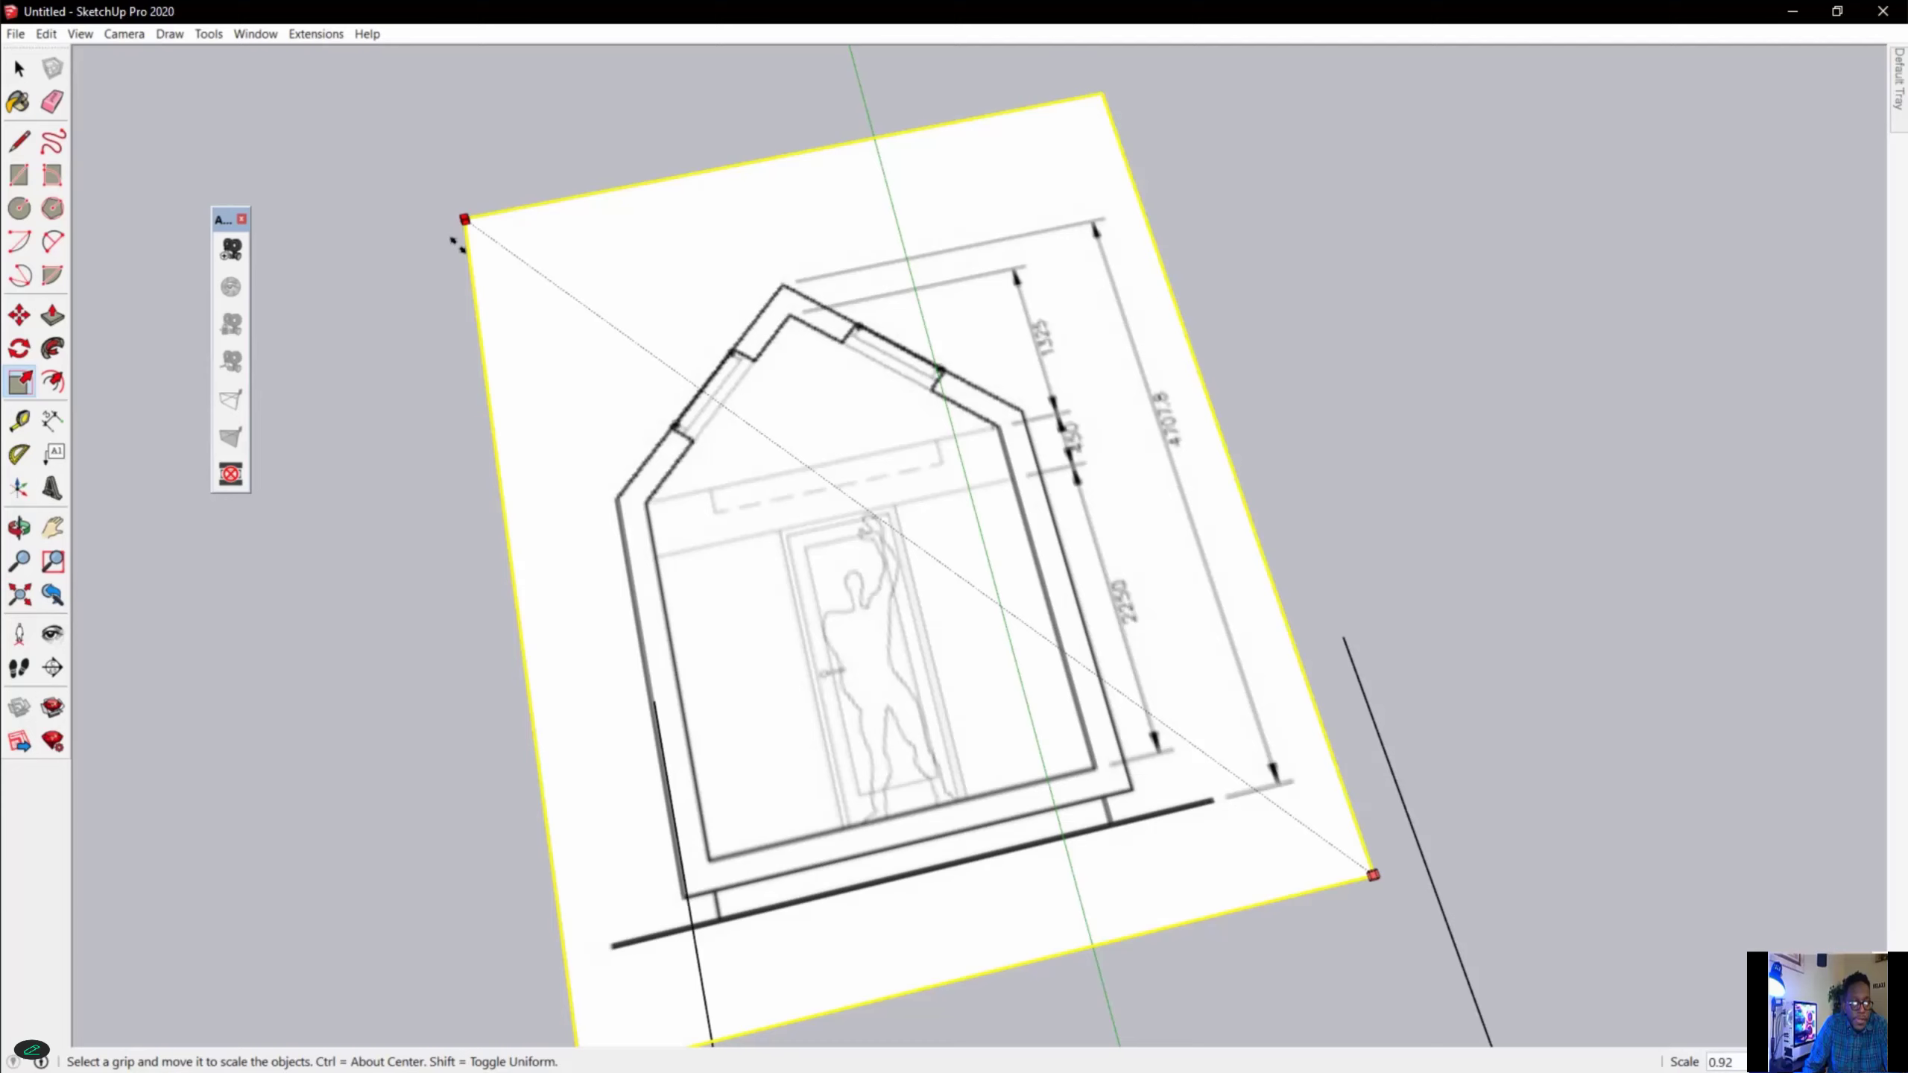
pyautogui.moveTo(456, 245); pyautogui.dragTo(510, 340)
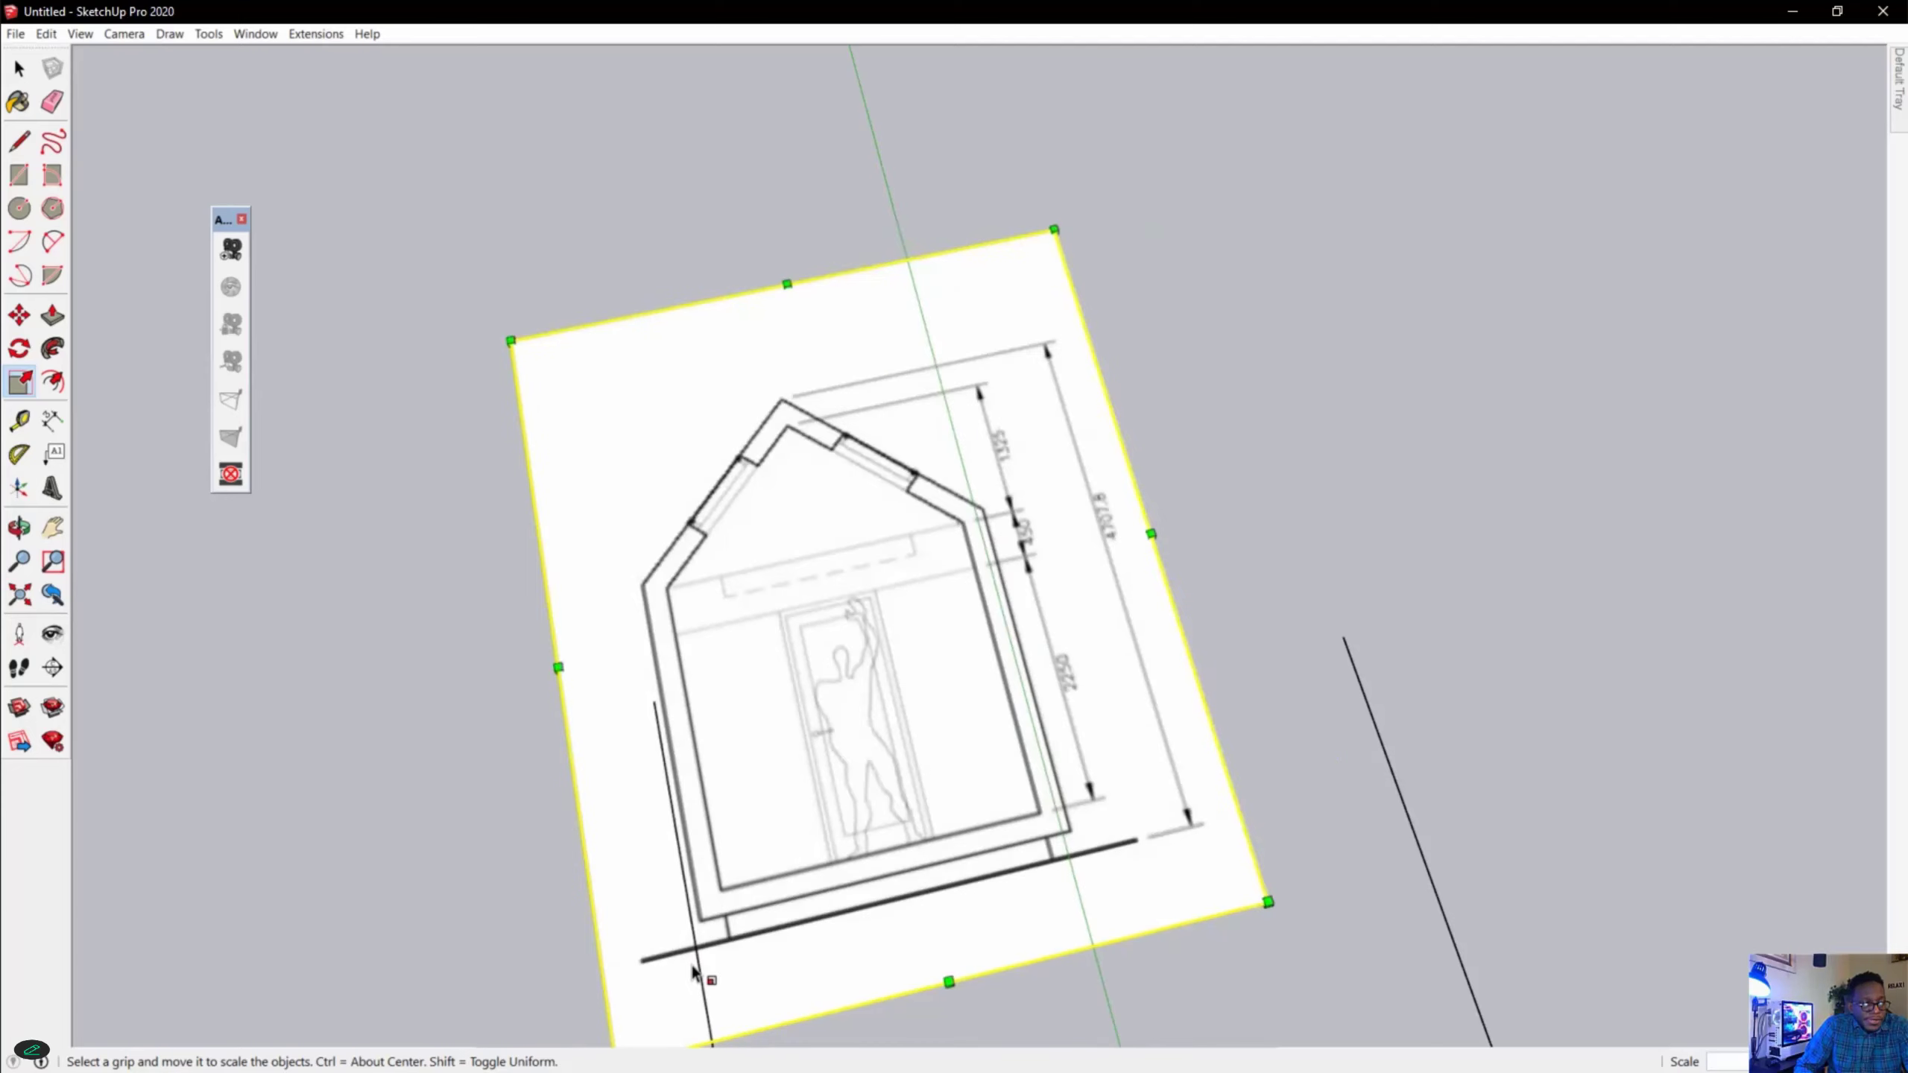
# Move the elevation image so the outer corner of the house's base sits on the projected line.
pyautogui.press('m')
pyautogui.scroll(3, 692, 972)
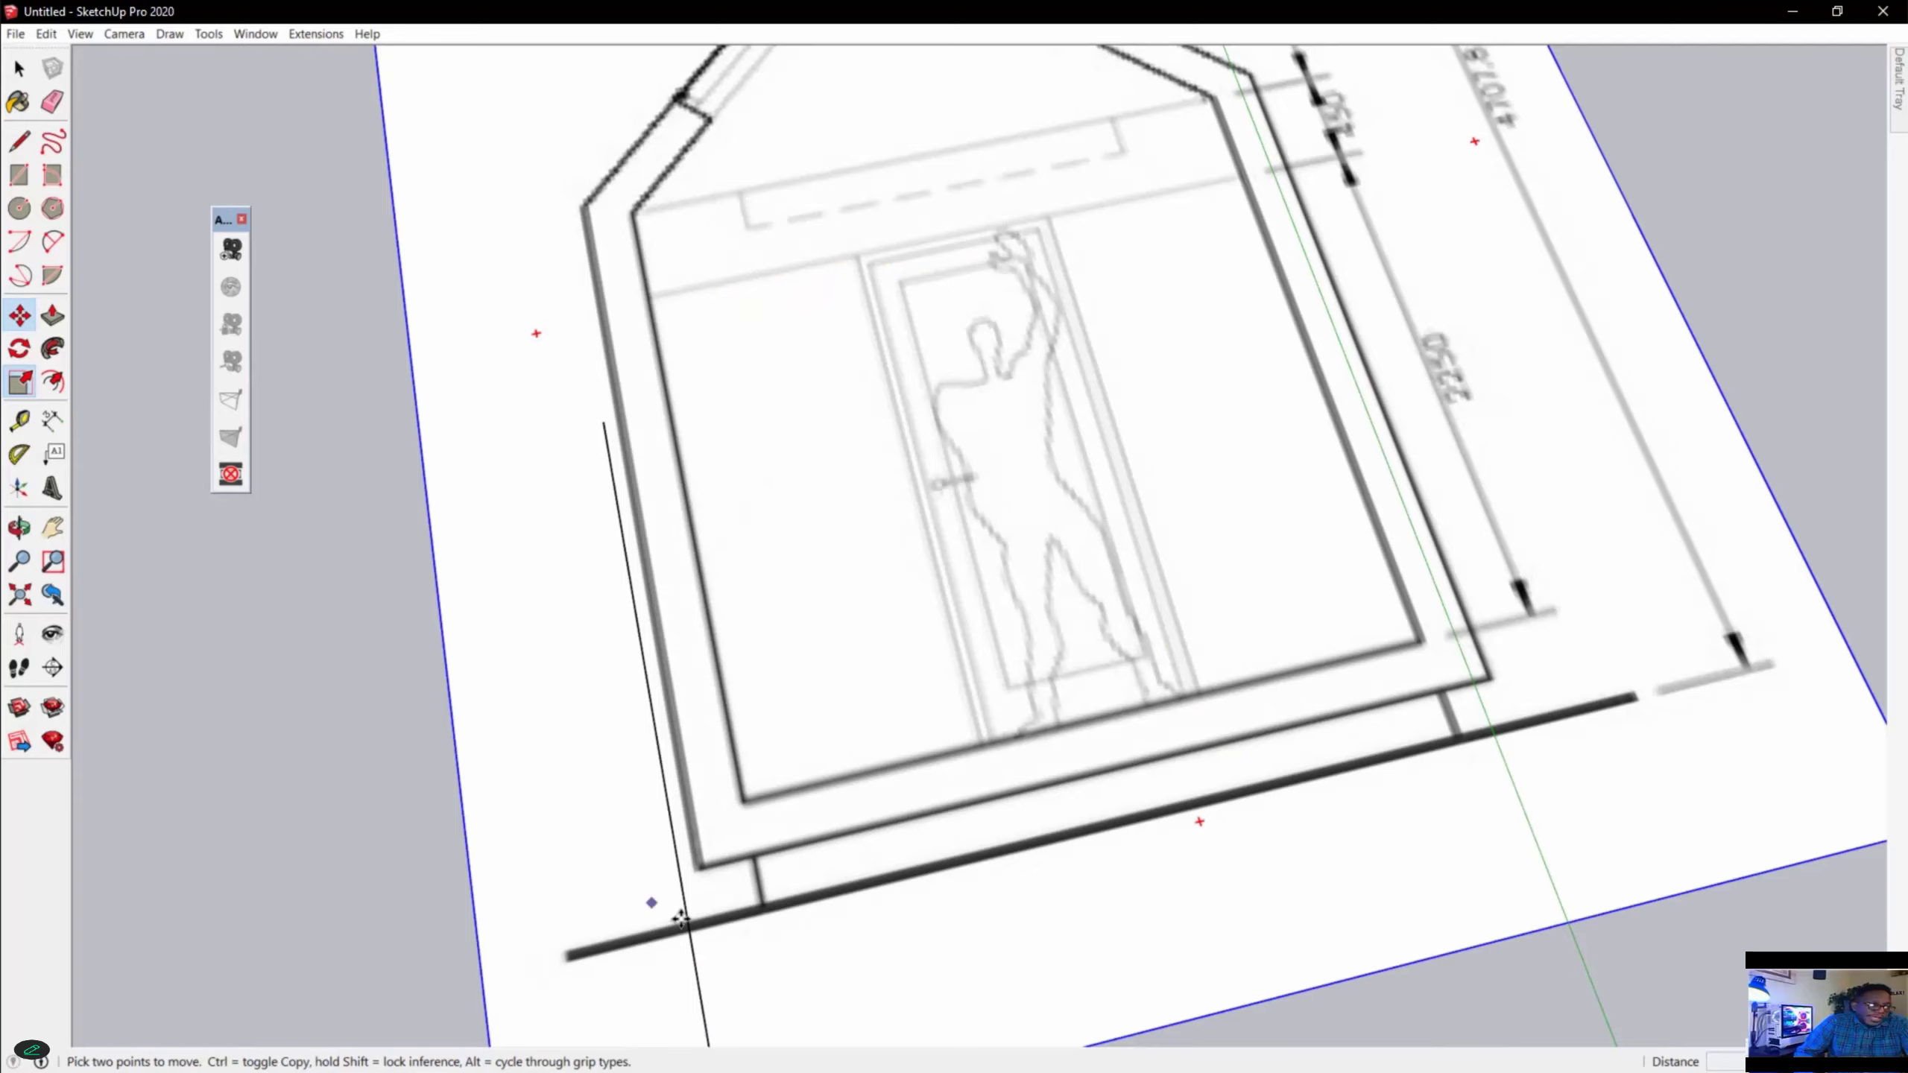
pyautogui.scroll(3, 1285, 753)
pyautogui.moveTo(1255, 660)
pyautogui.mouseDown(button='middle')
pyautogui.moveTo(1201, 660)
pyautogui.moveTo(1269, 644)
pyautogui.mouseUp(button='middle')
pyautogui.scroll(-3, 1269, 644)
pyautogui.scroll(-2, 1161, 650)
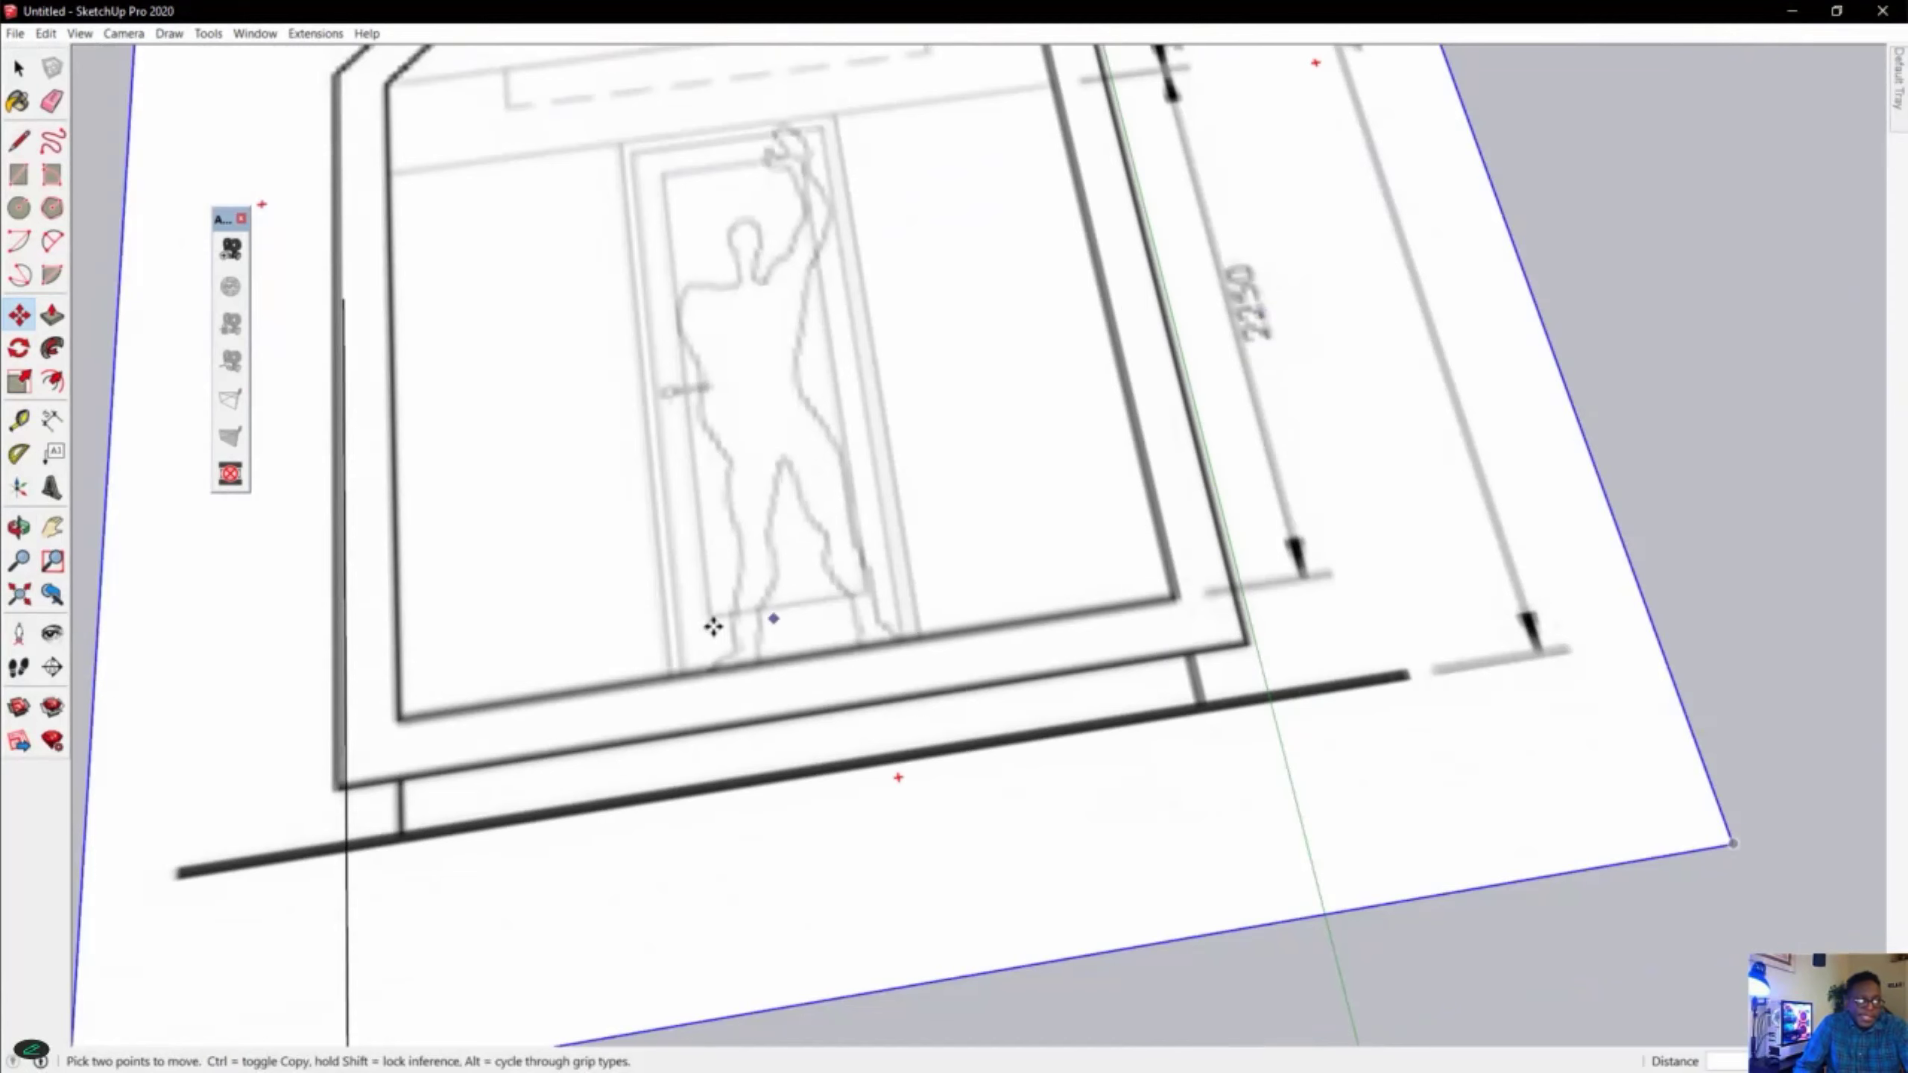
pyautogui.scroll(4, 312, 770)
pyautogui.click(350, 787)
pyautogui.scroll(-3, 623, 847)
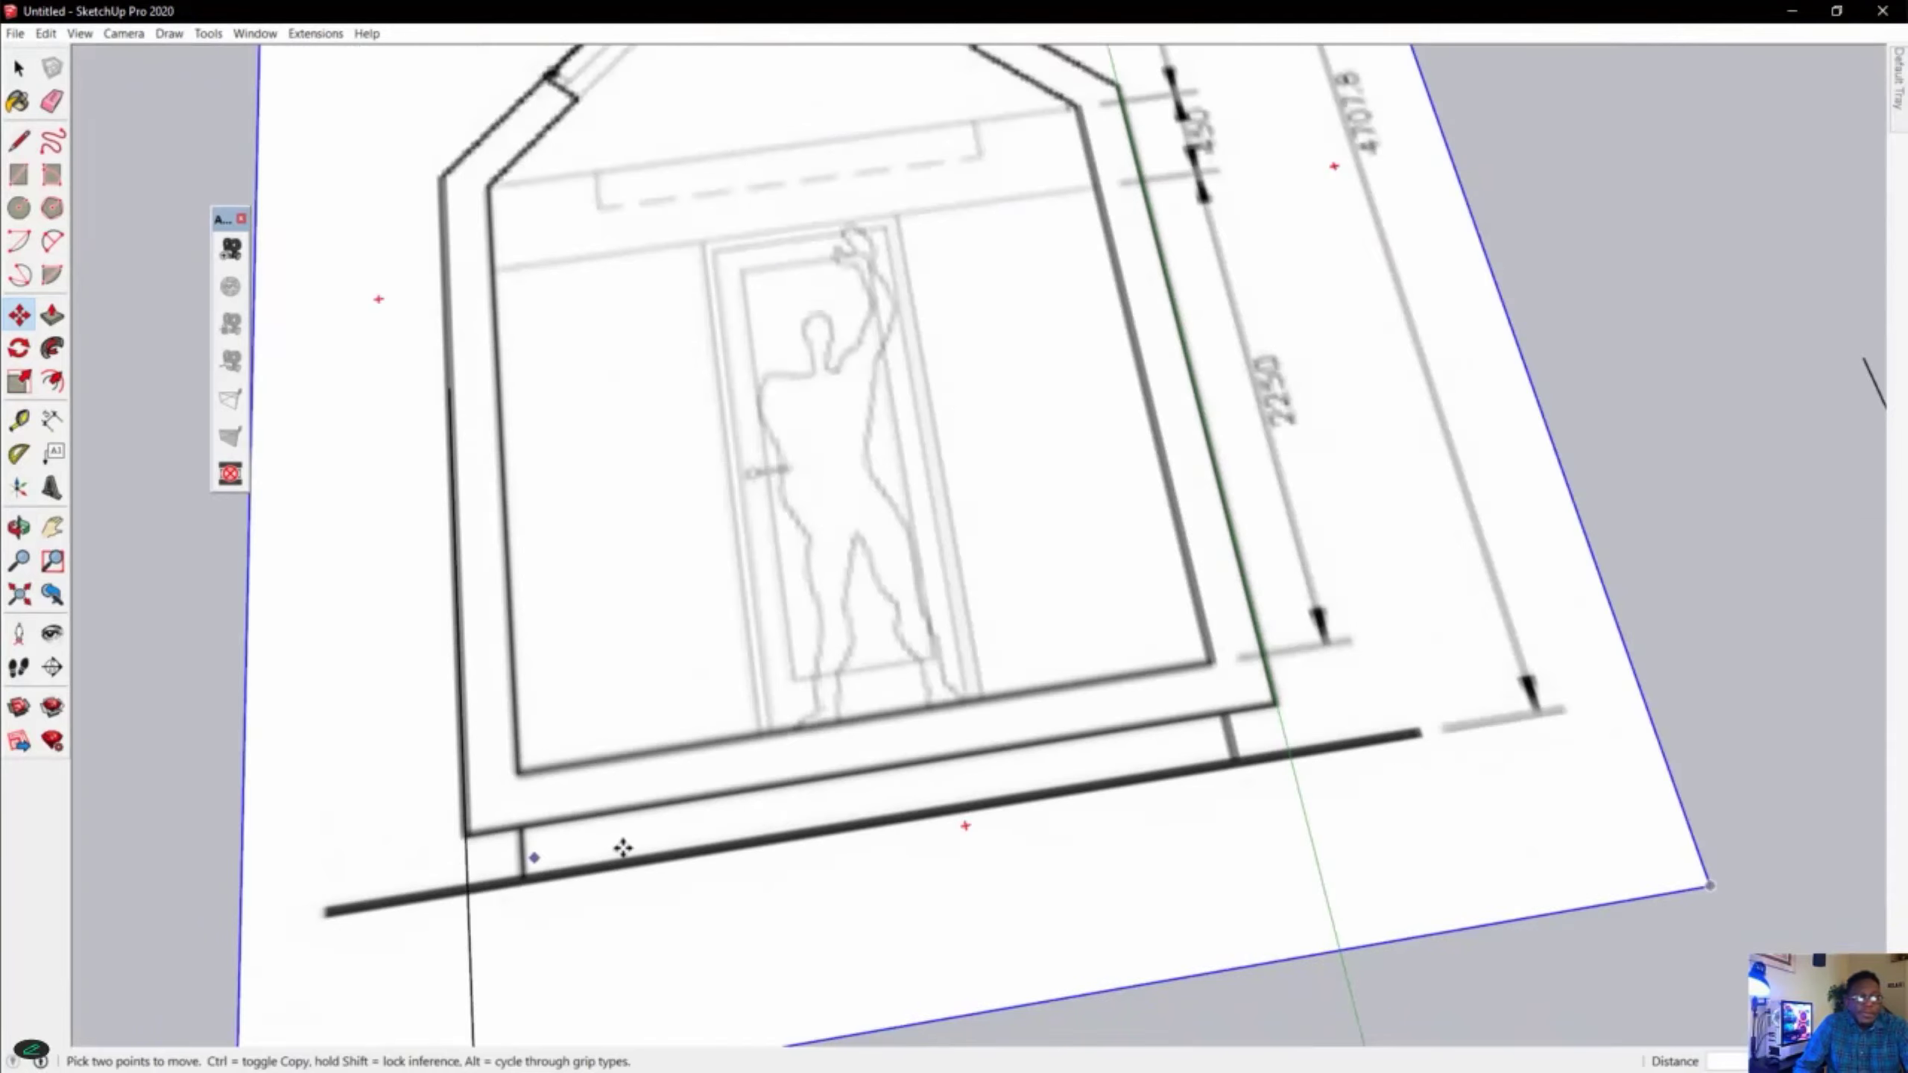
# Examine the elevation against the projected lines and the floor plan's overall length dimensions.
pyautogui.scroll(-4, 992, 779)
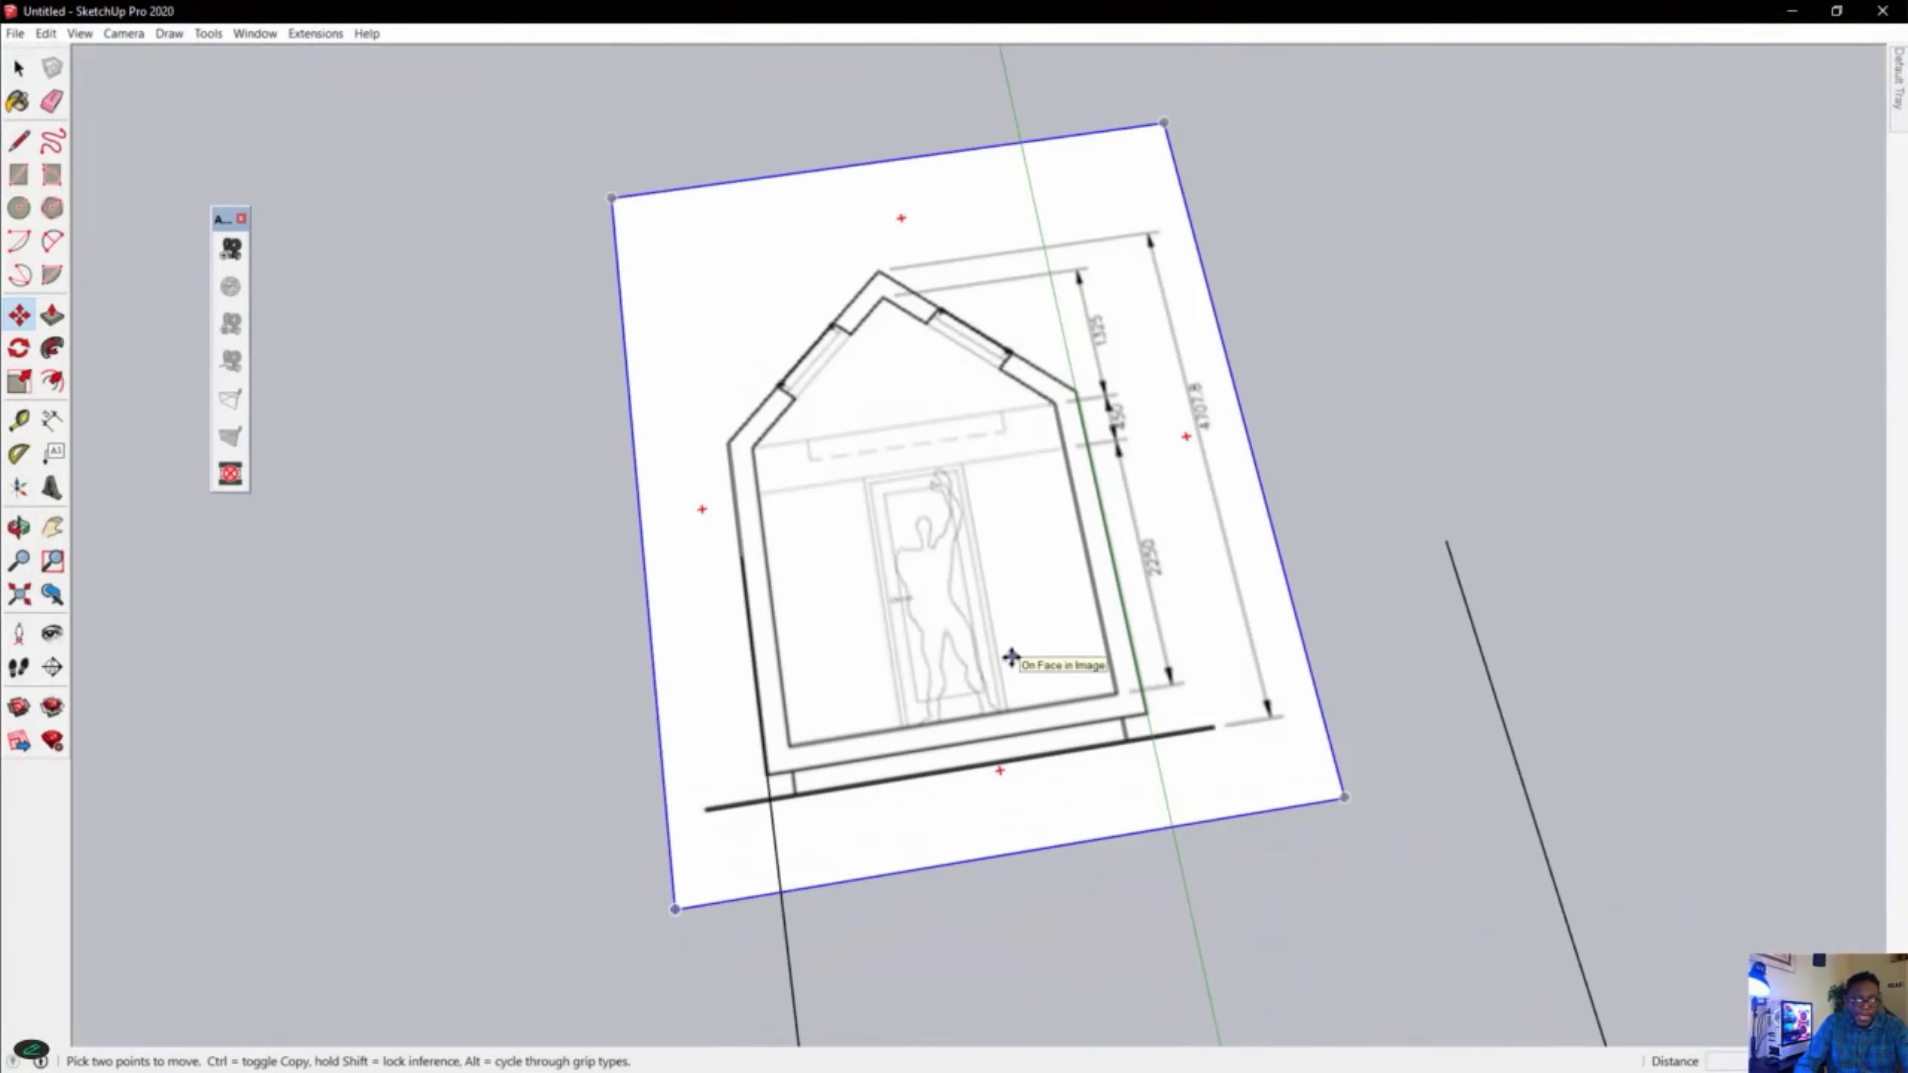
pyautogui.scroll(-5, 1010, 659)
pyautogui.moveTo(1061, 694)
pyautogui.mouseDown(button='middle')
pyautogui.moveTo(1069, 882)
pyautogui.moveTo(1260, 689)
pyautogui.moveTo(1330, 654)
pyautogui.mouseUp(button='middle')
pyautogui.scroll(4, 1585, 894)
pyautogui.moveTo(1430, 907)
pyautogui.keyDown('shift'); pyautogui.mouseDown(button='middle')
pyautogui.moveTo(1348, 918)
pyautogui.moveTo(1201, 847)
pyautogui.moveTo(1256, 655)
pyautogui.moveTo(466, 759)
pyautogui.mouseUp(button='middle'); pyautogui.keyUp('shift')
pyautogui.moveTo(691, 759)
pyautogui.keyDown('shift'); pyautogui.mouseDown(button='middle')
pyautogui.moveTo(812, 757)
pyautogui.moveTo(967, 635)
pyautogui.moveTo(890, 678)
pyautogui.moveTo(905, 683)
pyautogui.mouseUp(button='middle'); pyautogui.keyUp('shift')
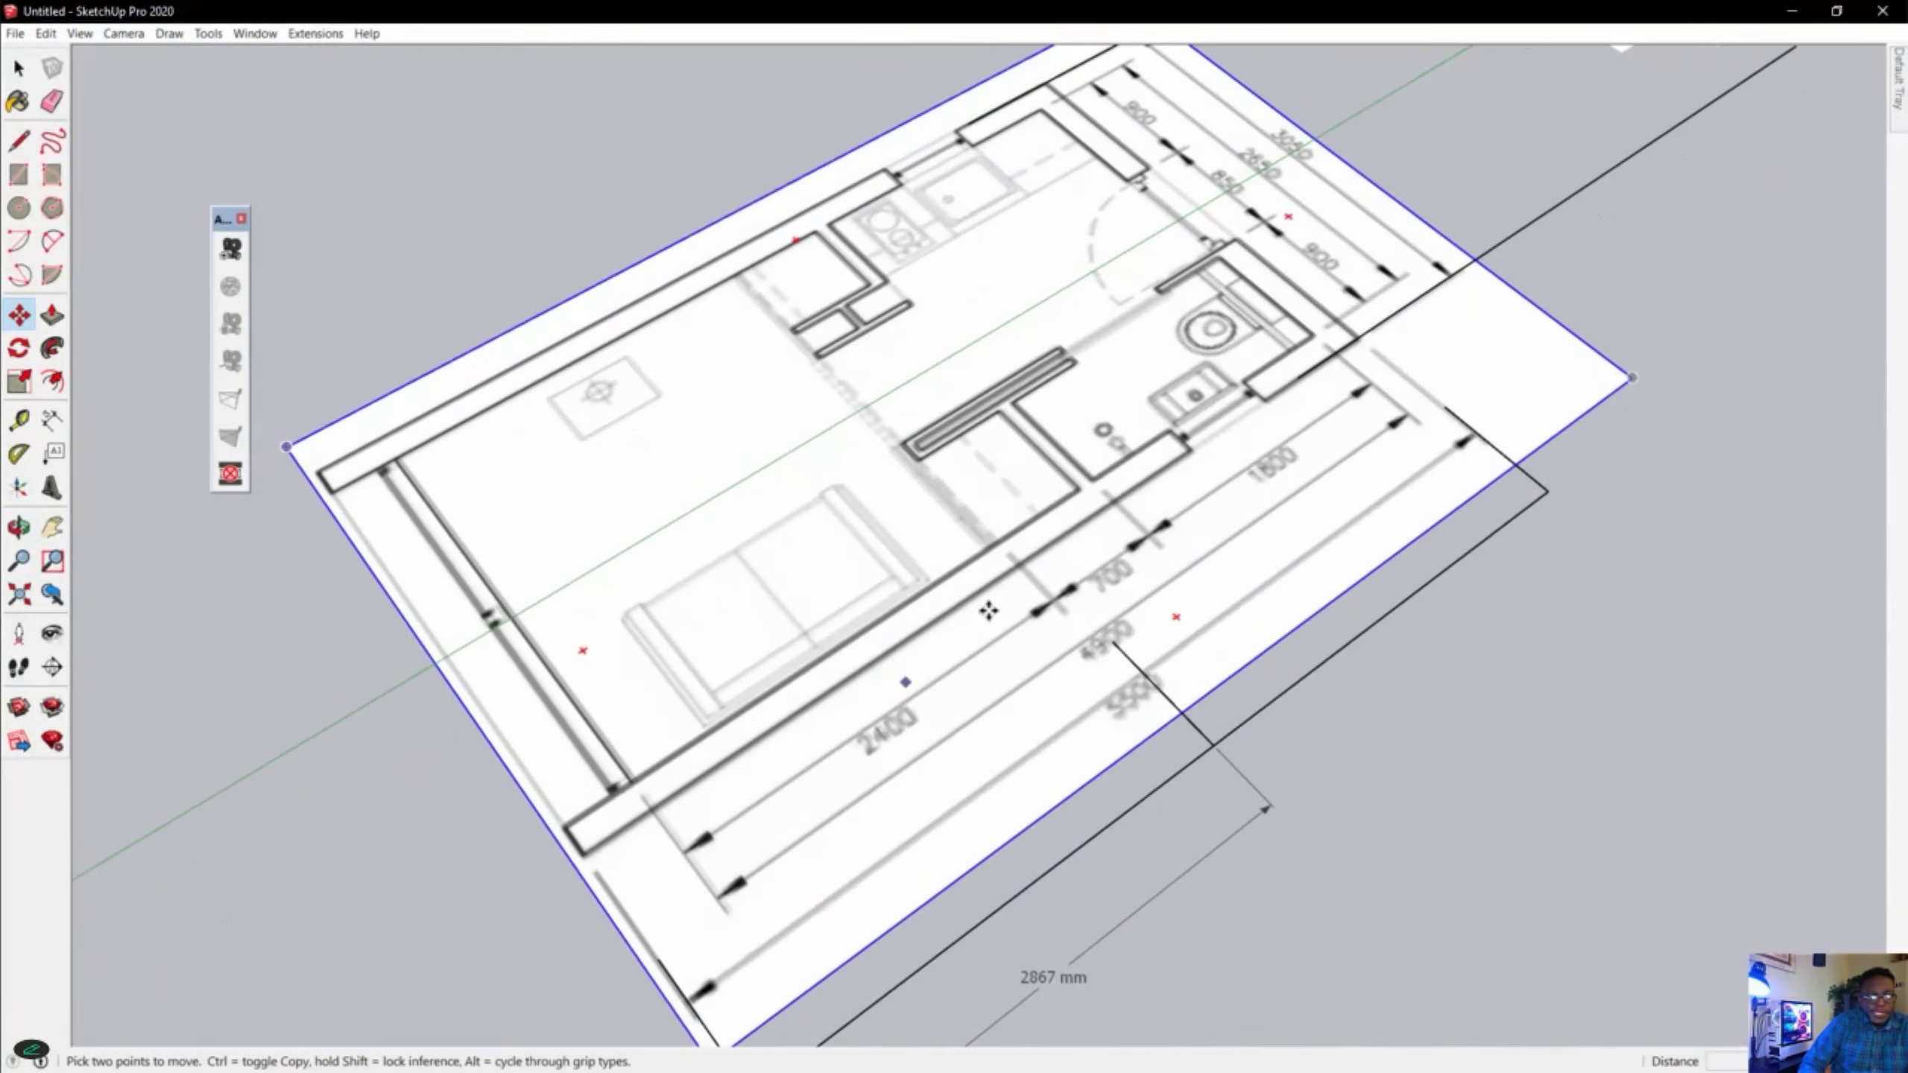
pyautogui.scroll(-5, 989, 613)
pyautogui.scroll(6, 1003, 630)
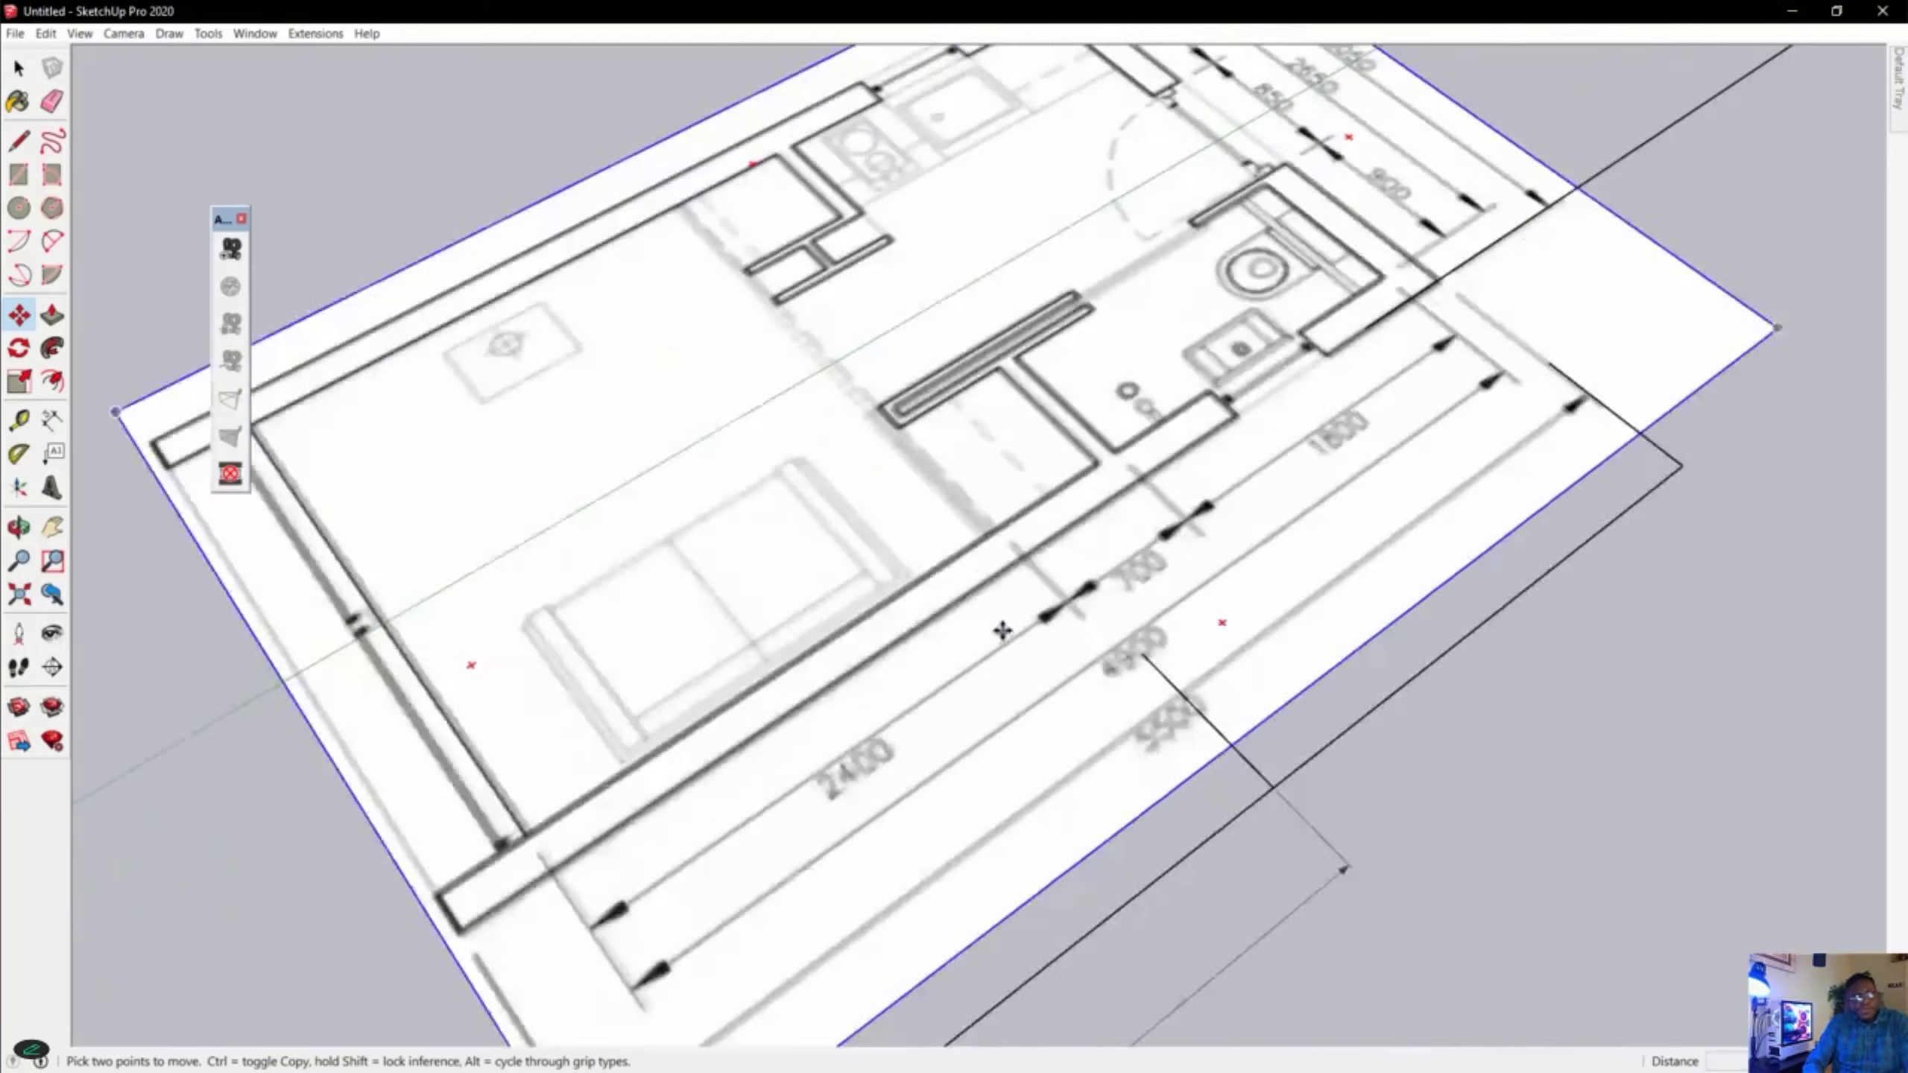
pyautogui.moveTo(1064, 637); pyautogui.dragTo(672, 714, button='middle')
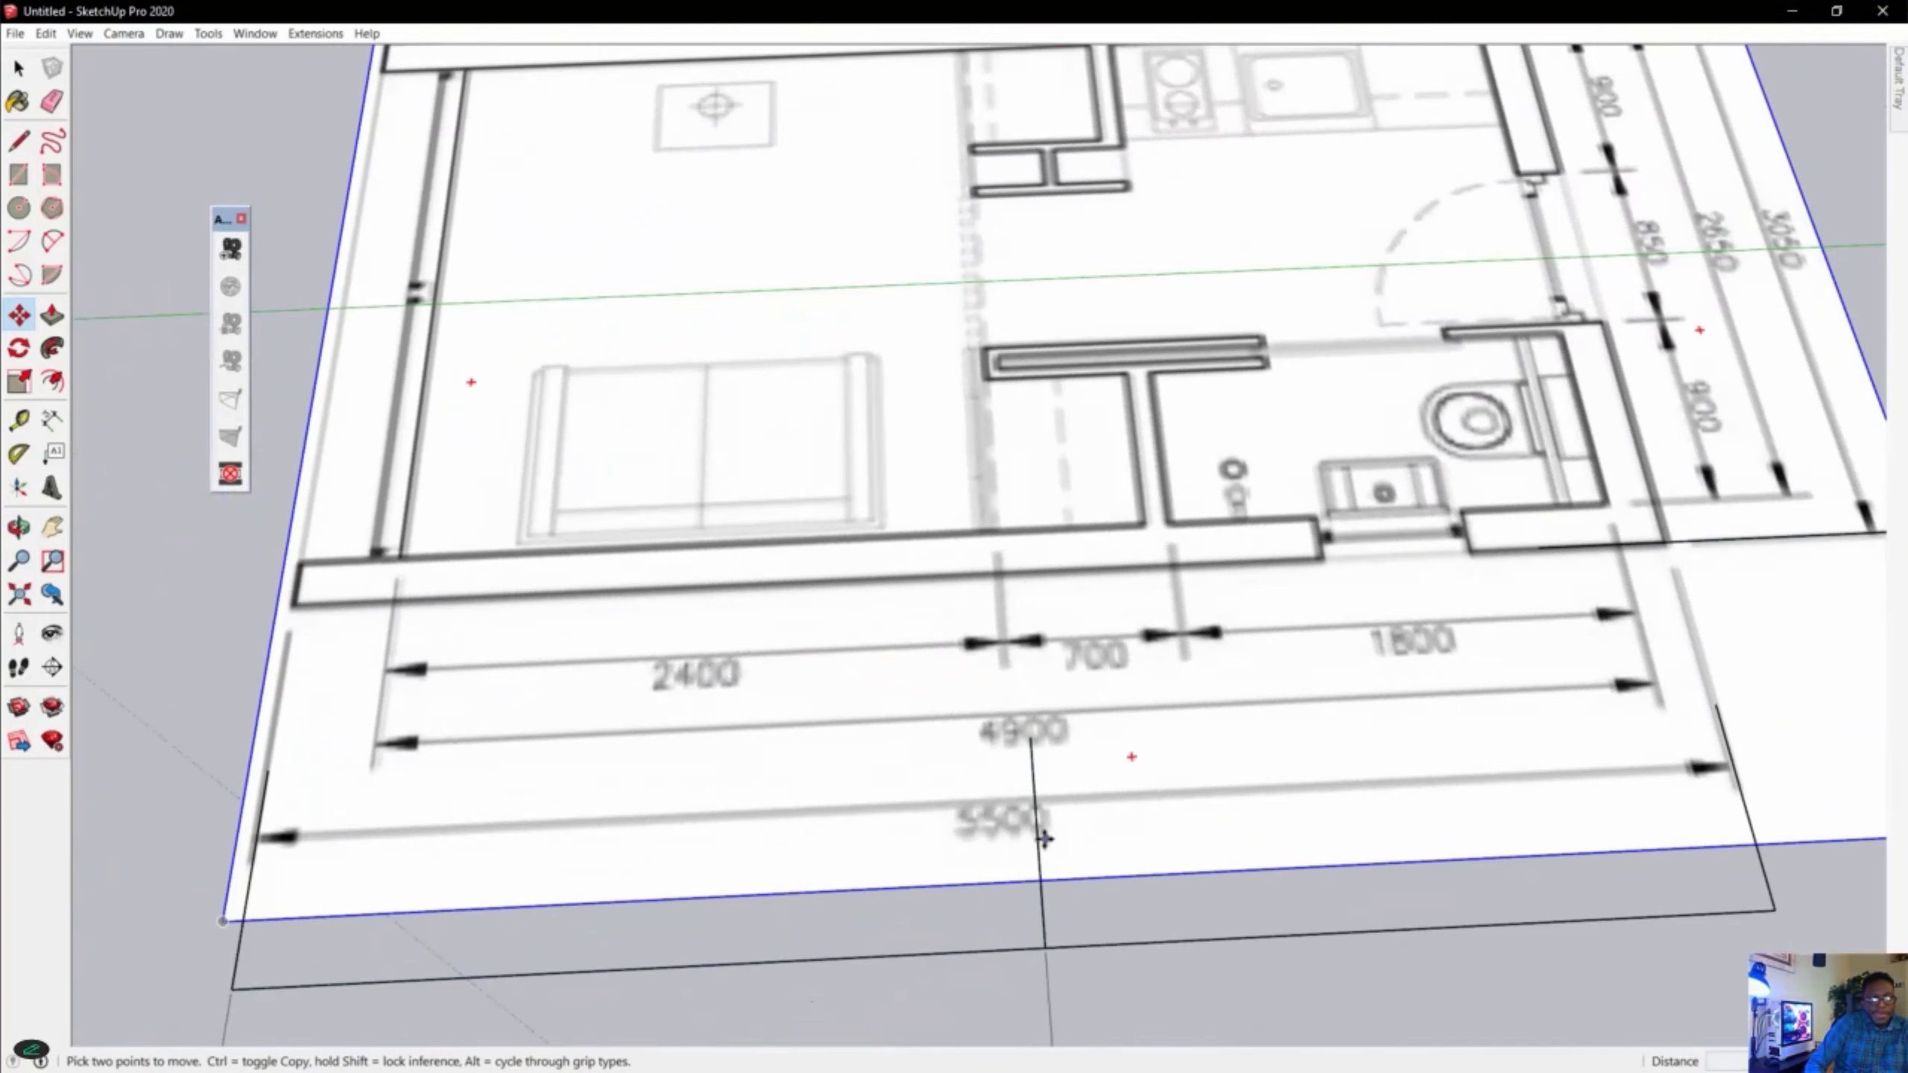
# Draw a line about 5.5 m long along the floor plan's outer long wall, plus a short segment from its end corner.
pyautogui.click(19, 140)
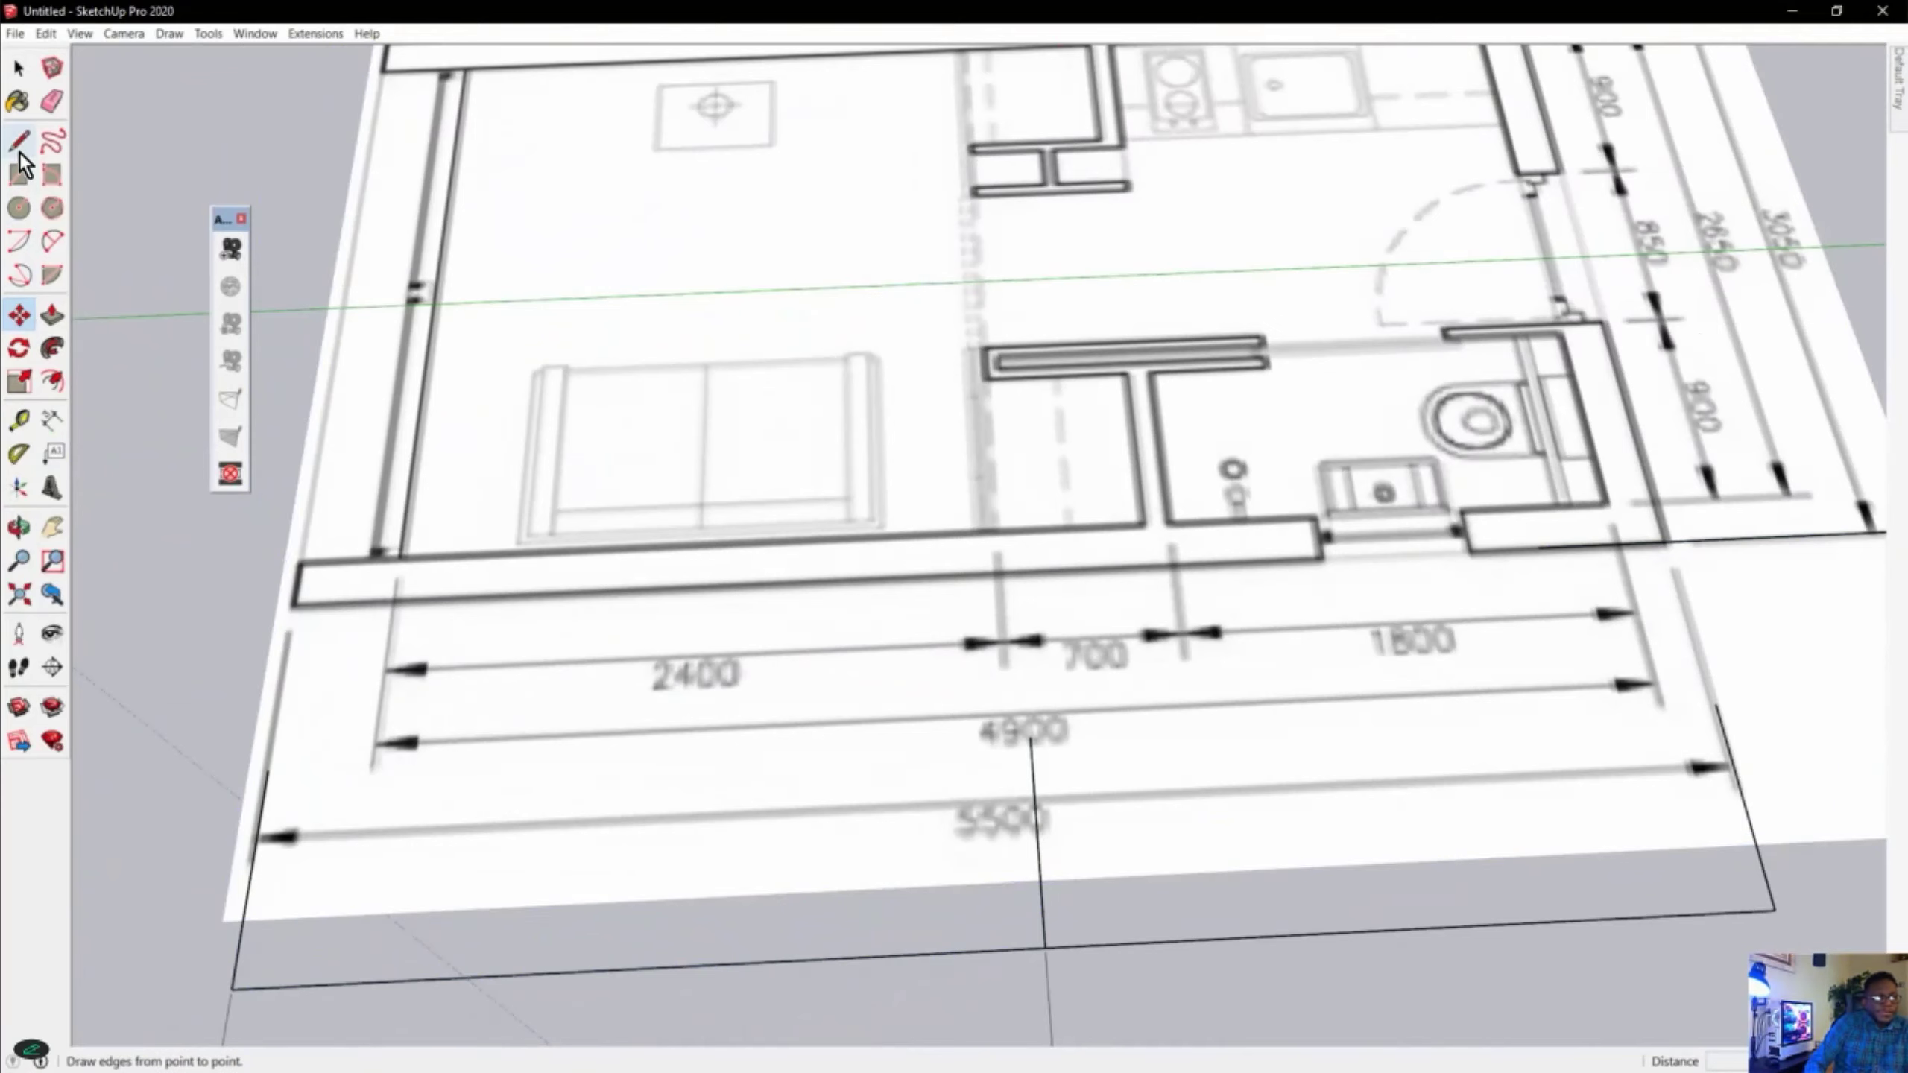
pyautogui.scroll(6, 294, 574)
pyautogui.click(306, 661)
pyautogui.scroll(-4, 161, 744)
pyautogui.scroll(-5, 596, 695)
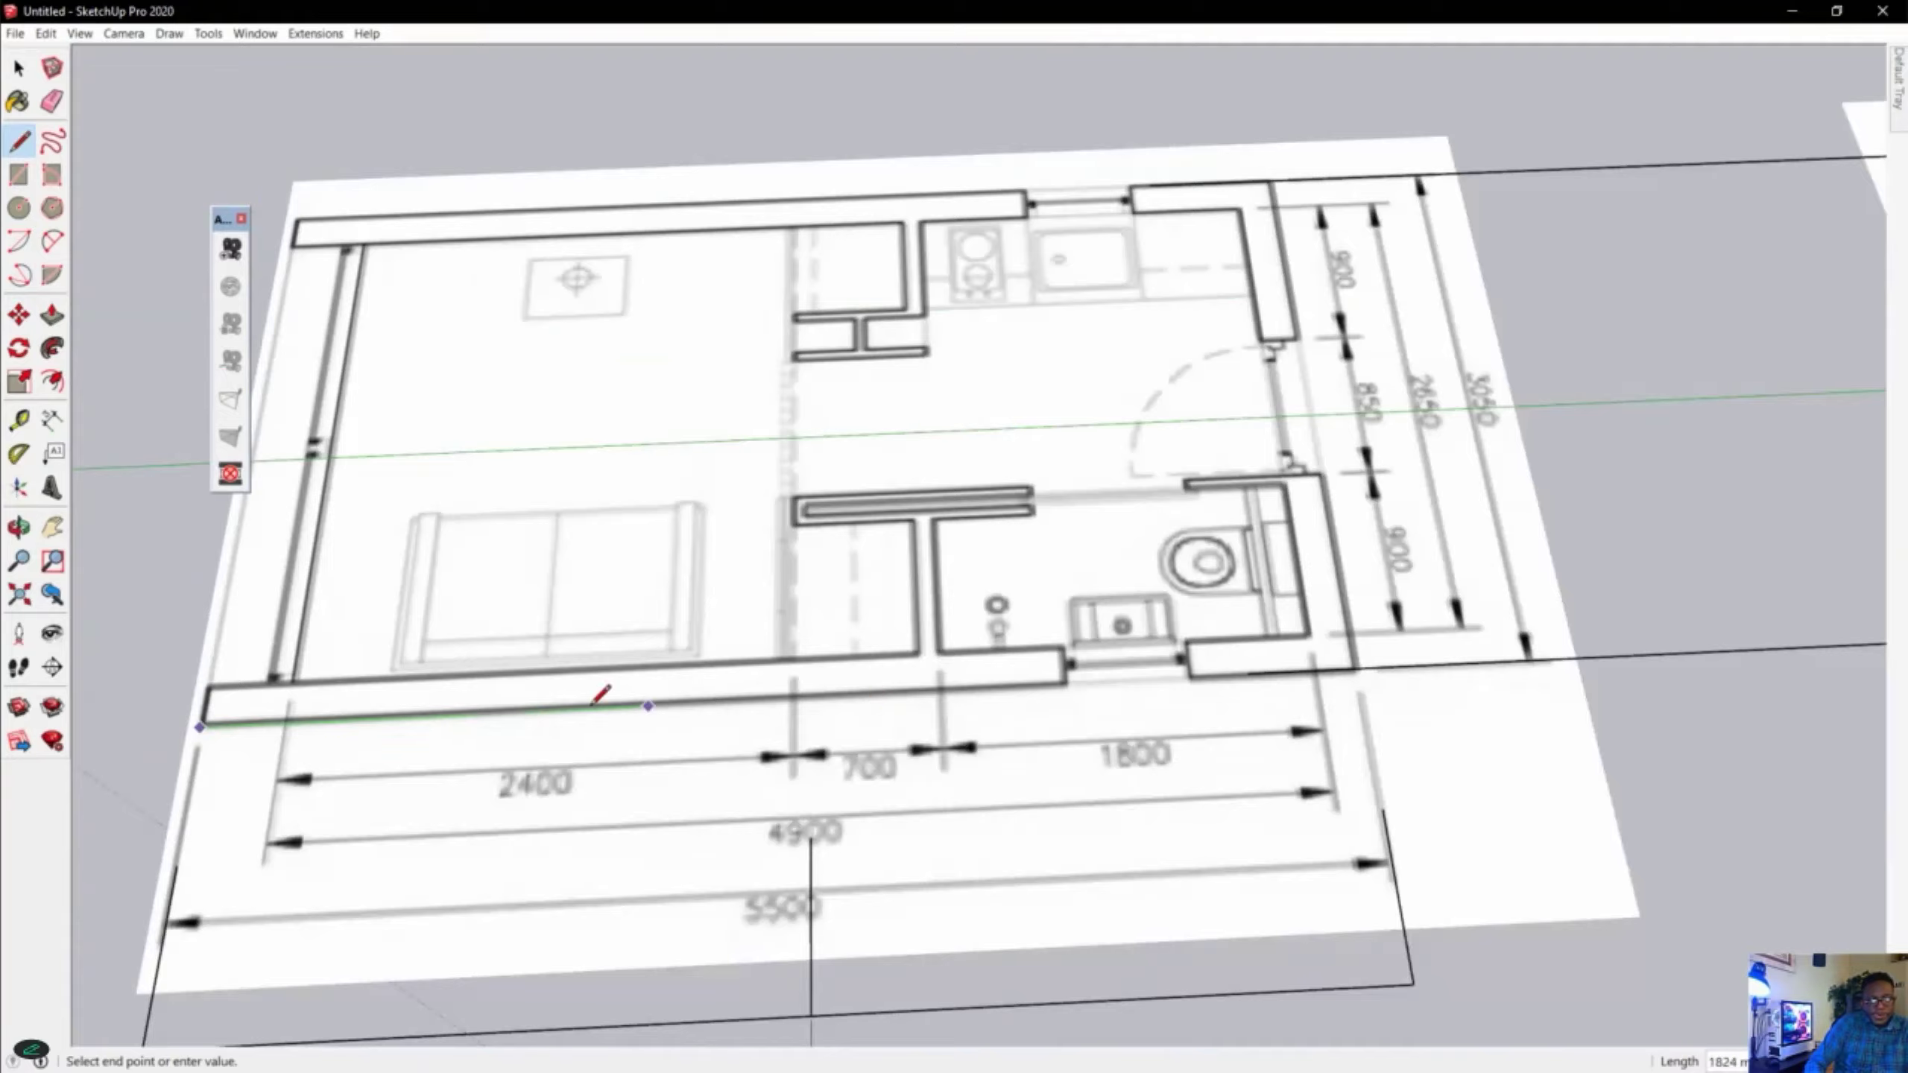
pyautogui.scroll(6, 1023, 660)
pyautogui.scroll(5, 875, 665)
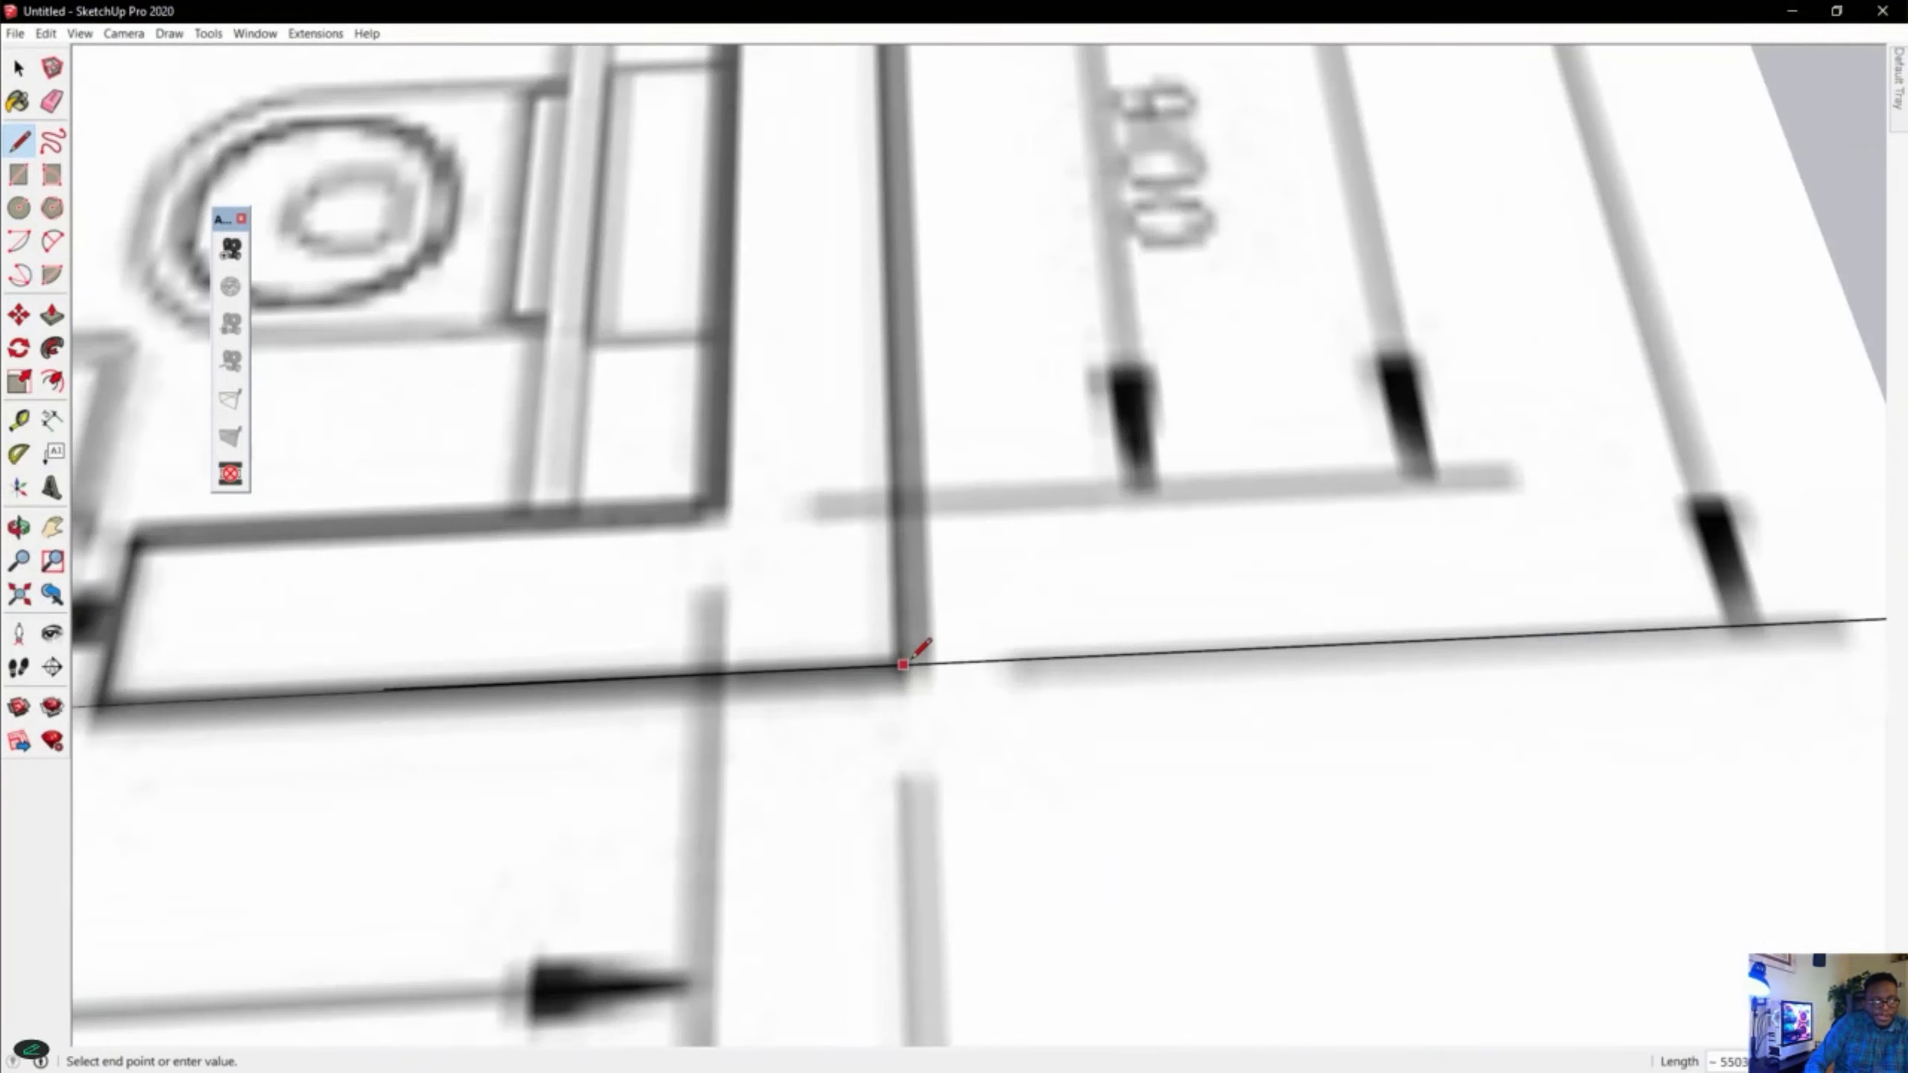
pyautogui.click(935, 664)
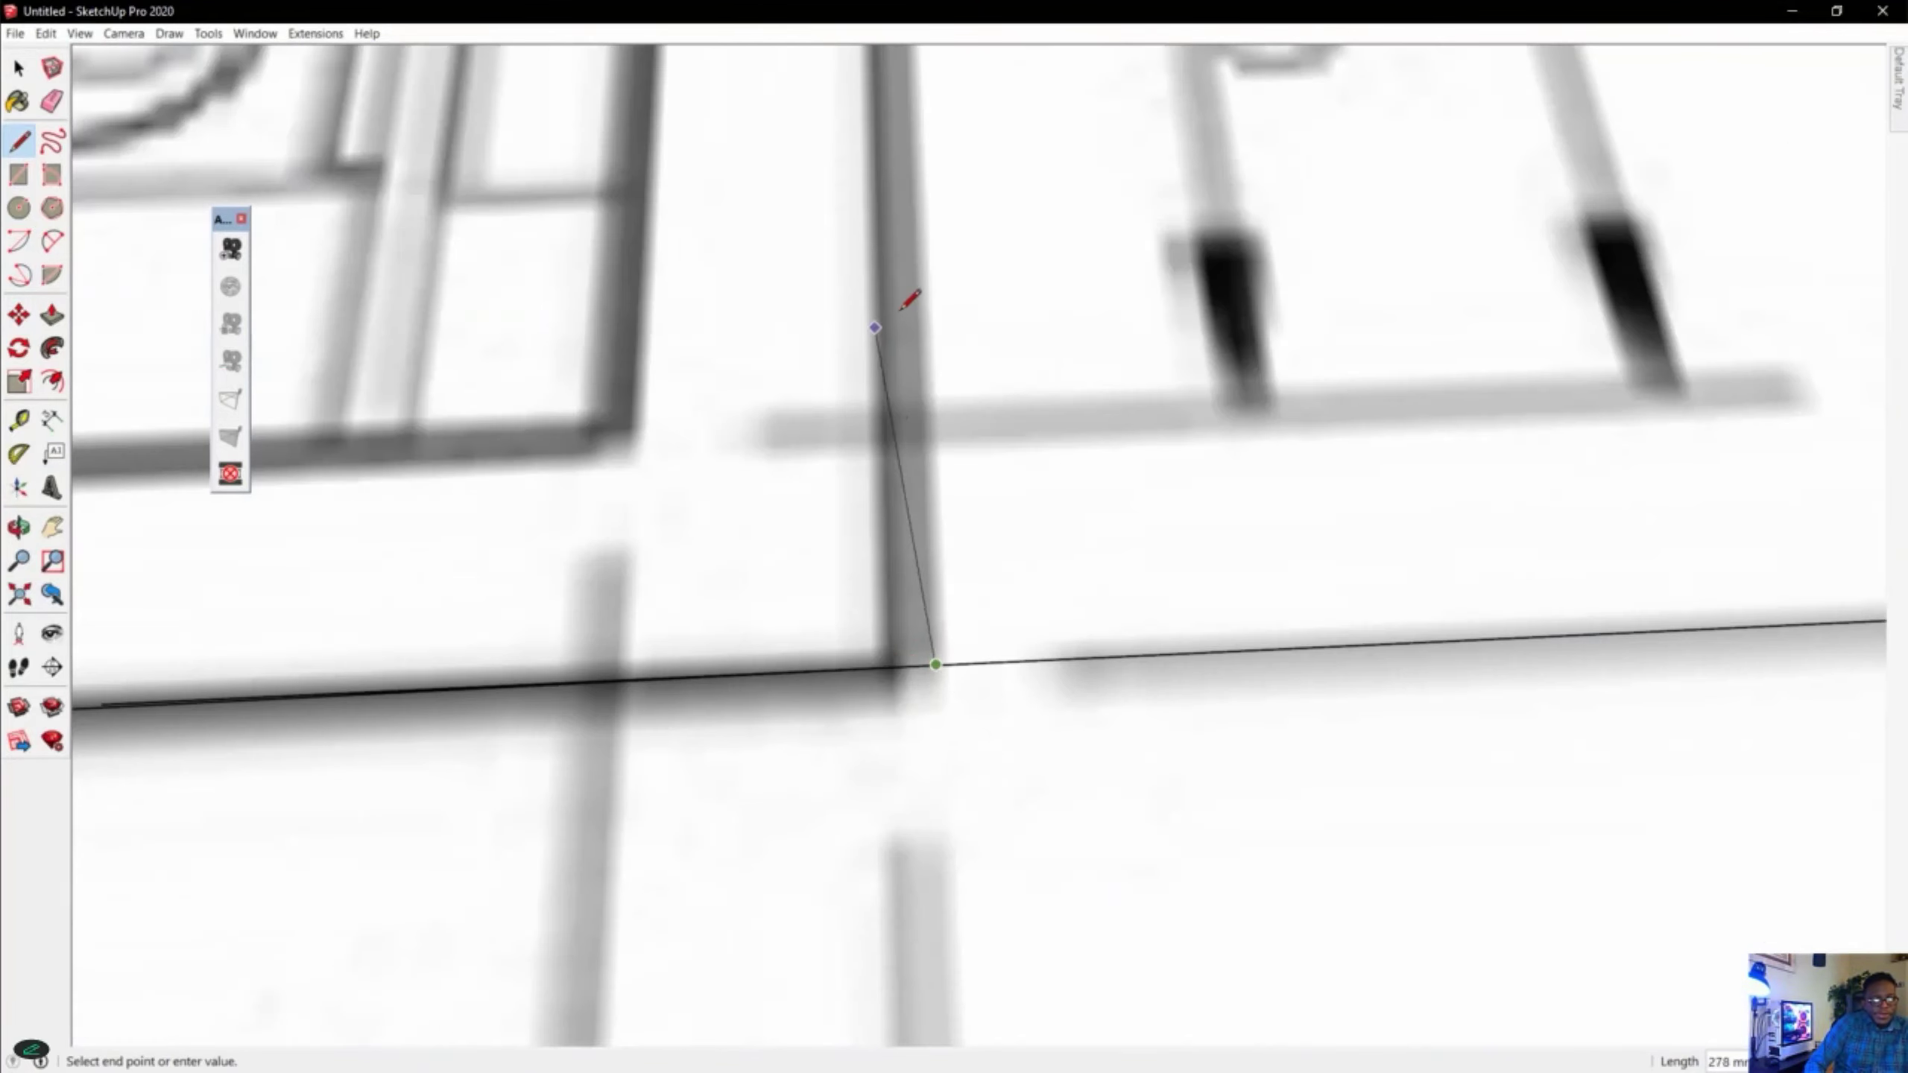
pyautogui.click(913, 288)
pyautogui.press('Escape')
pyautogui.scroll(-5, 1199, 569)
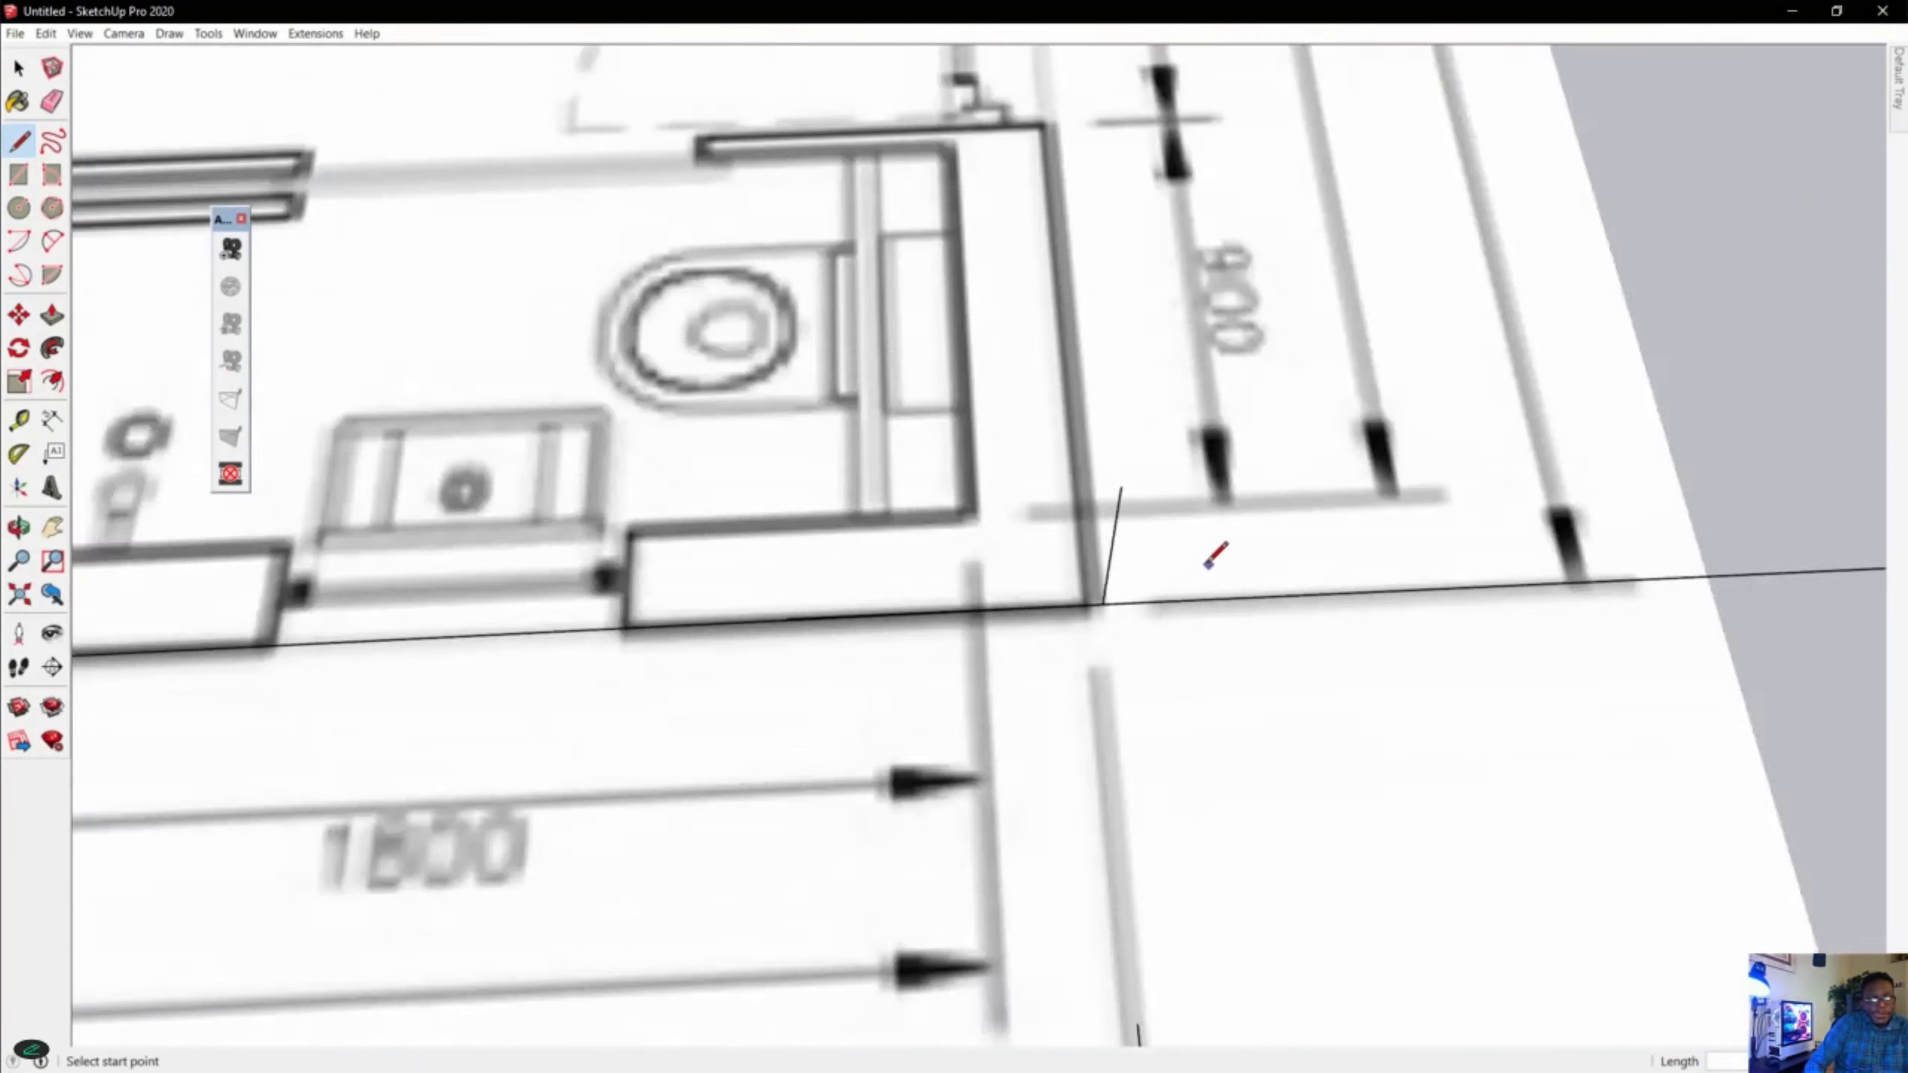
# Dimension the line along the outer long wall and inspect its end at the bathroom corner.
pyautogui.moveTo(886, 610); pyautogui.dragTo(1178, 400, button='middle')
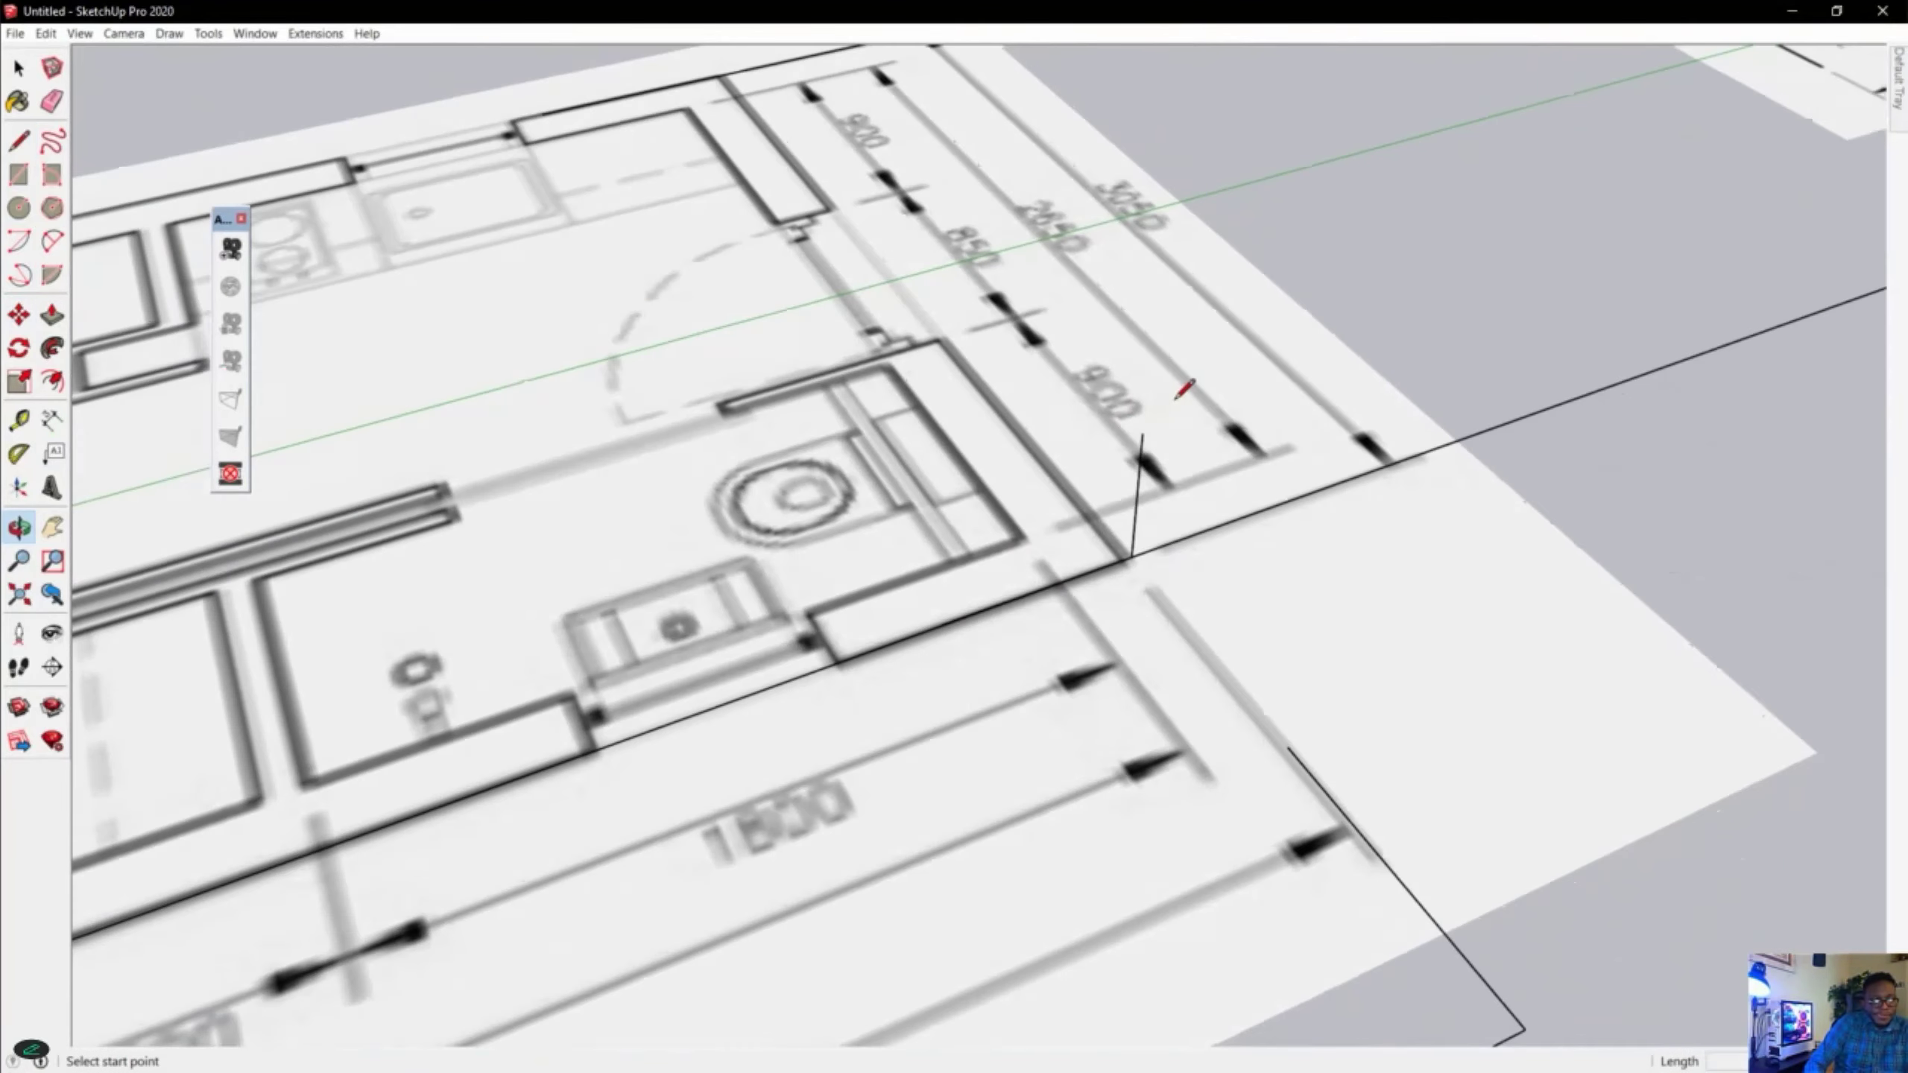
pyautogui.click(15, 73)
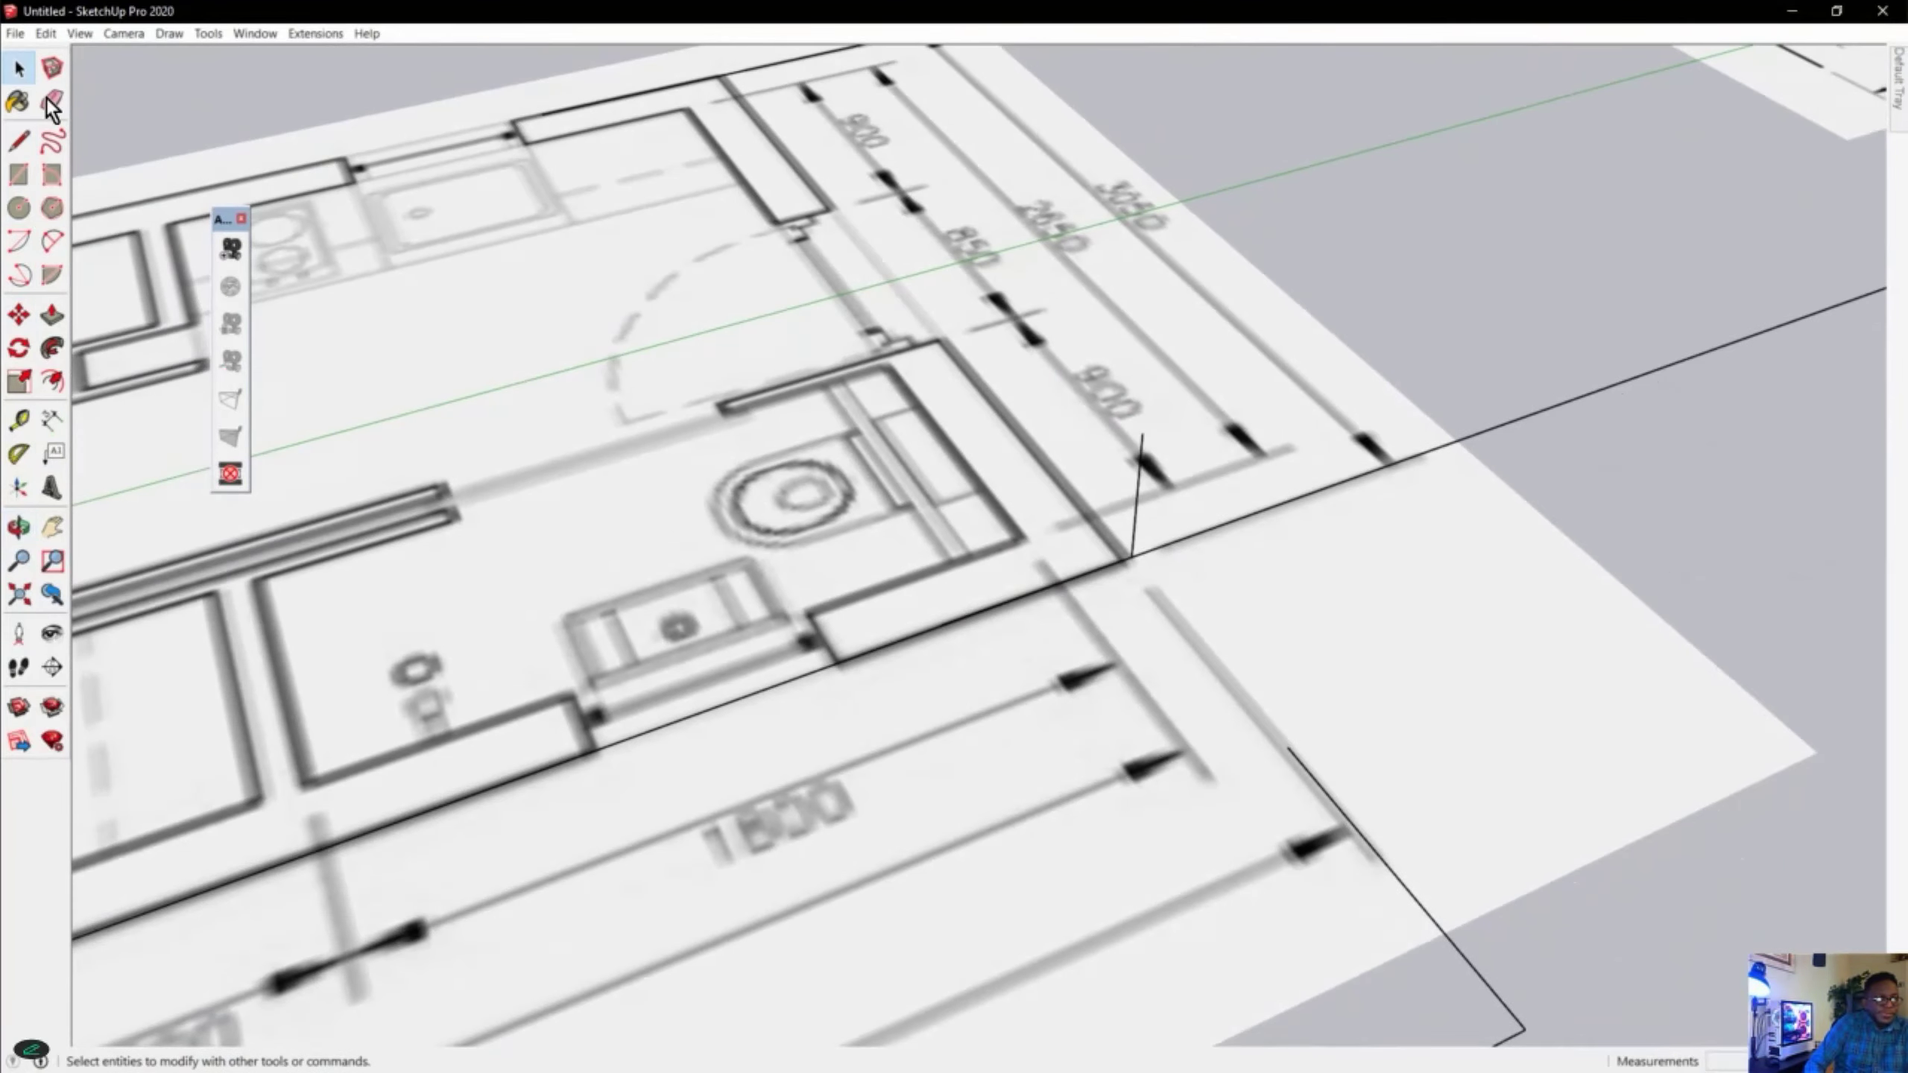
pyautogui.click(968, 613)
pyautogui.click(787, 682)
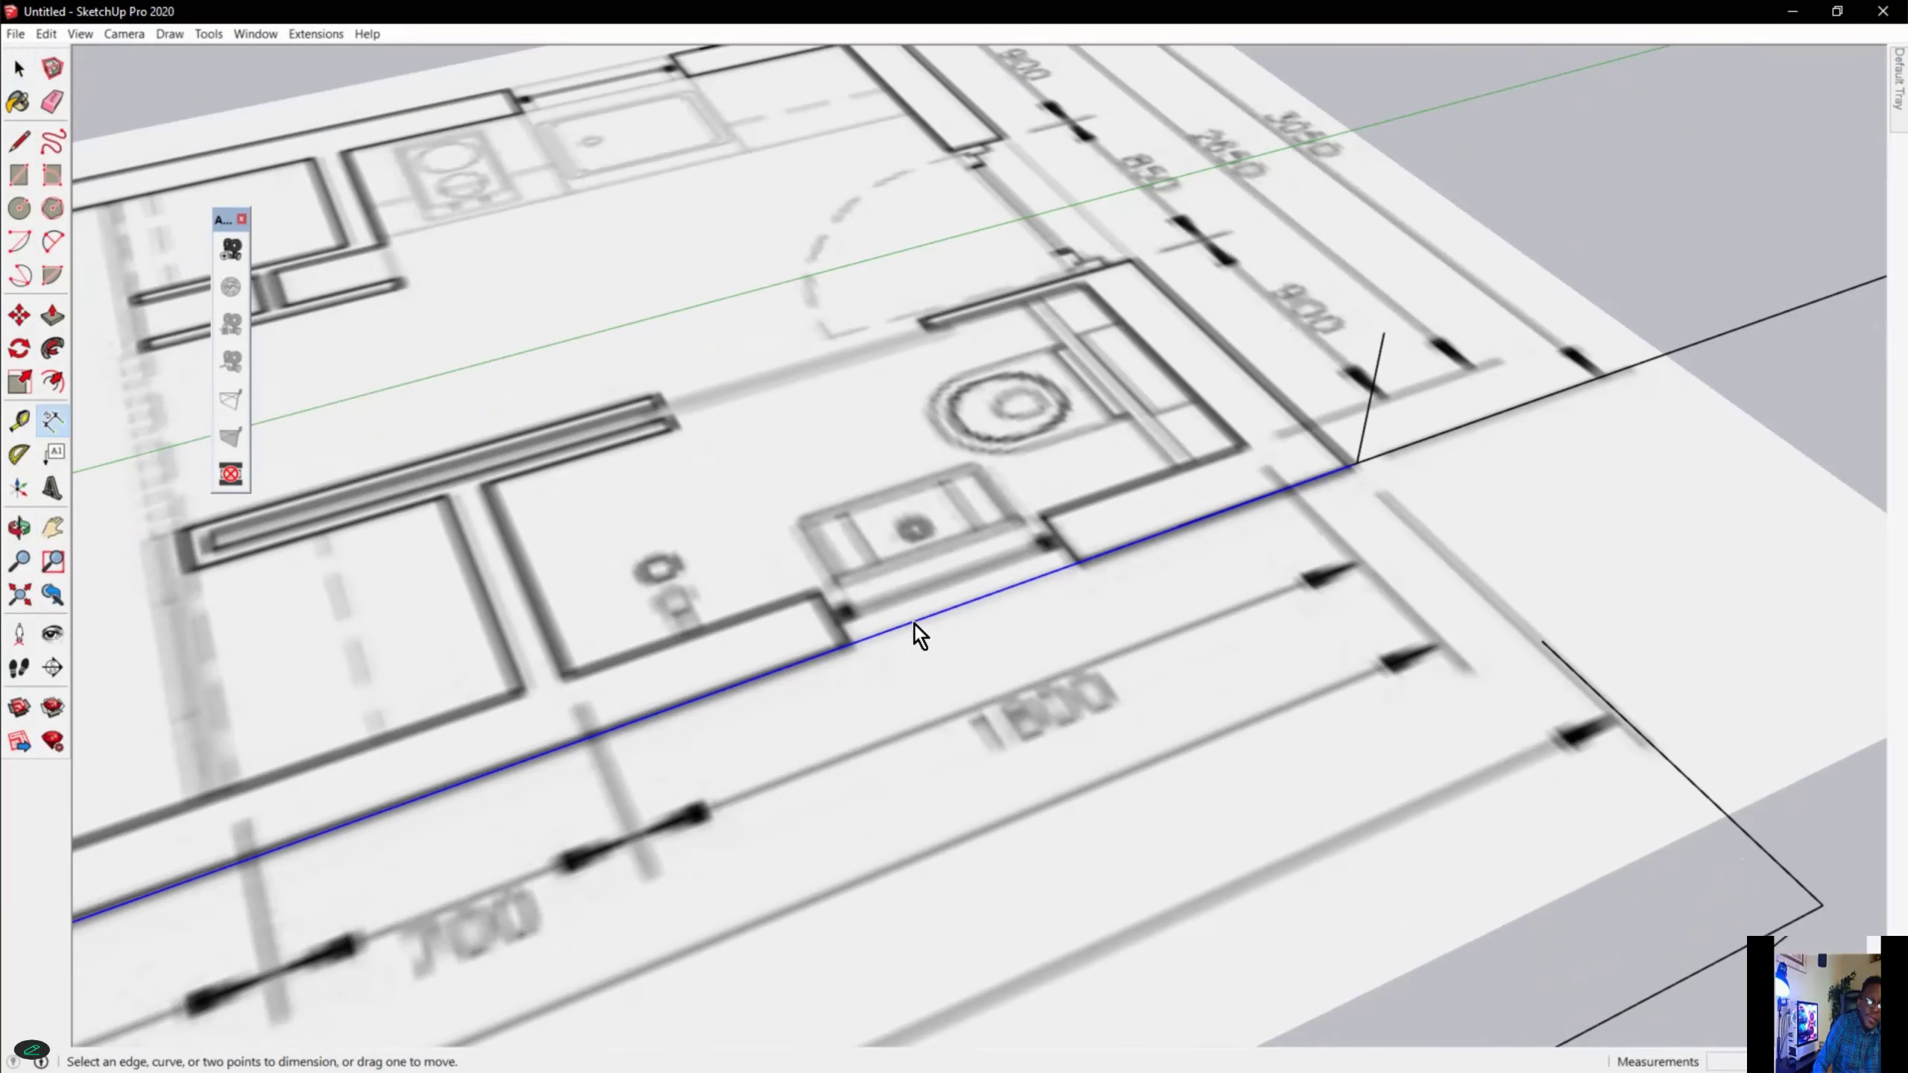
pyautogui.click(914, 623)
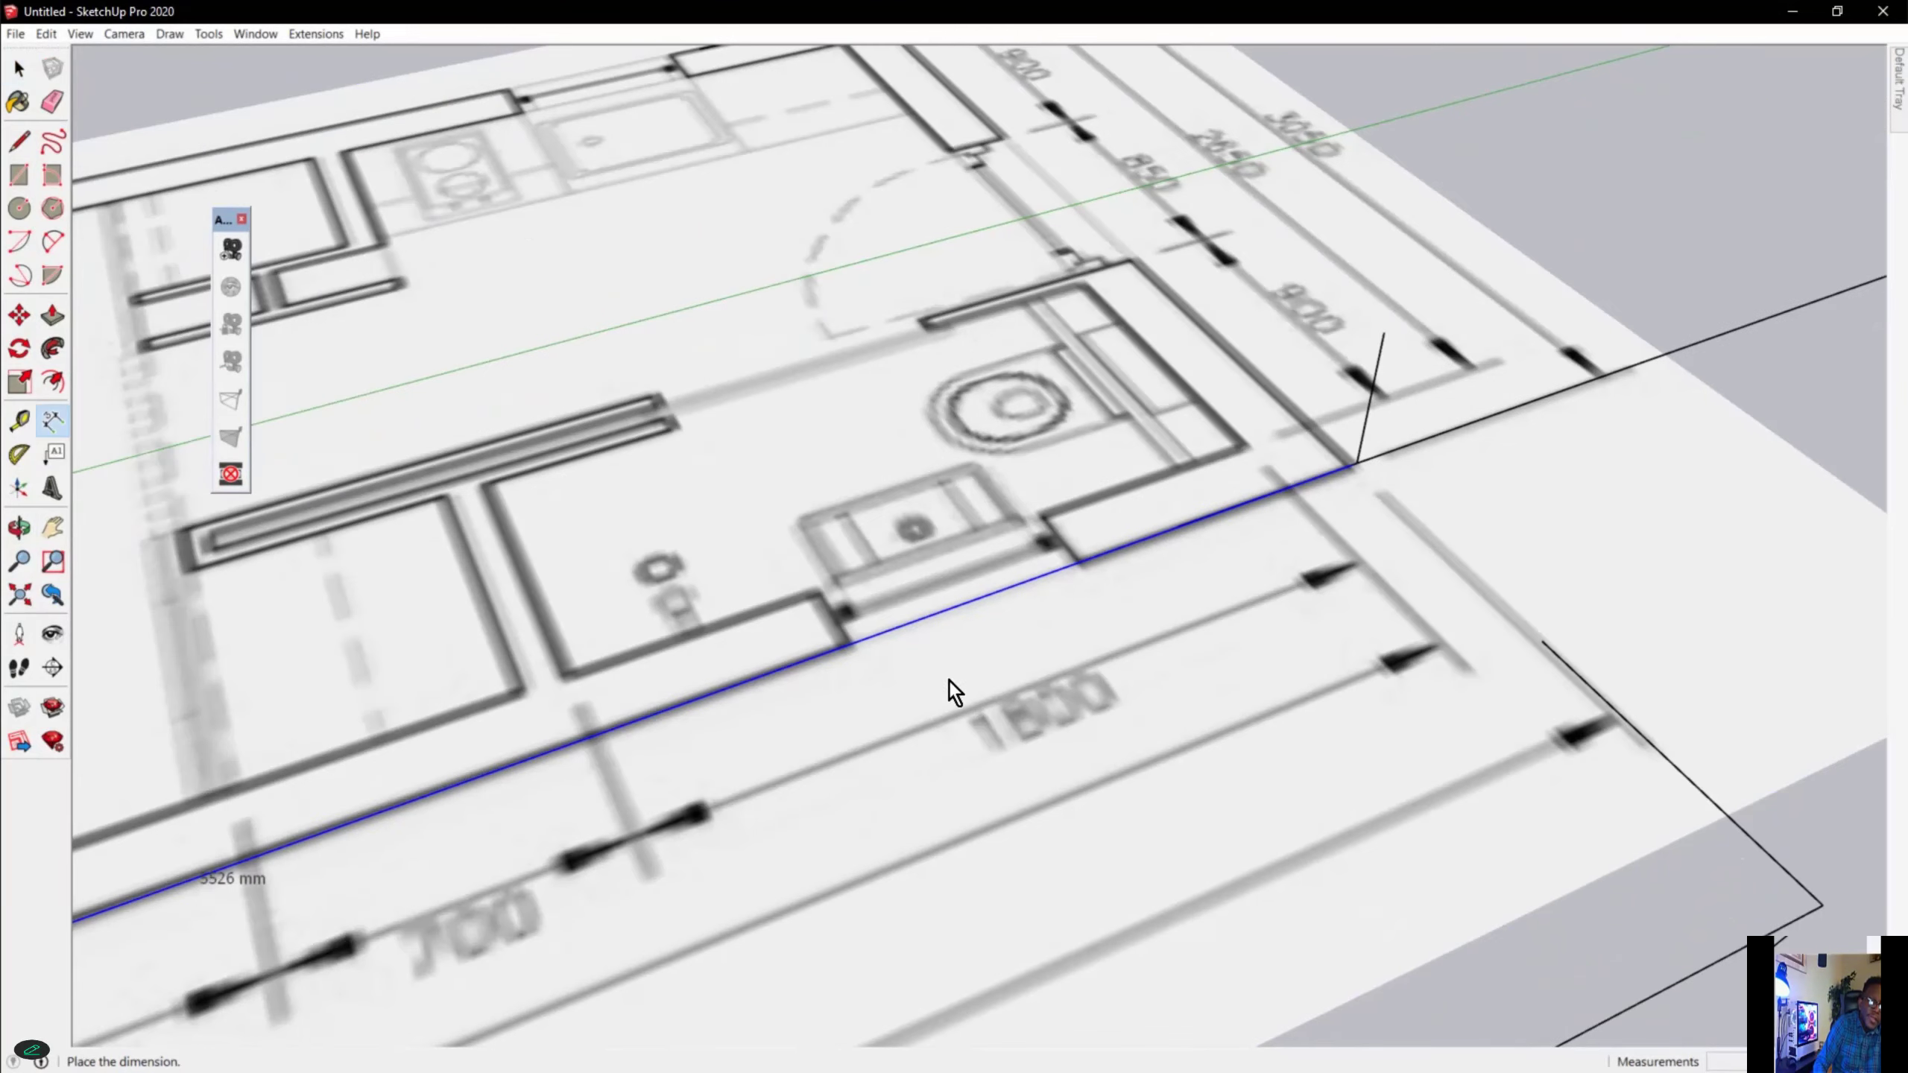
pyautogui.click(1030, 728)
pyautogui.moveTo(1030, 727); pyautogui.dragTo(727, 652, button='middle')
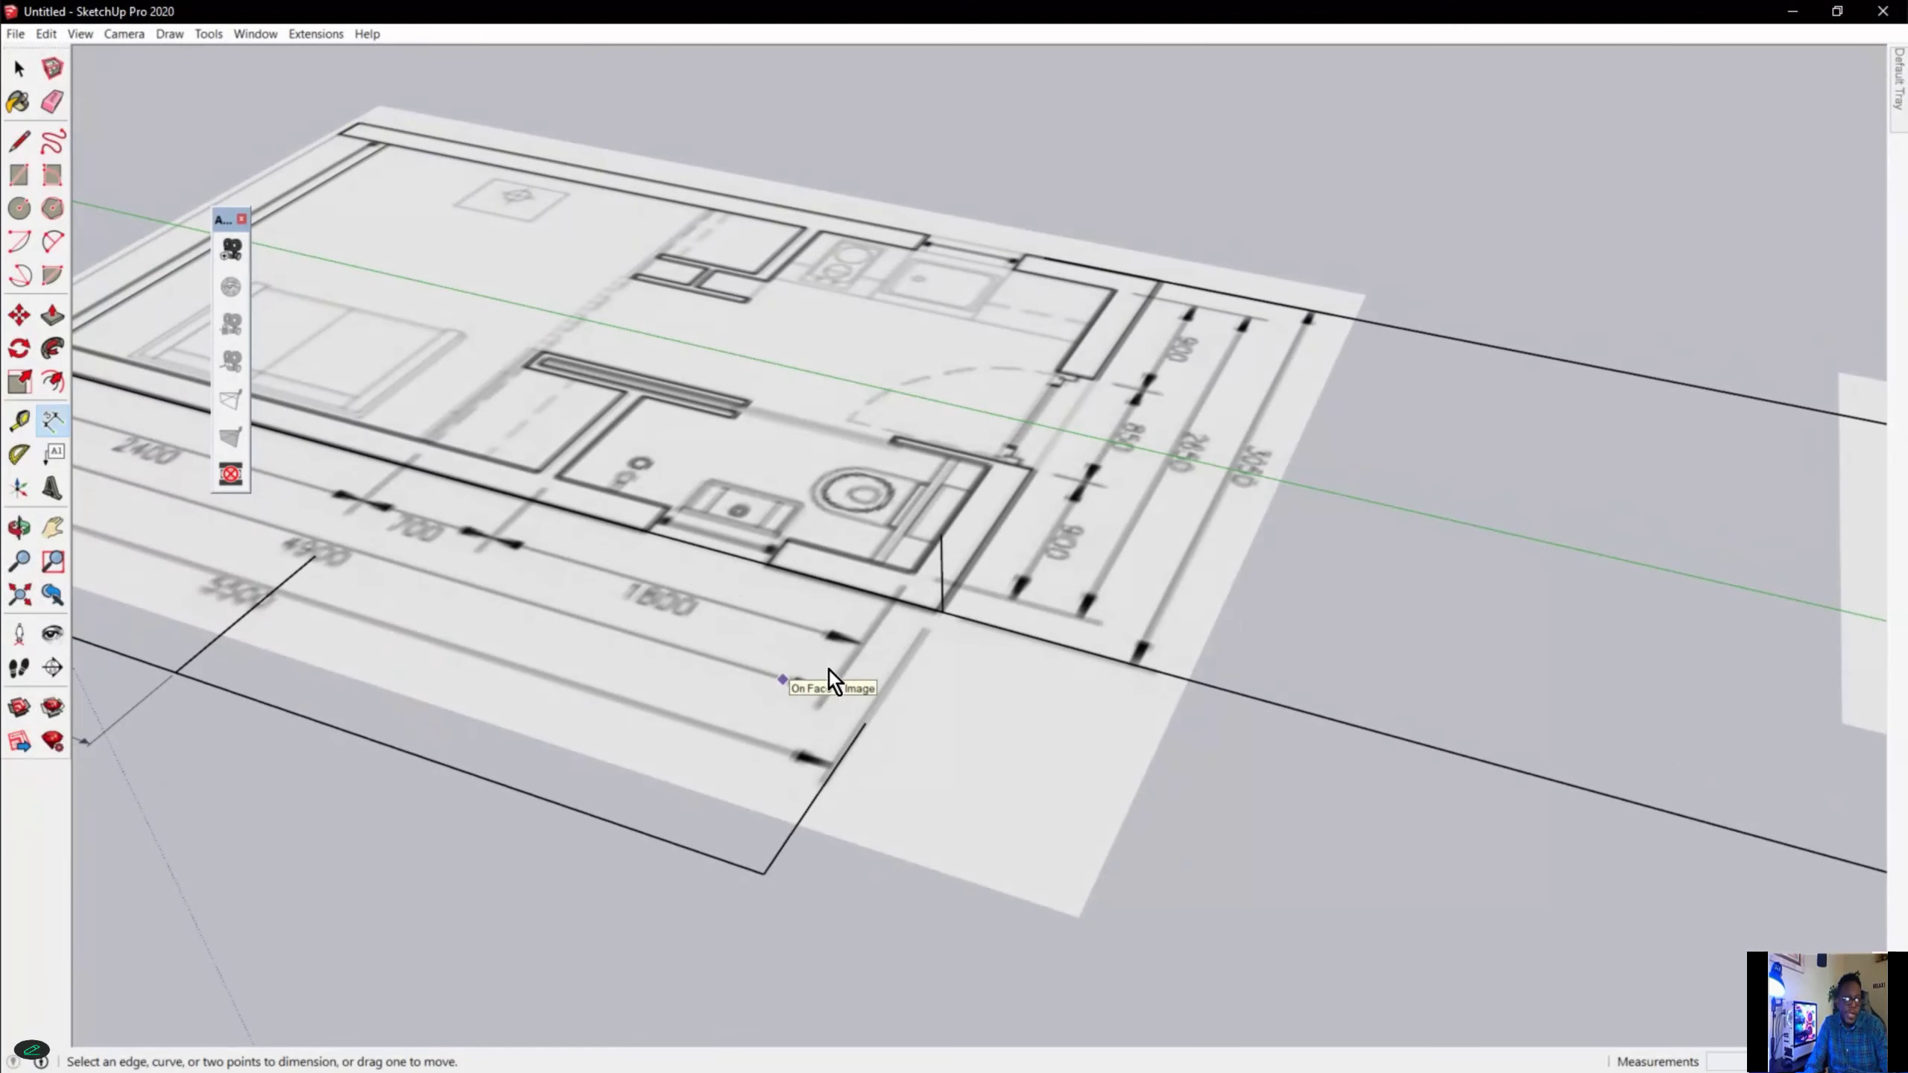
pyautogui.scroll(2, 909, 614)
pyautogui.scroll(2, 909, 614)
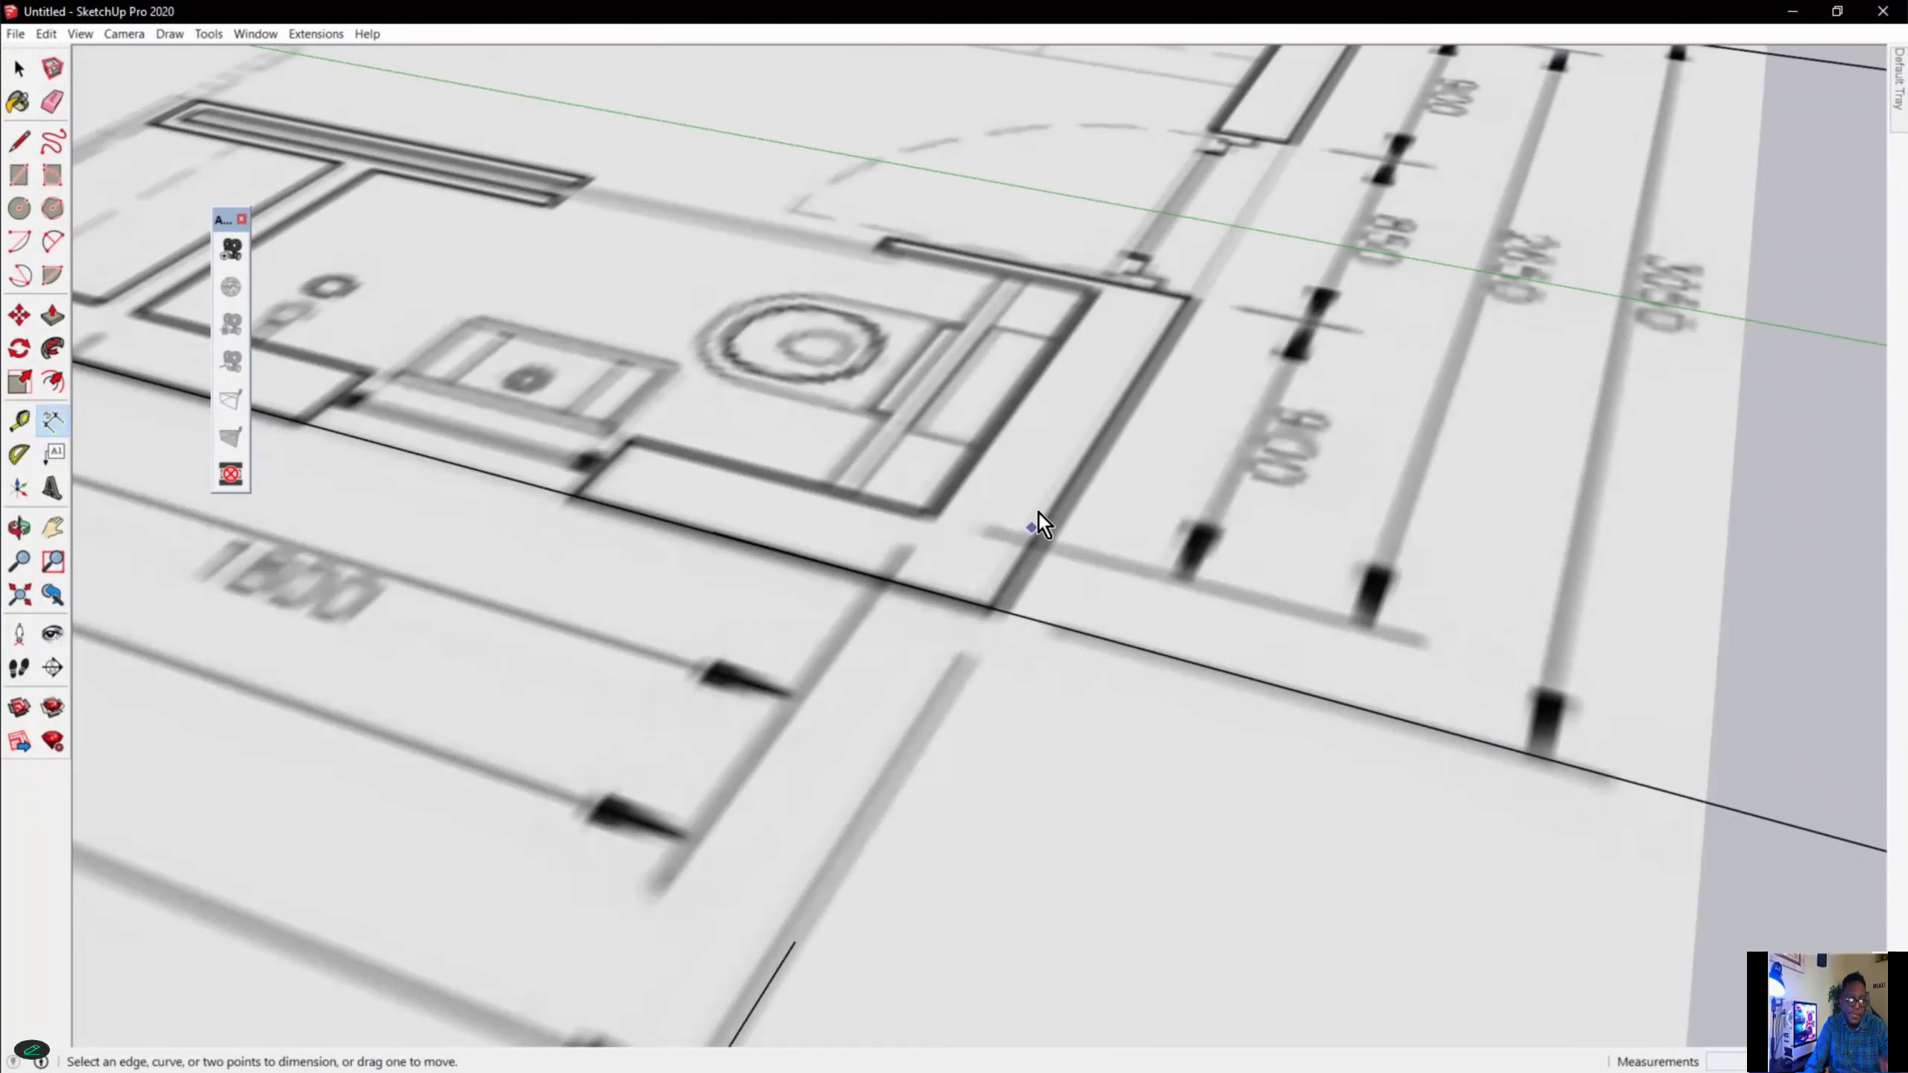
pyautogui.scroll(1, 1037, 516)
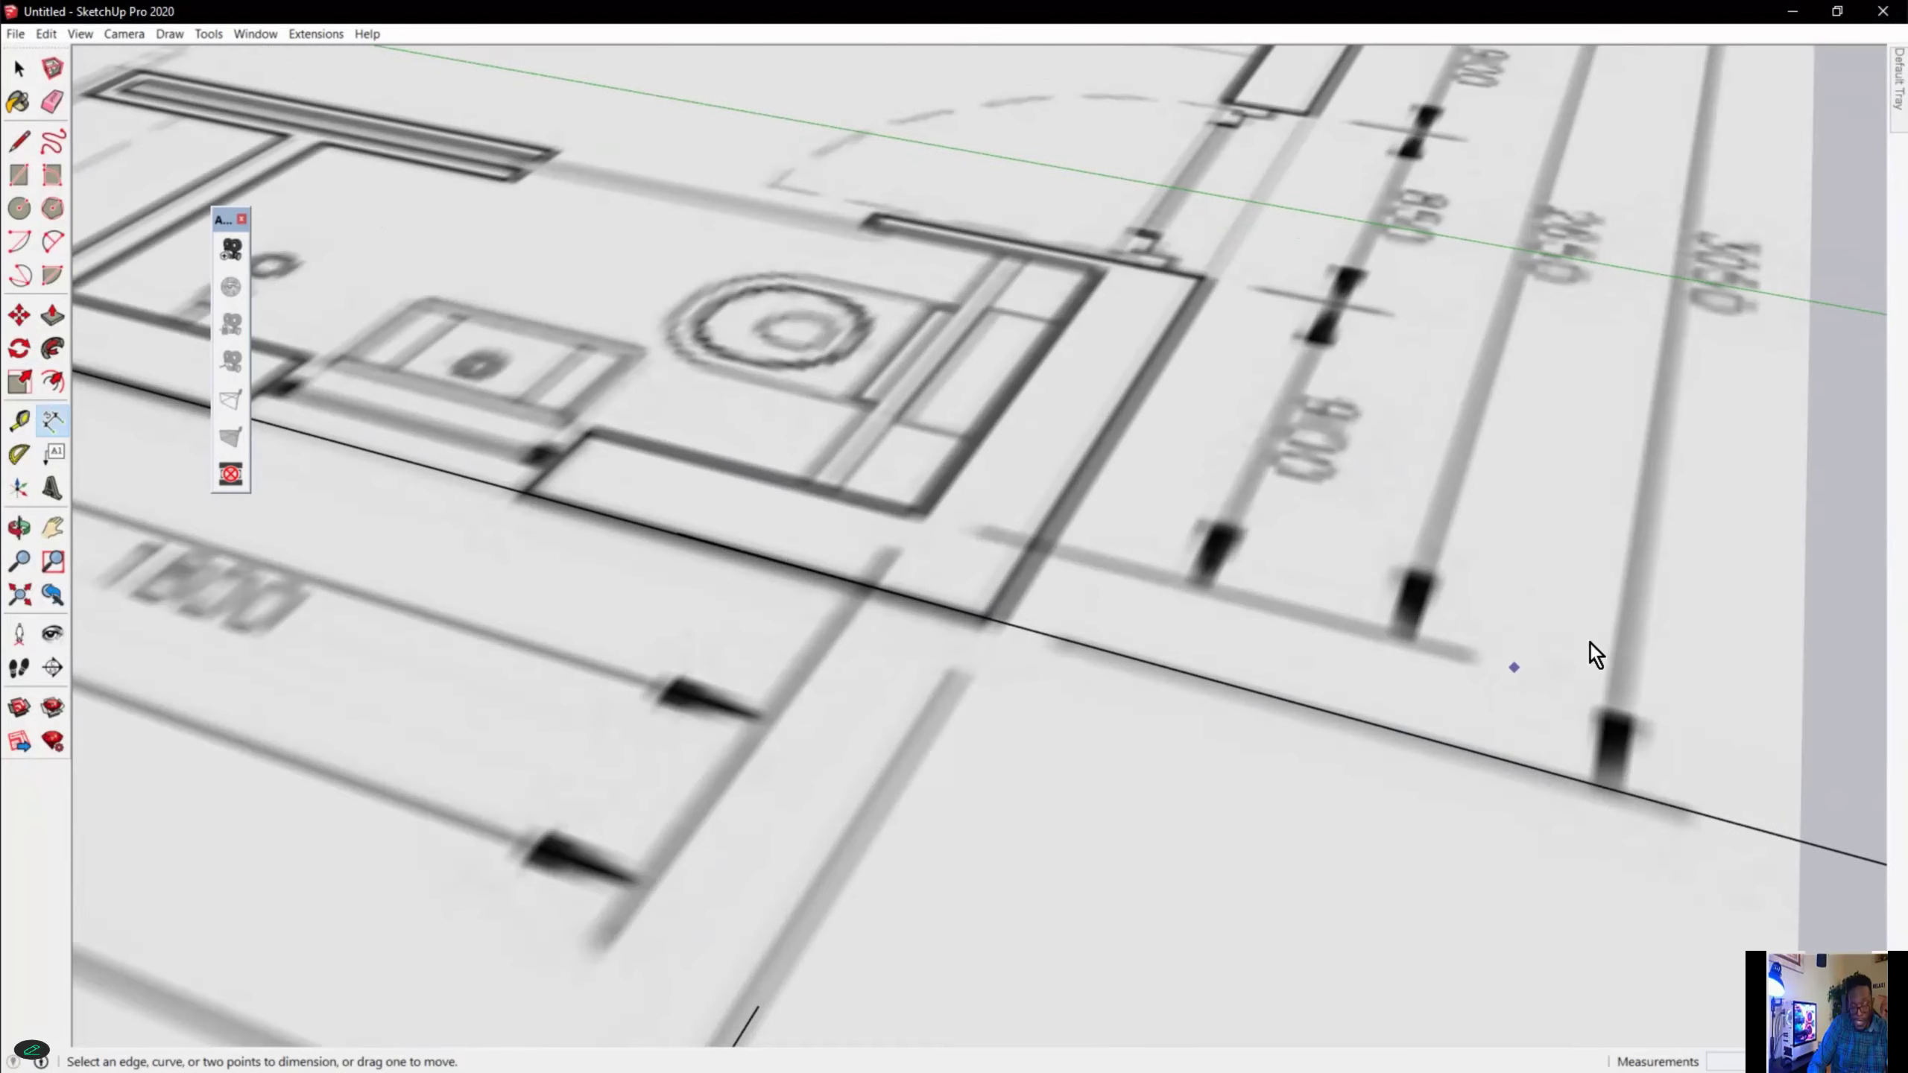